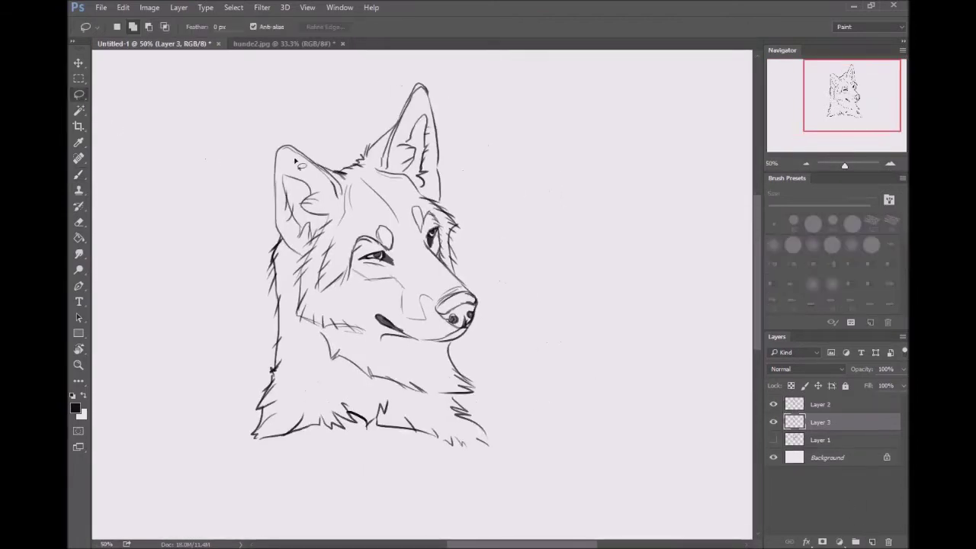
# Lasso-select the wolf's ears, forehead, muzzle, chin and neck outline on Layer 3
pyautogui.moveTo(301, 155); pyautogui.dragTo(277, 229)
pyautogui.moveTo(439, 204); pyautogui.dragTo(475, 387)
pyautogui.moveTo(479, 425); pyautogui.dragTo(490, 442)
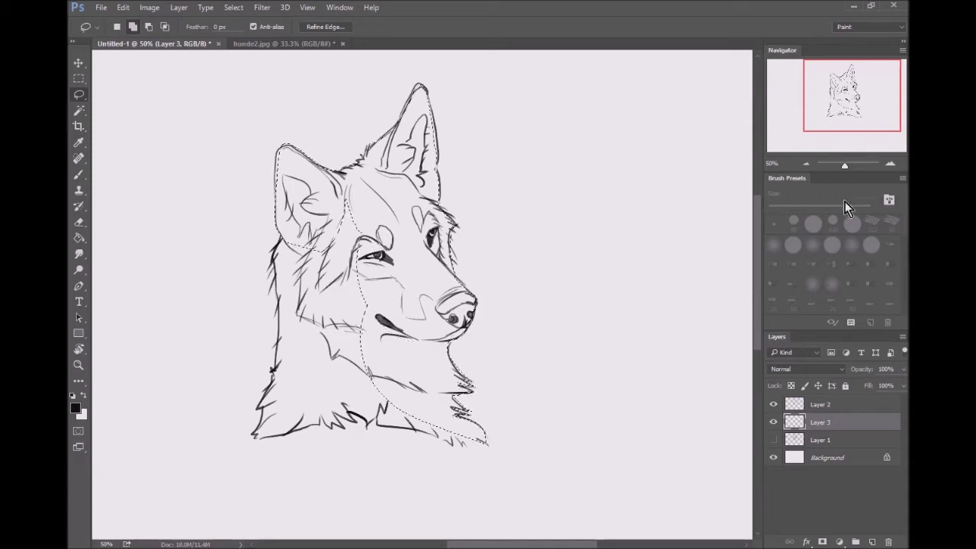
pyautogui.hotkey('ctrl', '+')
pyautogui.moveTo(368, 436); pyautogui.dragTo(409, 416)
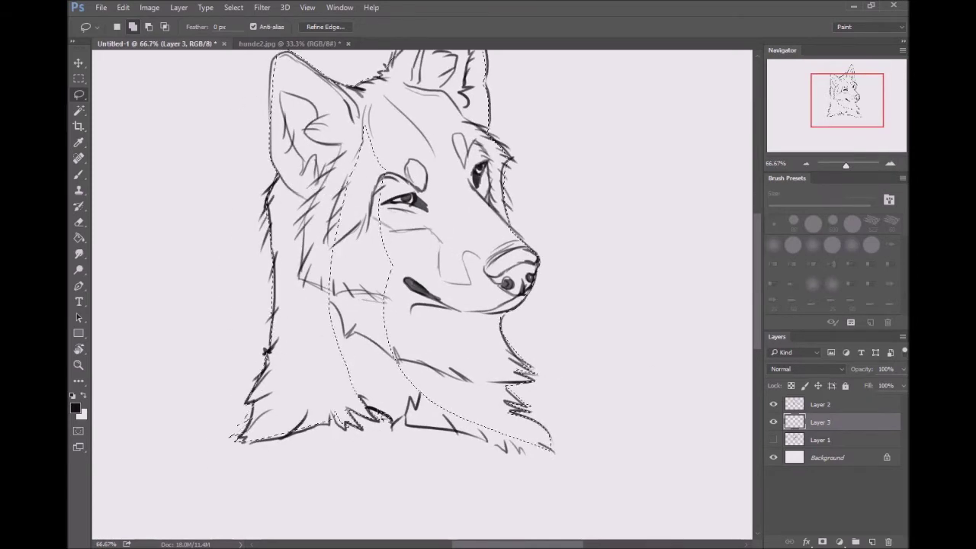
pyautogui.moveTo(511, 424); pyautogui.dragTo(526, 446)
pyautogui.hotkey('ctrl', '-')
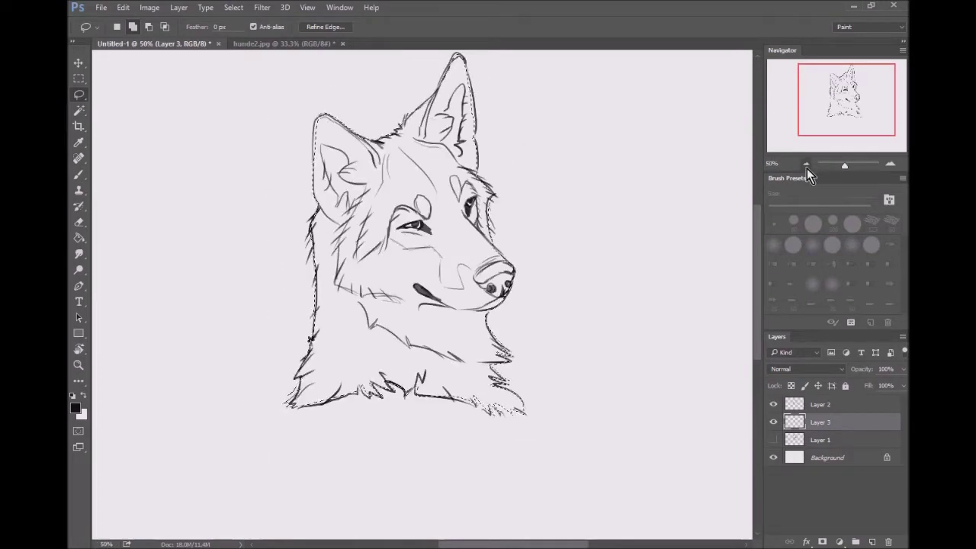
pyautogui.click(805, 164)
# Fill the wolf selection with dark grey using the Paint Bucket
pyautogui.press('g')
pyautogui.click(427, 274)
pyautogui.click(890, 164)
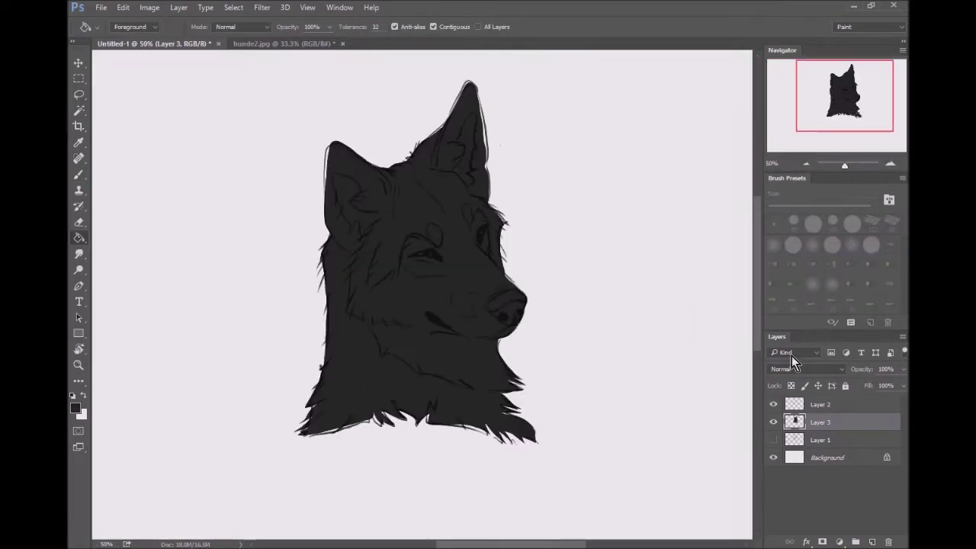
pyautogui.click(806, 164)
# Try different grey shades for the area surrounding the canvas, then view the wolf at 66.7%
pyautogui.click(806, 164)
pyautogui.rightClick(575, 128)
pyautogui.click(625, 175)
pyautogui.rightClick(670, 149)
pyautogui.click(689, 185)
pyautogui.rightClick(671, 180)
pyautogui.click(714, 250)
pyautogui.click(890, 163)
pyautogui.click(806, 164)
pyautogui.rightClick(717, 133)
pyautogui.click(725, 154)
pyautogui.click(890, 163)
pyautogui.click(890, 163)
pyautogui.click(890, 164)
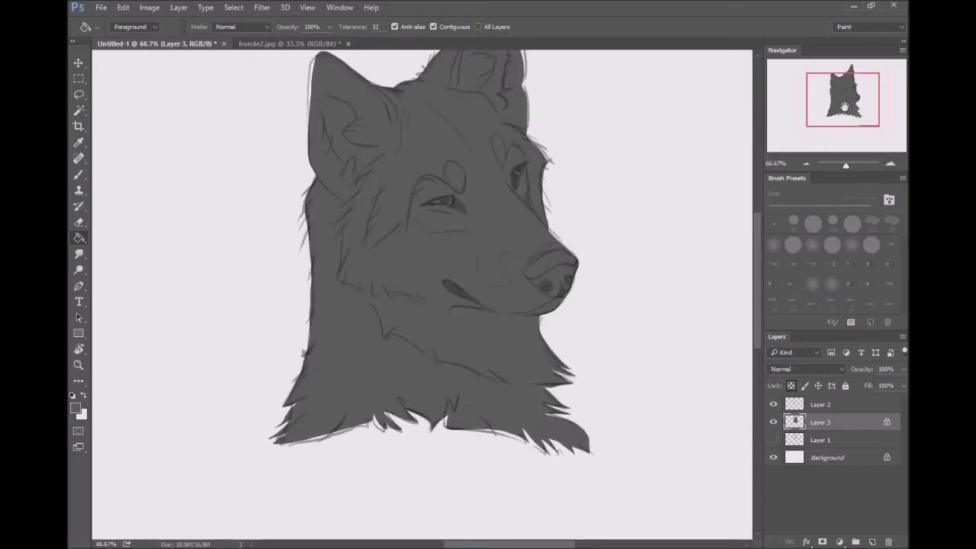
pyautogui.moveTo(843, 106); pyautogui.dragTo(844, 101)
# Browse to the Desktop's Fursonas folder to open the Ton'Mica reference
pyautogui.hotkey('ctrl', 'o')
pyautogui.click(117, 100)
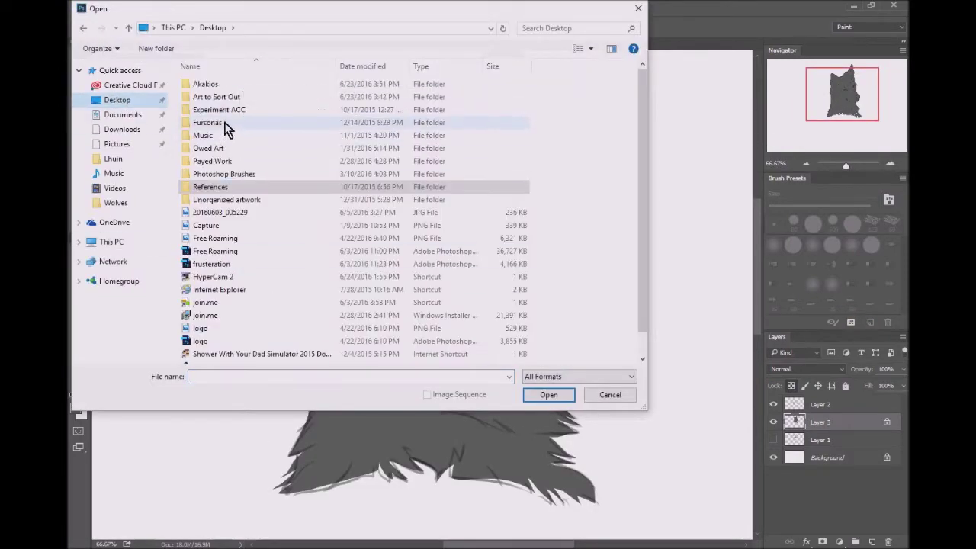
pyautogui.doubleClick(221, 122)
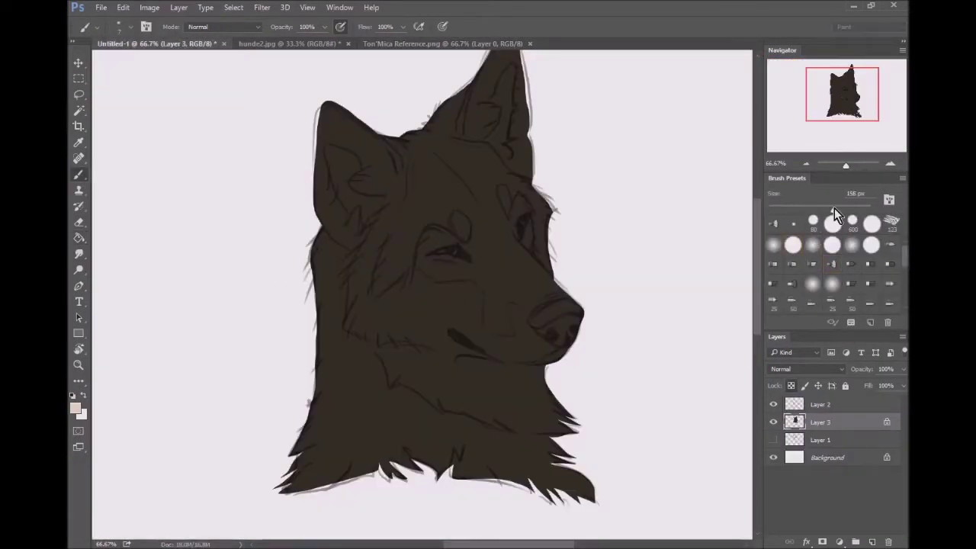
# With a 192 px brush, paint soft beige over muzzle, cheek, throat, forehead and ears
pyautogui.moveTo(825, 206); pyautogui.dragTo(843, 210)
pyautogui.moveTo(381, 305); pyautogui.dragTo(465, 309)
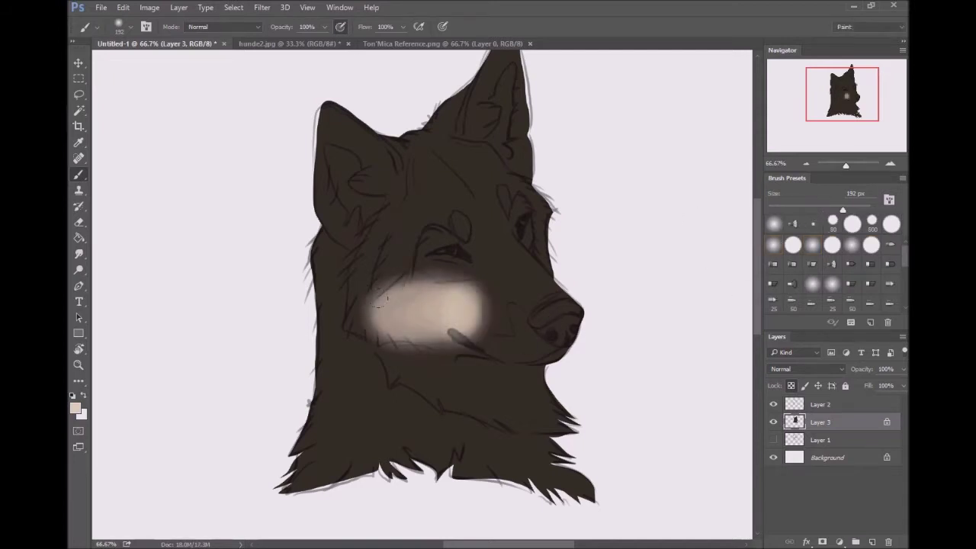
pyautogui.moveTo(409, 293); pyautogui.dragTo(377, 221)
pyautogui.moveTo(366, 305)
pyautogui.mouseDown()
pyautogui.moveTo(534, 343)
pyautogui.moveTo(427, 366)
pyautogui.moveTo(490, 354)
pyautogui.mouseUp()
pyautogui.moveTo(533, 271)
pyautogui.mouseDown()
pyautogui.moveTo(537, 221)
pyautogui.moveTo(488, 153)
pyautogui.moveTo(533, 244)
pyautogui.mouseUp()
pyautogui.moveTo(526, 183); pyautogui.dragTo(473, 76)
pyautogui.moveTo(506, 80)
pyautogui.mouseDown()
pyautogui.moveTo(478, 122)
pyautogui.moveTo(457, 229)
pyautogui.mouseUp()
pyautogui.moveTo(320, 198); pyautogui.dragTo(343, 305)
# Compare with the reference and paint light beige fur on the chest and muzzle
pyautogui.click(442, 43)
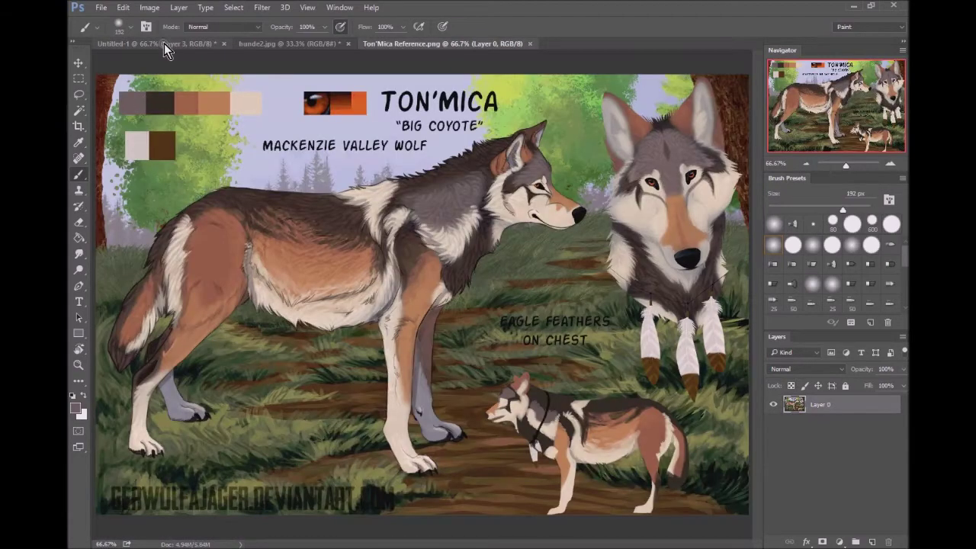
pyautogui.click(166, 43)
pyautogui.moveTo(259, 426); pyautogui.dragTo(373, 350)
pyautogui.hotkey('ctrl', 'Tab')
pyautogui.hotkey('ctrl', 'Tab')
pyautogui.moveTo(320, 419); pyautogui.dragTo(435, 381)
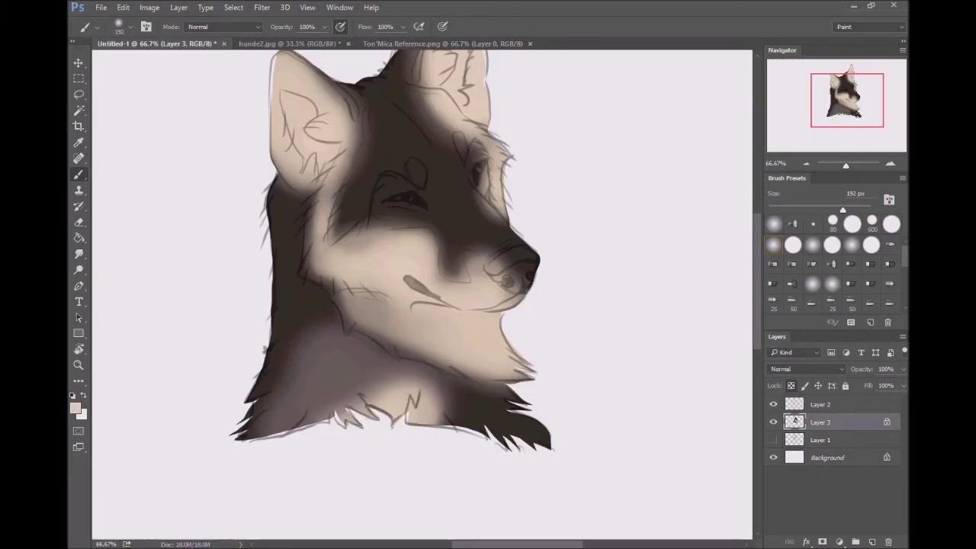
pyautogui.hotkey('ctrl', '-')
pyautogui.keyDown('alt'); pyautogui.click(419, 309); pyautogui.keyUp('alt')
pyautogui.moveTo(382, 244)
pyautogui.mouseDown()
pyautogui.moveTo(396, 343)
pyautogui.moveTo(503, 354)
pyautogui.mouseUp()
# Add lighter fur strokes on the head, sample orange from the reference, and show the line art
pyautogui.hotkey('ctrl', 'Tab')
pyautogui.keyDown('alt'); pyautogui.click(156, 111); pyautogui.keyUp('alt')
pyautogui.hotkey('ctrl', 'Tab')
pyautogui.moveTo(366, 229); pyautogui.dragTo(434, 144)
pyautogui.moveTo(381, 130)
pyautogui.mouseDown()
pyautogui.moveTo(500, 267)
pyautogui.moveTo(431, 243)
pyautogui.mouseUp()
pyautogui.click(434, 44)
pyautogui.click(184, 43)
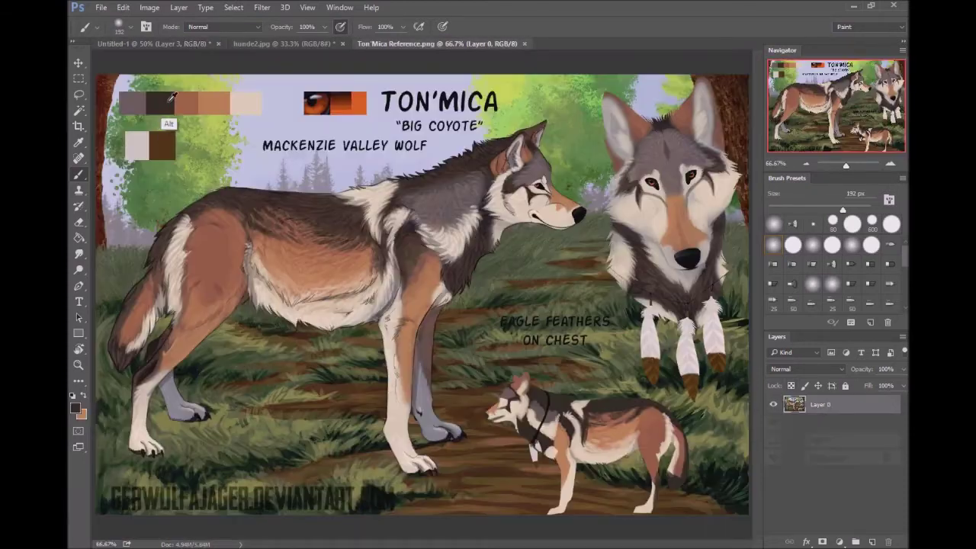
pyautogui.click(773, 404)
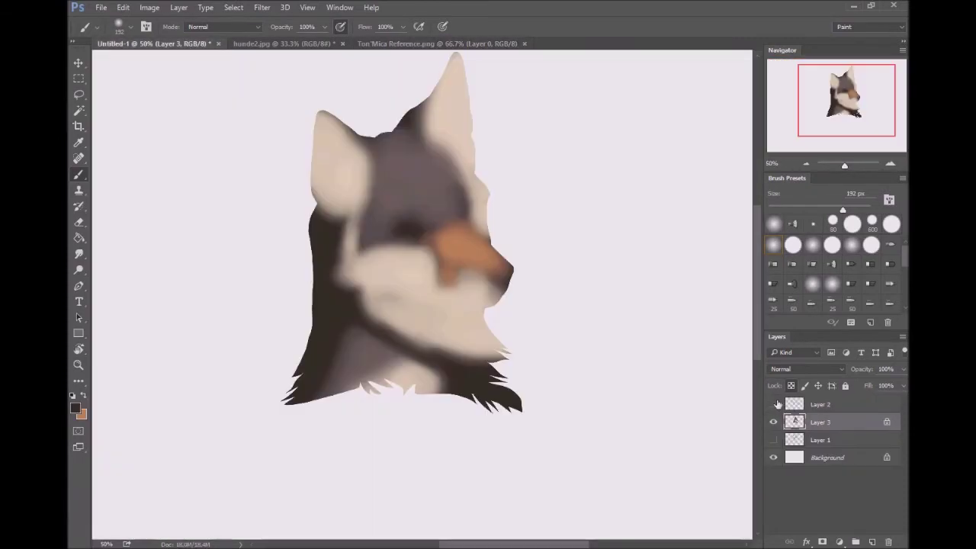
# Shade dark brown markings on the forehead and around the eye
pyautogui.moveTo(391, 137); pyautogui.dragTo(427, 172)
pyautogui.moveTo(863, 102); pyautogui.dragTo(867, 97)
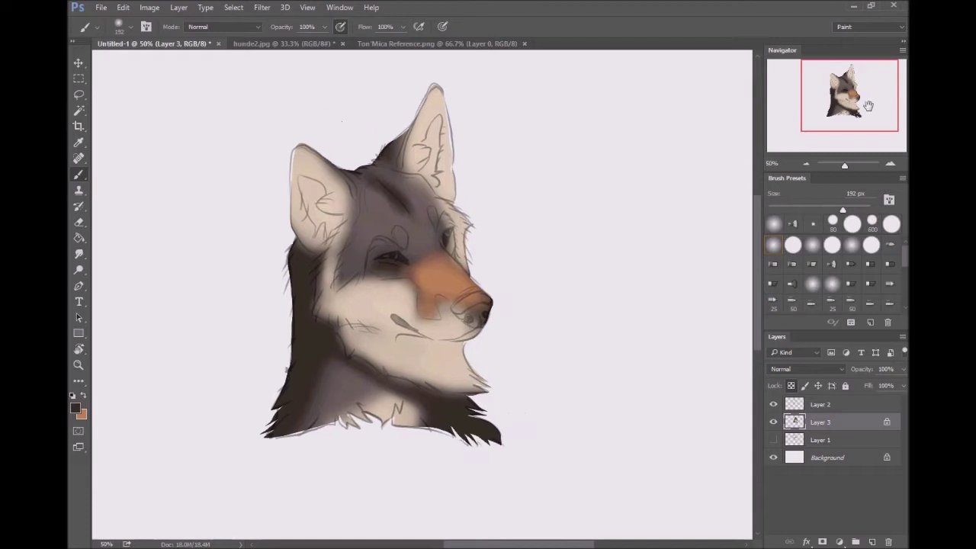
pyautogui.keyDown('alt'); pyautogui.click(310, 378); pyautogui.keyUp('alt')
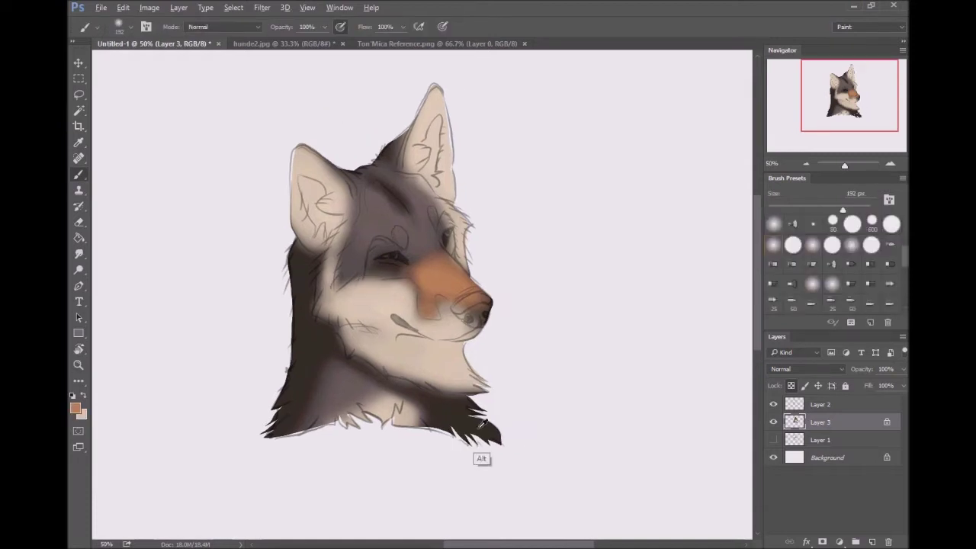
pyautogui.moveTo(348, 281); pyautogui.dragTo(341, 221)
pyautogui.moveTo(460, 226); pyautogui.dragTo(408, 175)
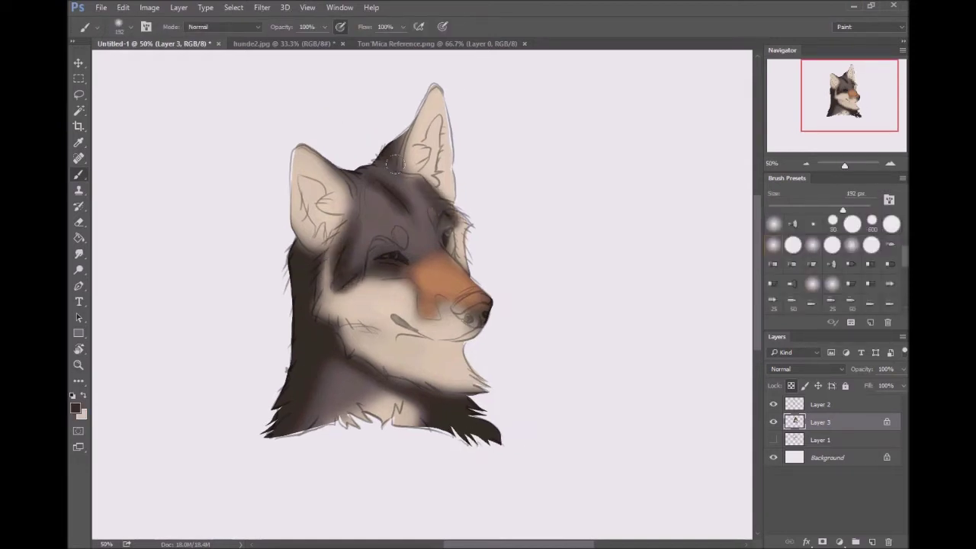
pyautogui.click(773, 404)
pyautogui.hotkey('ctrl', 'z')
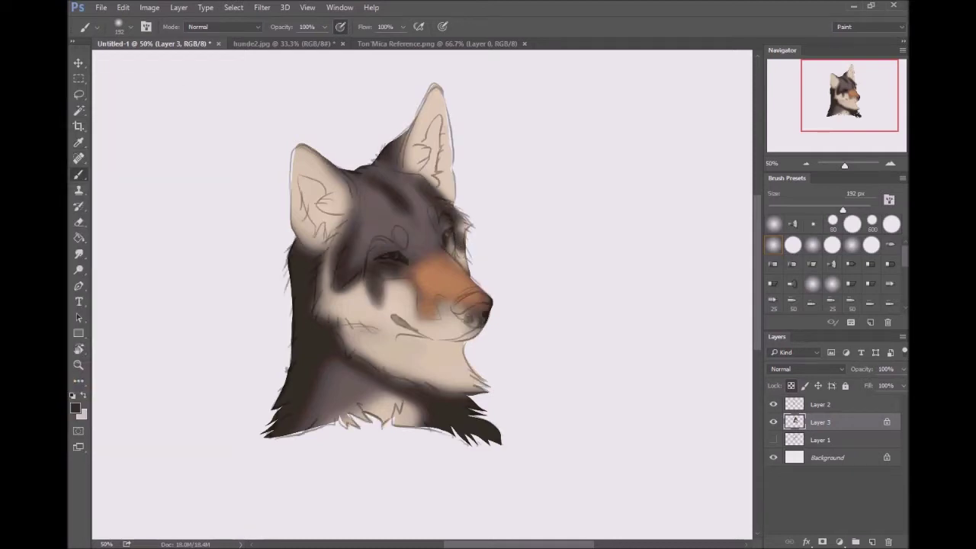
# At 100% zoom, paint beige patches above, below and around both eyes
pyautogui.hotkey('ctrl', '+')
pyautogui.hotkey('ctrl', '+')
pyautogui.moveTo(381, 164); pyautogui.dragTo(400, 195)
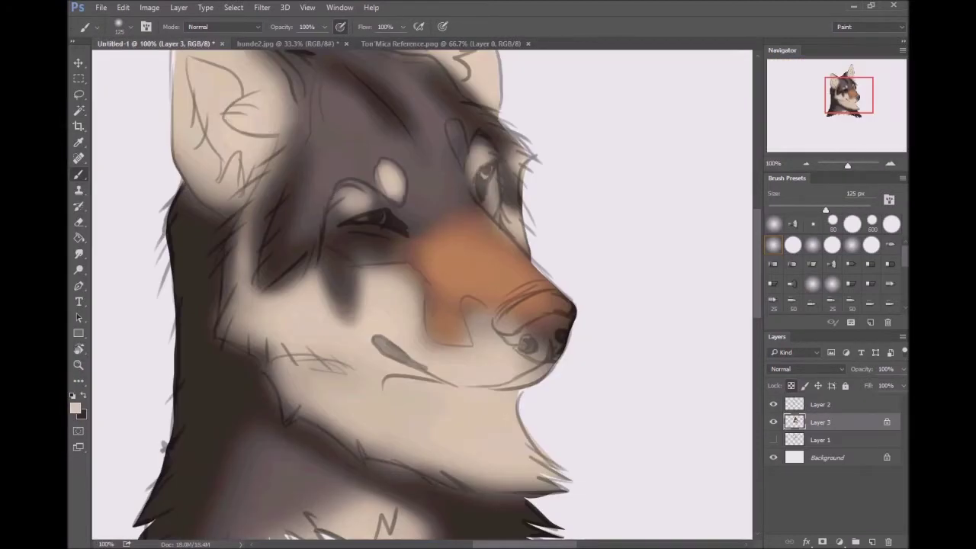
pyautogui.moveTo(336, 221); pyautogui.dragTo(412, 251)
pyautogui.moveTo(323, 236); pyautogui.dragTo(412, 221)
pyautogui.moveTo(456, 130); pyautogui.dragTo(484, 206)
# Sample orange from the reference, extend it up the muzzle, and enlarge the brush to 200 px
pyautogui.click(446, 44)
pyautogui.click(156, 43)
pyautogui.moveTo(439, 237); pyautogui.dragTo(465, 206)
pyautogui.press(']')
pyautogui.press(']')
pyautogui.press(']')
pyautogui.hotkey('ctrl', '-')
# Check the painting against the reference and line art, adding light fur strokes near the eye
pyautogui.click(446, 43)
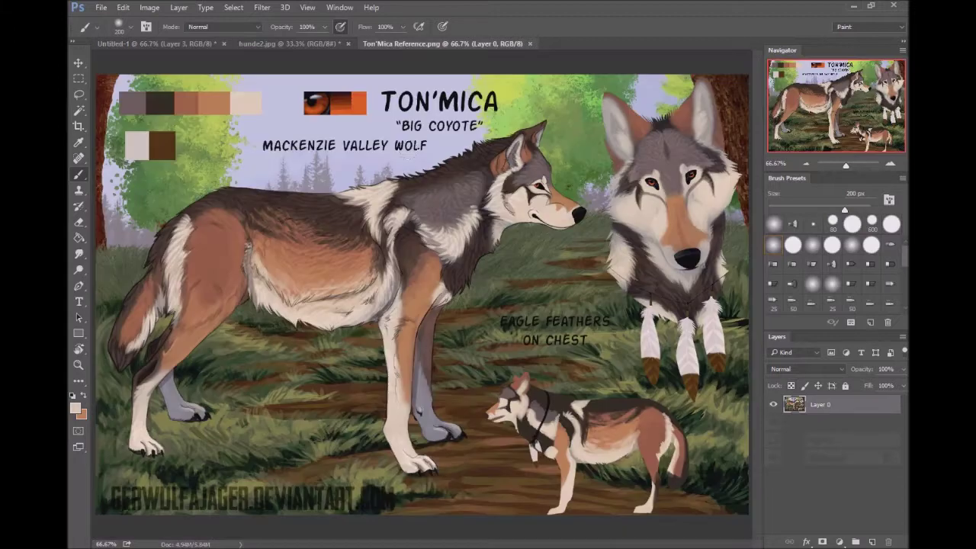
pyautogui.click(187, 44)
pyautogui.hotkey('ctrl', '-')
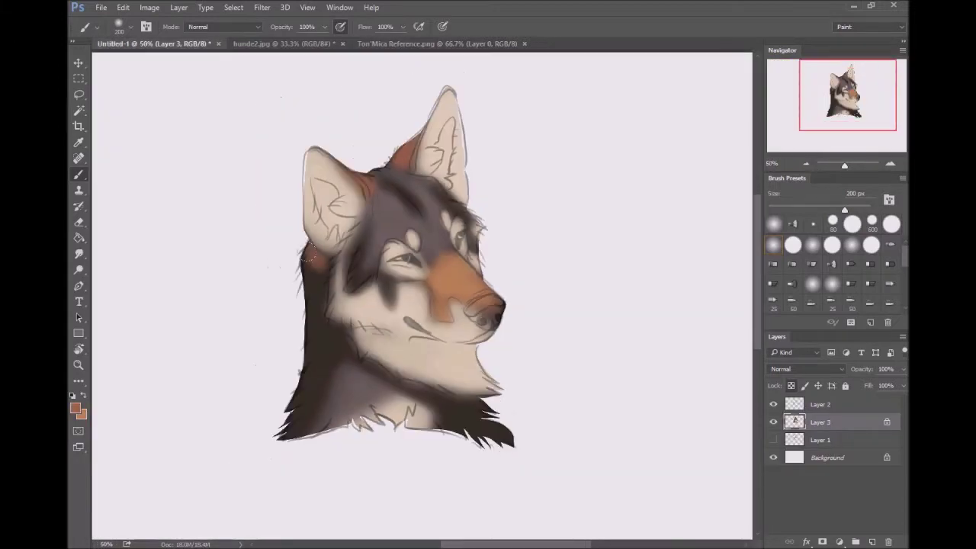
pyautogui.click(889, 163)
pyautogui.click(773, 404)
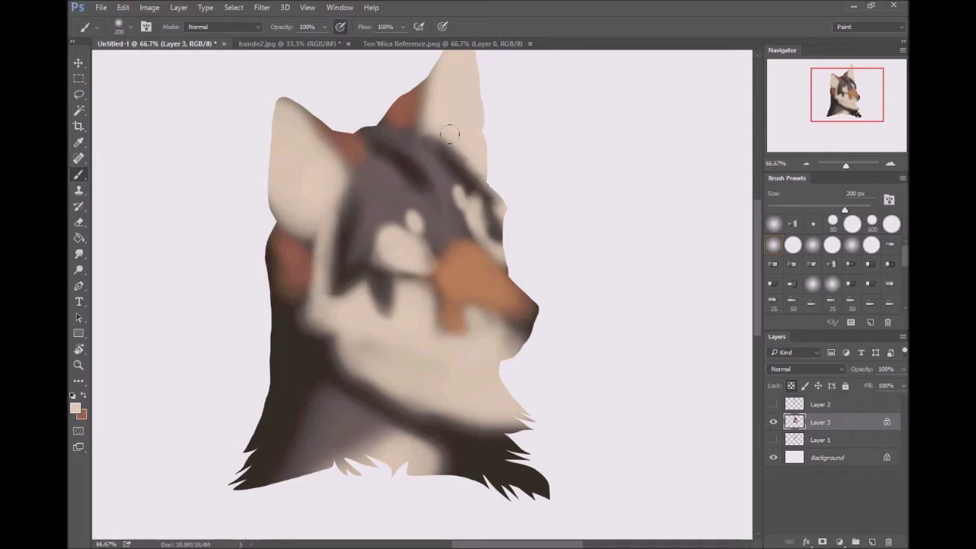
pyautogui.click(773, 404)
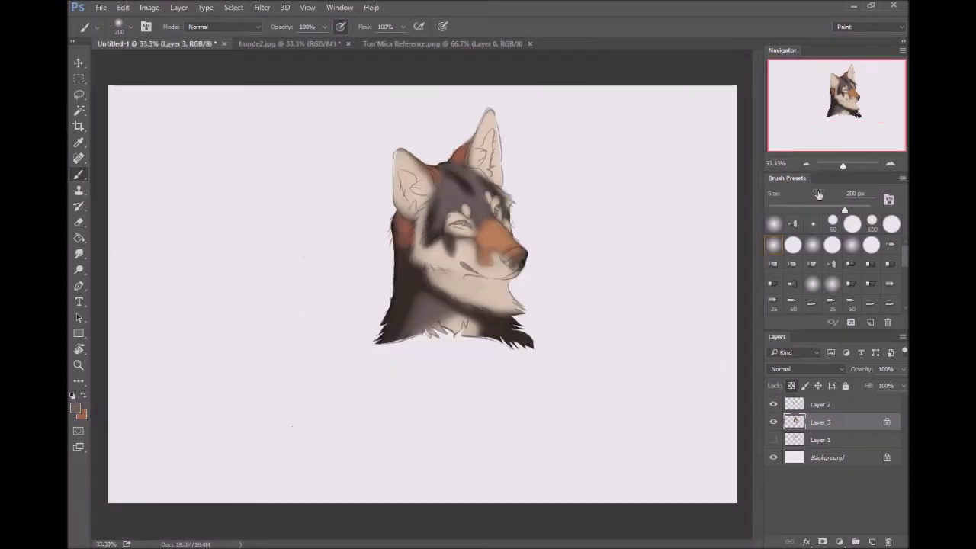
pyautogui.moveTo(845, 150); pyautogui.dragTo(853, 134)
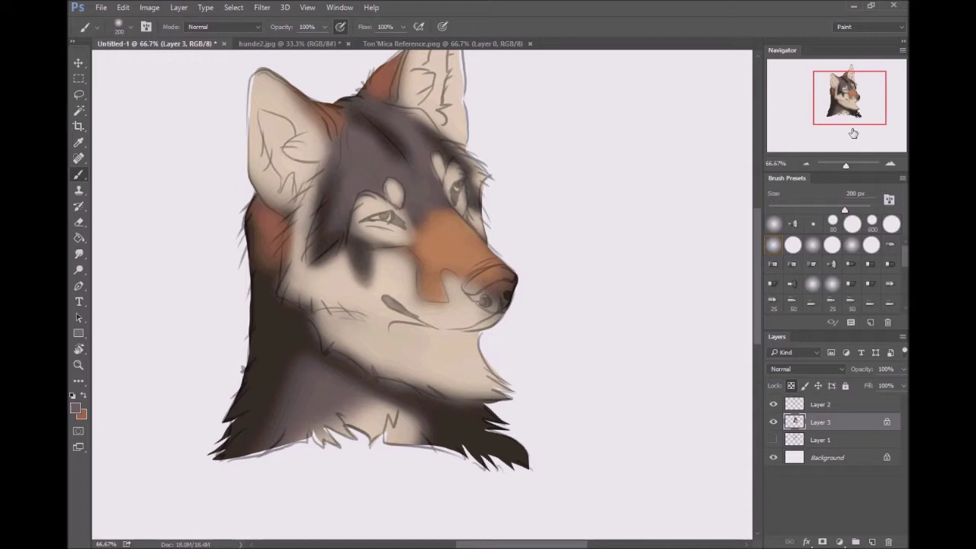
pyautogui.moveTo(467, 204); pyautogui.dragTo(479, 175)
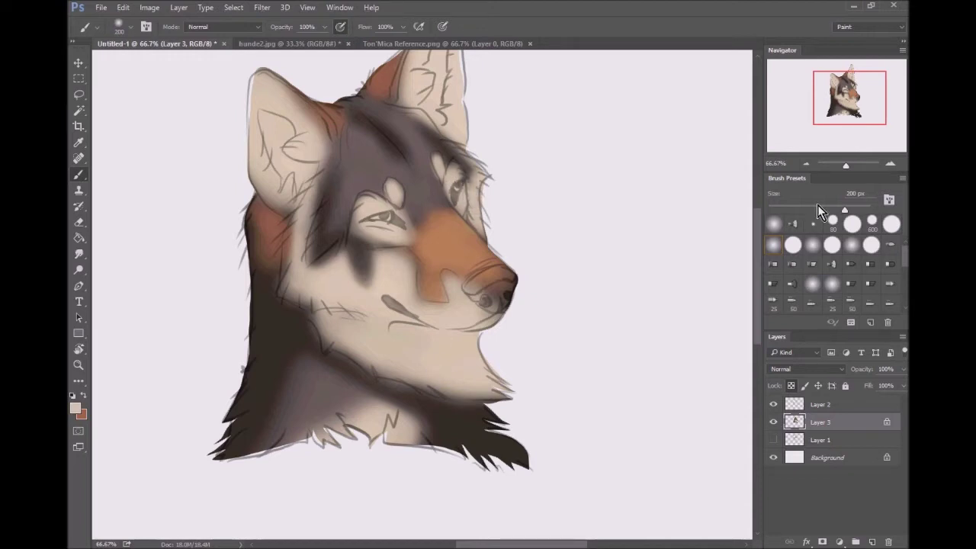
pyautogui.click(806, 163)
pyautogui.click(820, 404)
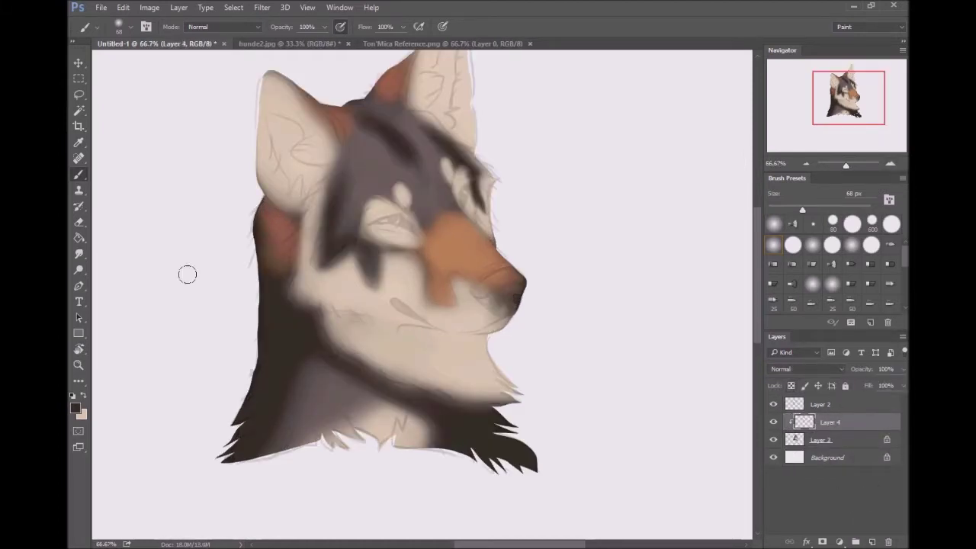
# Pick a tan colour and paint it across the chest and both sides of the neck
pyautogui.click(75, 408)
pyautogui.click(641, 220)
pyautogui.click(788, 159)
pyautogui.moveTo(831, 94); pyautogui.dragTo(837, 90)
pyautogui.moveTo(266, 369); pyautogui.dragTo(339, 375)
pyautogui.moveTo(225, 251); pyautogui.dragTo(259, 378)
pyautogui.moveTo(366, 443); pyautogui.dragTo(408, 488)
pyautogui.moveTo(450, 381); pyautogui.dragTo(358, 397)
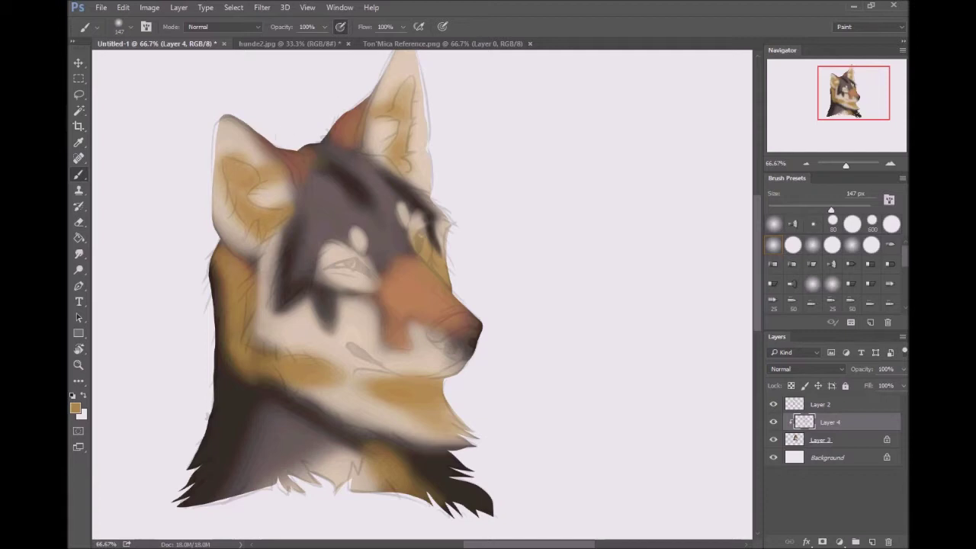
# Paint tan beside the grey forehead, under the eye, and over the stripe between the ears
pyautogui.moveTo(308, 186); pyautogui.dragTo(290, 271)
pyautogui.moveTo(285, 316)
pyautogui.mouseDown()
pyautogui.moveTo(351, 355)
pyautogui.moveTo(336, 351)
pyautogui.mouseUp()
pyautogui.moveTo(324, 157); pyautogui.dragTo(381, 217)
pyautogui.moveTo(339, 176); pyautogui.dragTo(446, 221)
pyautogui.moveTo(374, 153); pyautogui.dragTo(305, 190)
# Set Layer 4 to Multiply with 41% fill, then make Layer 3 active
pyautogui.click(807, 164)
pyautogui.click(807, 369)
pyautogui.click(789, 160)
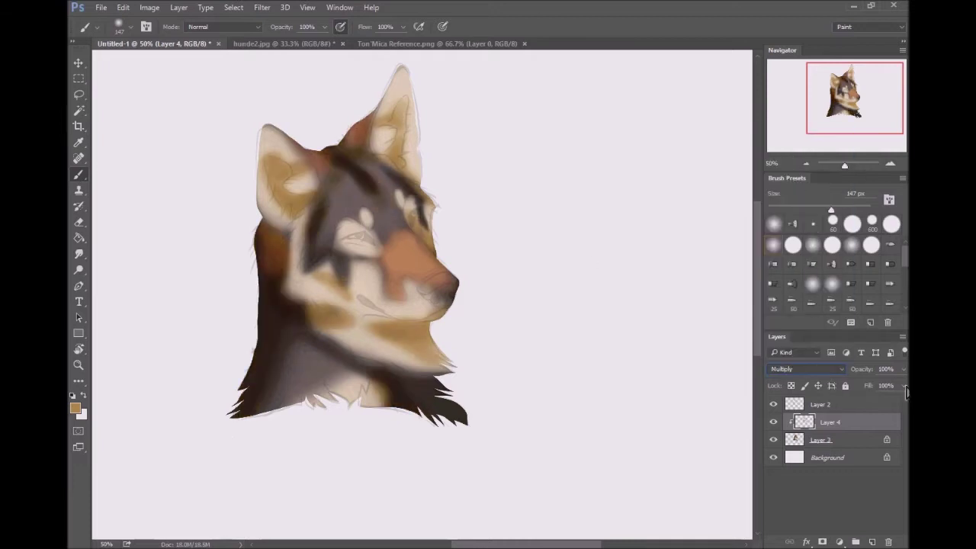
pyautogui.moveTo(904, 387); pyautogui.dragTo(869, 402)
pyautogui.click(820, 440)
# Sample a dark colour from the Ton'Mica reference and darken the nose
pyautogui.click(417, 43)
pyautogui.keyDown('alt'); pyautogui.click(690, 263); pyautogui.keyUp('alt')
pyautogui.hotkey('ctrl', 'Tab')
pyautogui.moveTo(448, 299)
pyautogui.mouseDown()
pyautogui.moveTo(439, 278)
pyautogui.moveTo(426, 304)
pyautogui.moveTo(424, 278)
pyautogui.mouseUp()
# Paint the nose darker and add a light beige stroke beneath it
pyautogui.scroll(1, 417, 297)
pyautogui.scroll(2, 417, 295)
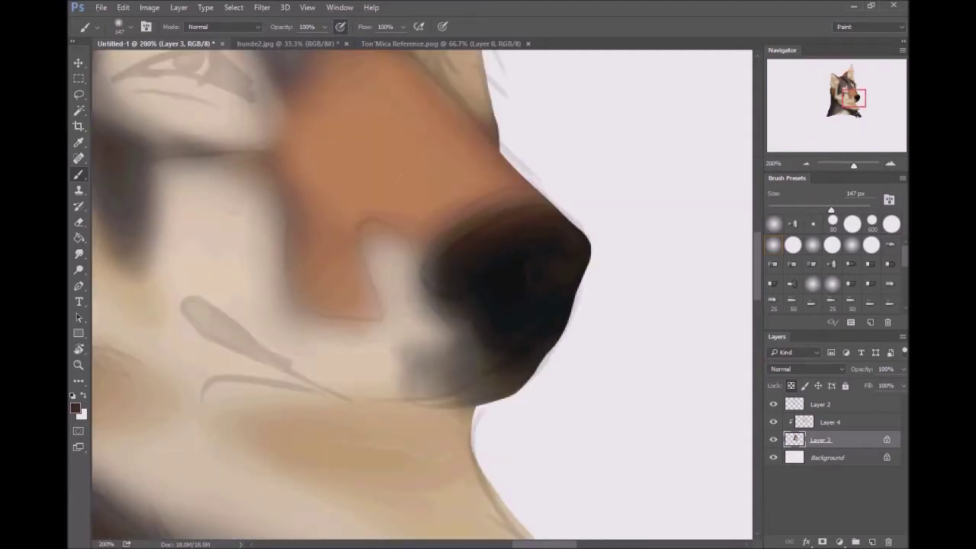
pyautogui.doubleClick(806, 165)
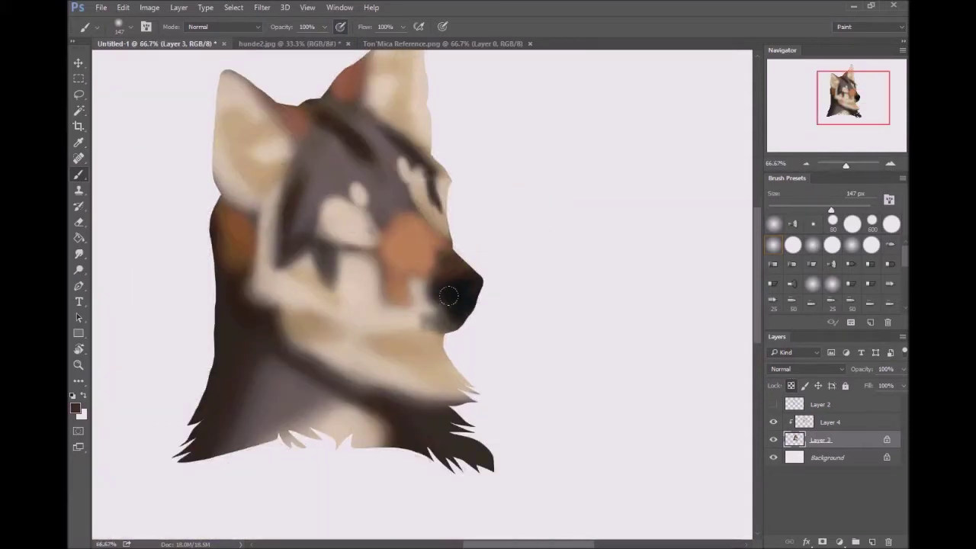
pyautogui.moveTo(448, 291); pyautogui.dragTo(440, 319)
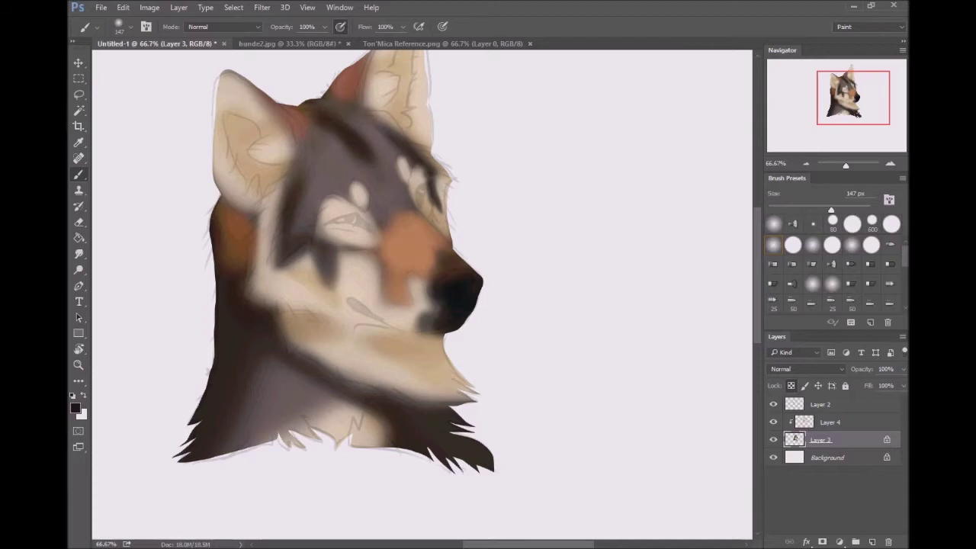
pyautogui.scroll(-1, 433, 303)
pyautogui.keyDown('alt'); pyautogui.click(408, 345); pyautogui.keyUp('alt')
pyautogui.moveTo(425, 303); pyautogui.dragTo(439, 310)
# Set light beige and dark swatches, view the head at 66.67%, and make Layer 4 active
pyautogui.press('x')
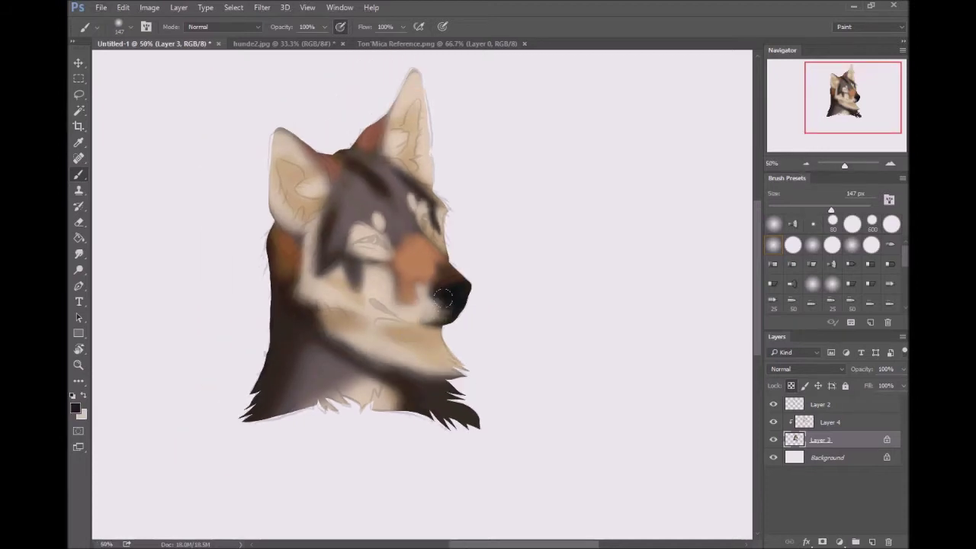
pyautogui.click(76, 414)
pyautogui.press('Return')
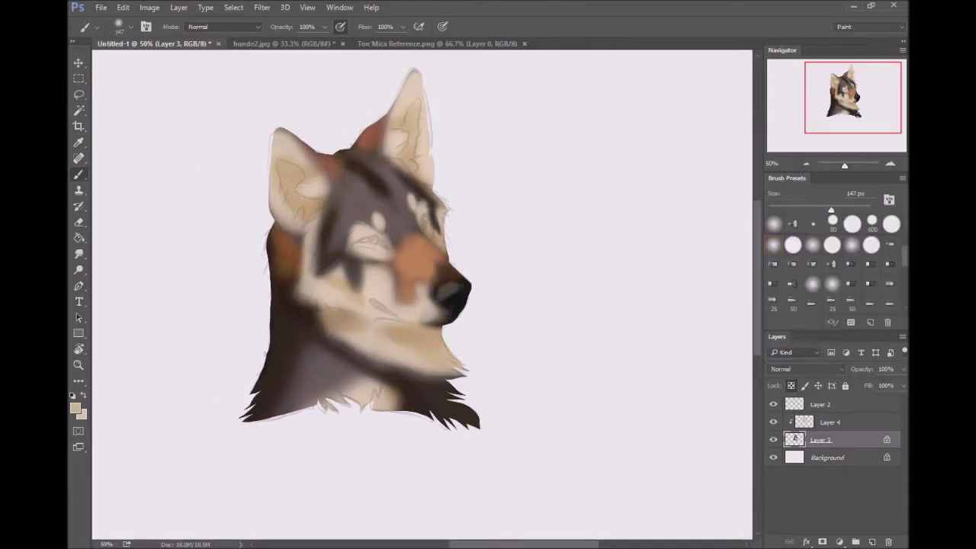
pyautogui.hotkey('ctrl', '+')
pyautogui.hotkey('ctrl', '+')
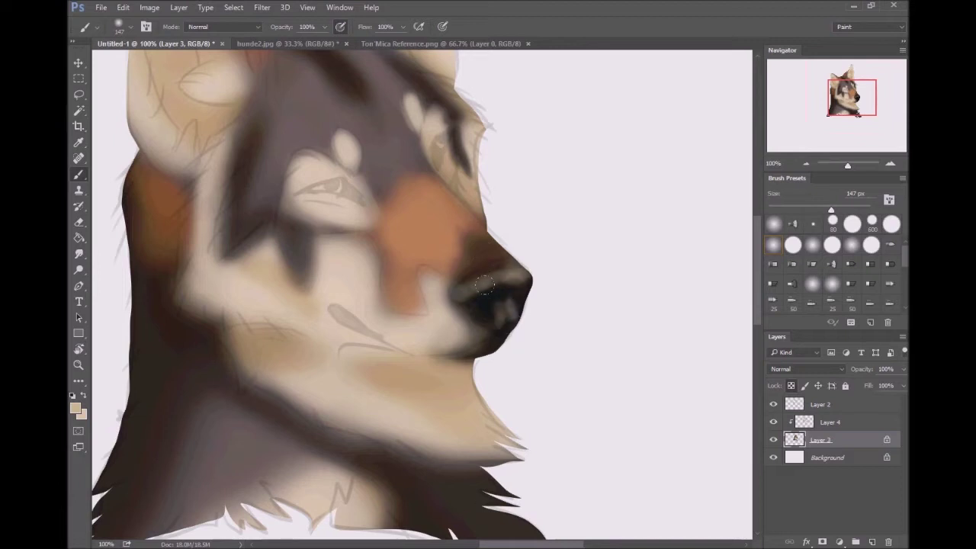
pyautogui.press('x')
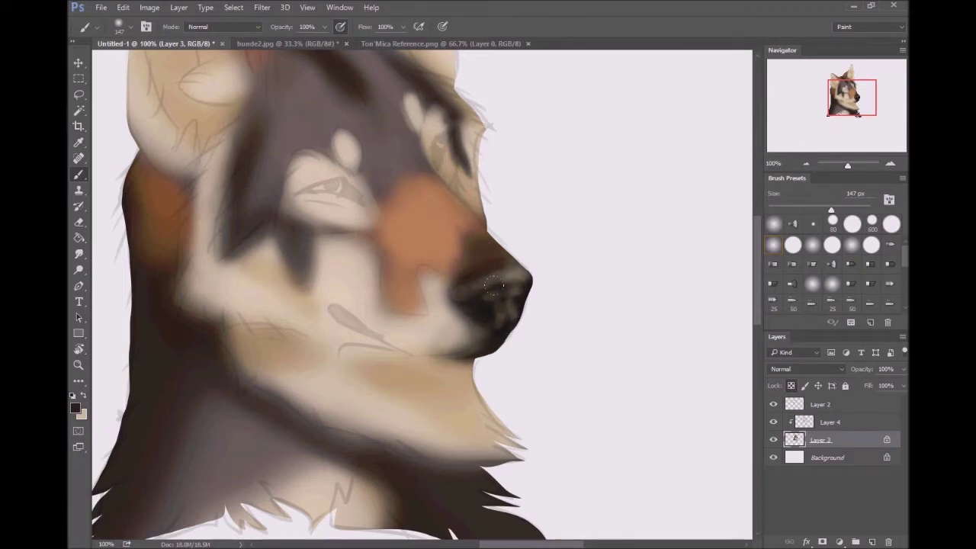
pyautogui.click(807, 165)
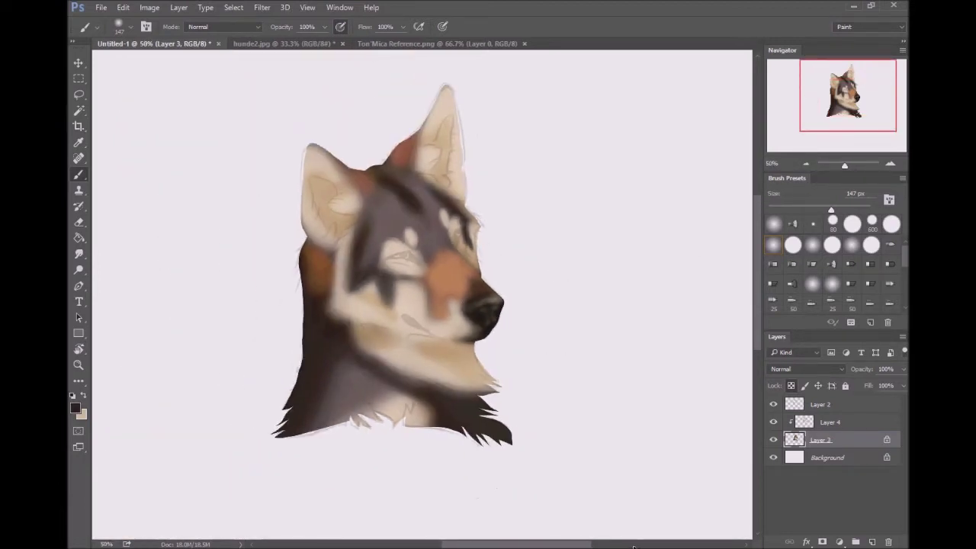
pyautogui.hotkey('ctrl', '+')
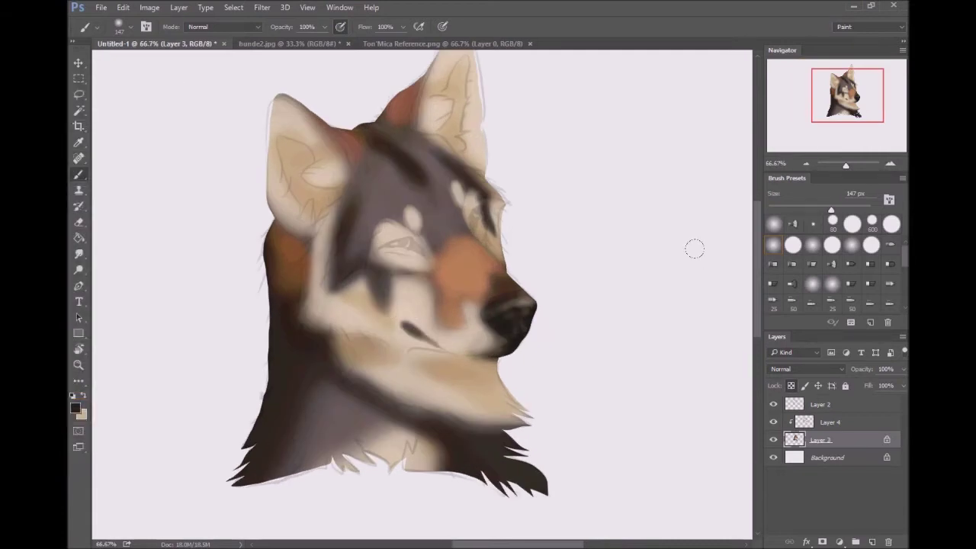
pyautogui.click(829, 421)
# Lower Layer 4's fill and add a new layer clipped to Layer 4
pyautogui.click(807, 164)
pyautogui.moveTo(903, 385); pyautogui.dragTo(877, 404)
pyautogui.click(889, 164)
pyautogui.click(890, 165)
pyautogui.click(871, 542)
pyautogui.rightClick(829, 421)
pyautogui.click(625, 297)
# Choose a textured fur brush tip and sample orange-tan and dark brown fur colours
pyautogui.scroll(-3, 779, 292)
pyautogui.click(773, 285)
pyautogui.keyDown('alt'); pyautogui.click(512, 256); pyautogui.keyUp('alt')
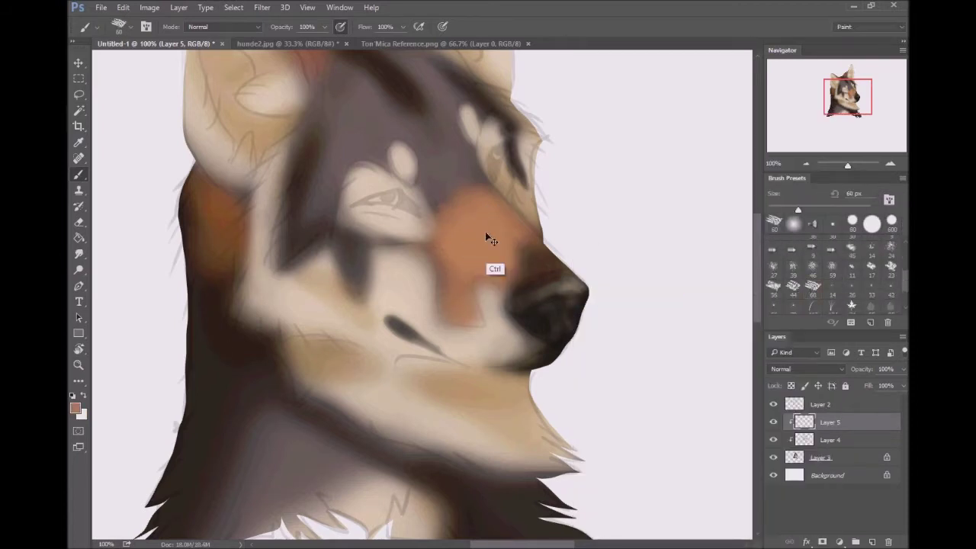
pyautogui.keyDown('alt'); pyautogui.click(323, 172); pyautogui.keyUp('alt')
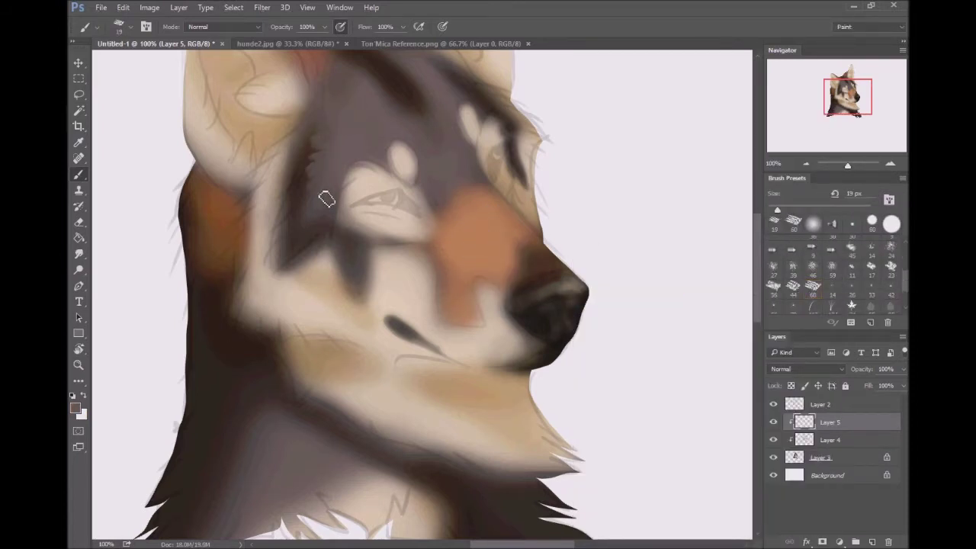
pyautogui.moveTo(362, 111); pyautogui.dragTo(426, 282)
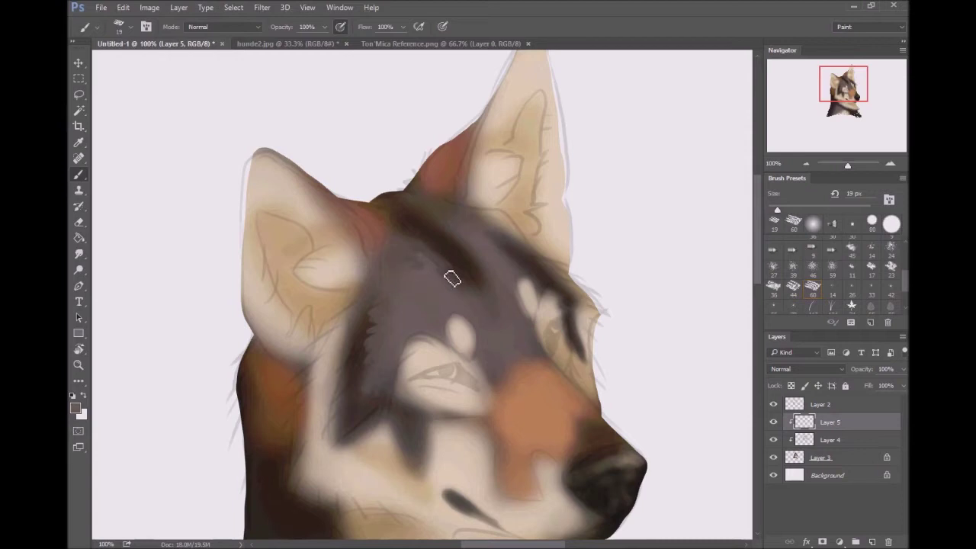
pyautogui.keyDown('alt'); pyautogui.click(439, 208); pyautogui.keyUp('alt')
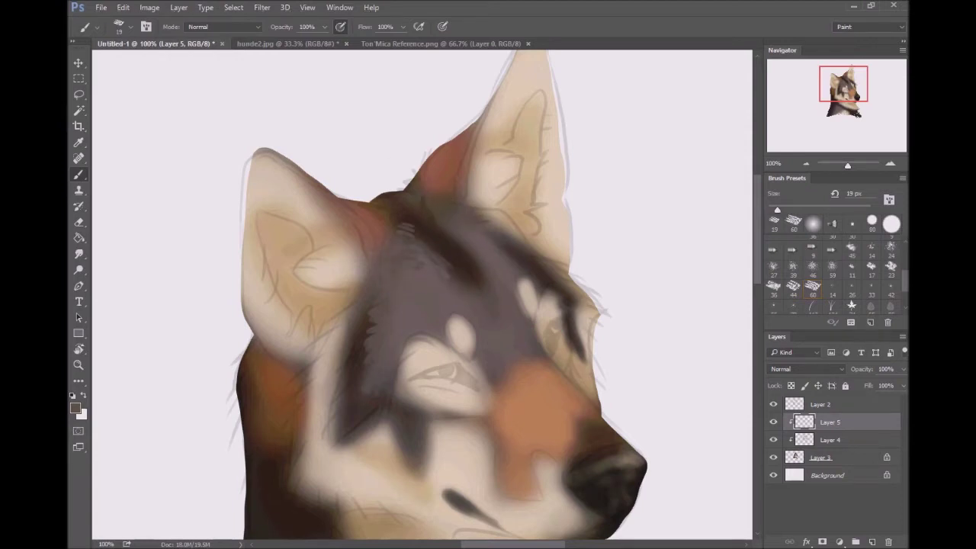
pyautogui.moveTo(496, 226); pyautogui.dragTo(453, 131)
pyautogui.click(75, 409)
pyautogui.press('Return')
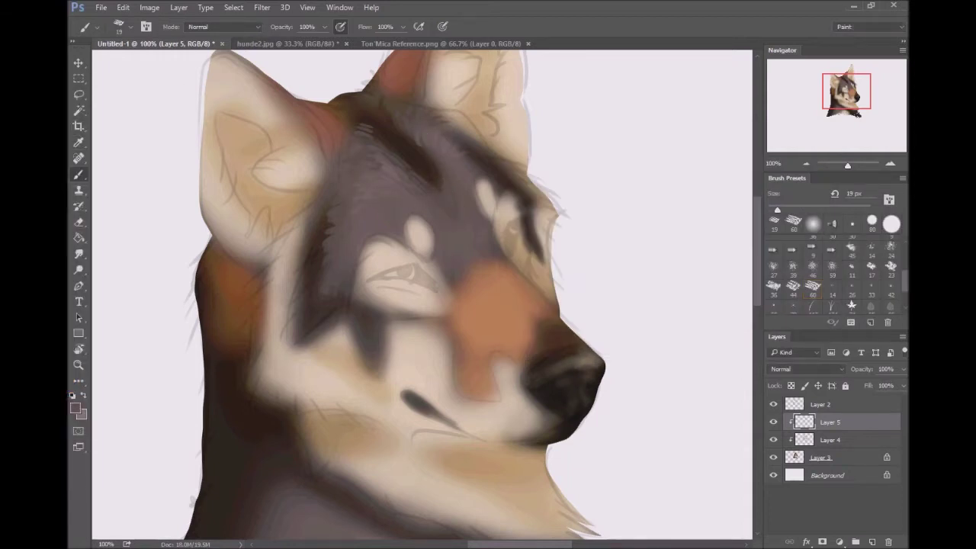
pyautogui.keyDown('alt'); pyautogui.click(396, 142); pyautogui.keyUp('alt')
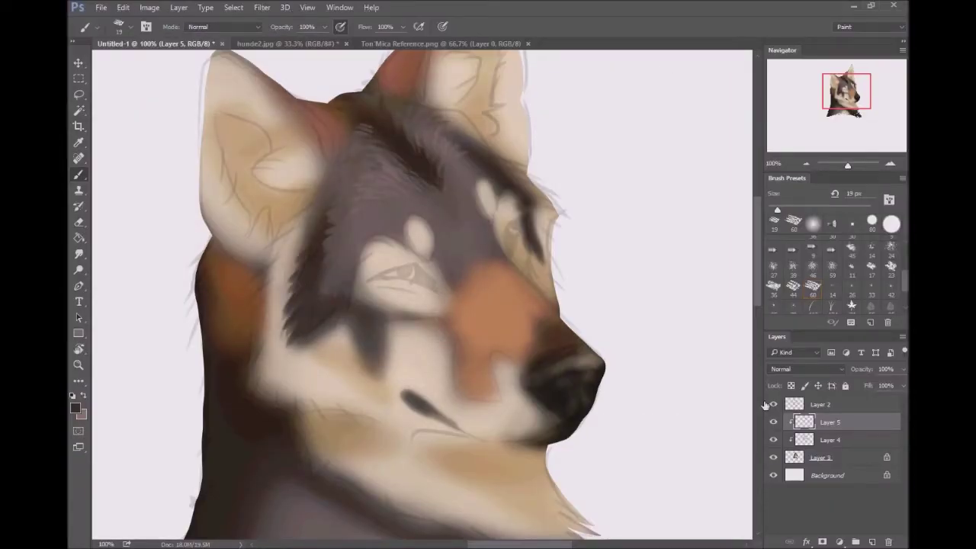
# Hide the Layer 2 sketch and paint light beige fur strokes below the nose
pyautogui.click(772, 404)
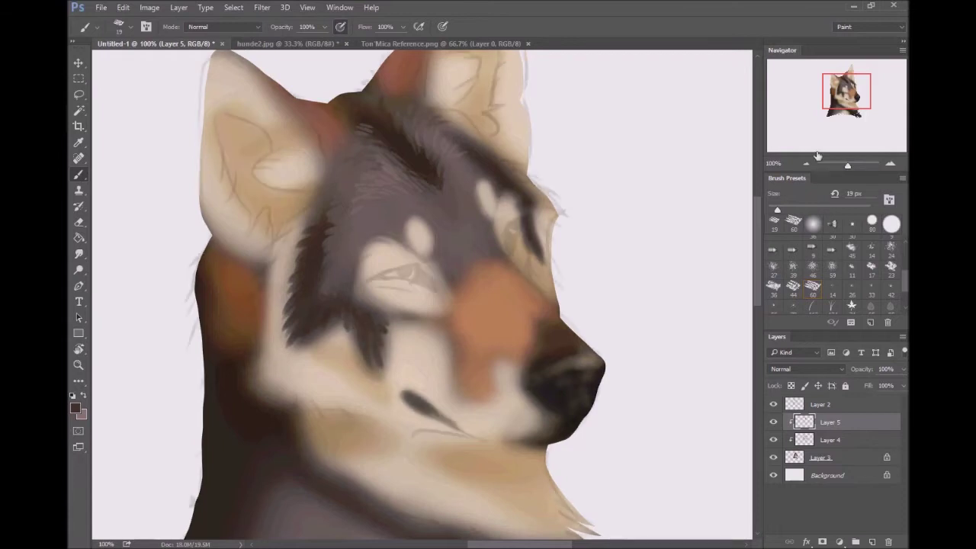
pyautogui.moveTo(846, 164); pyautogui.dragTo(851, 165)
pyautogui.keyDown('alt'); pyautogui.click(556, 399); pyautogui.keyUp('alt')
pyautogui.moveTo(555, 359); pyautogui.dragTo(564, 356)
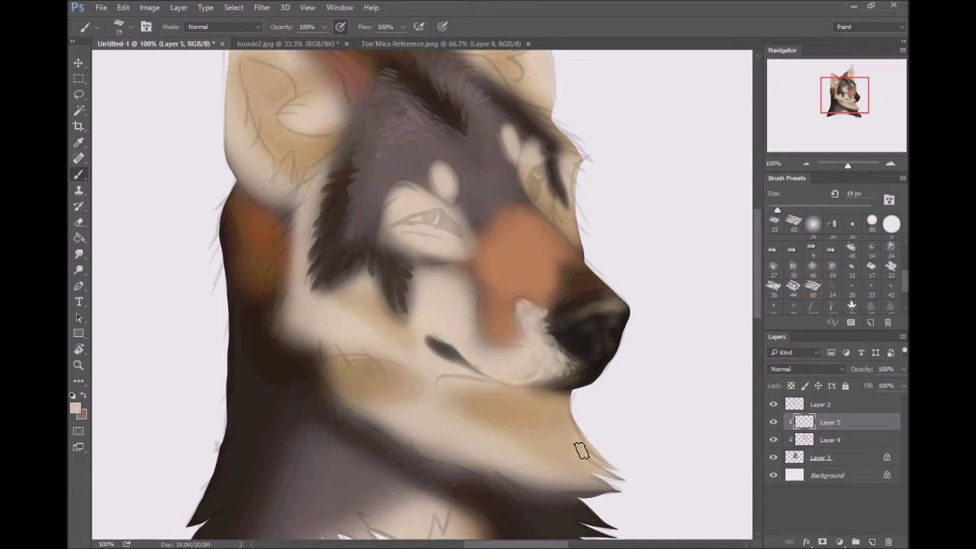
pyautogui.moveTo(564, 361); pyautogui.dragTo(556, 362)
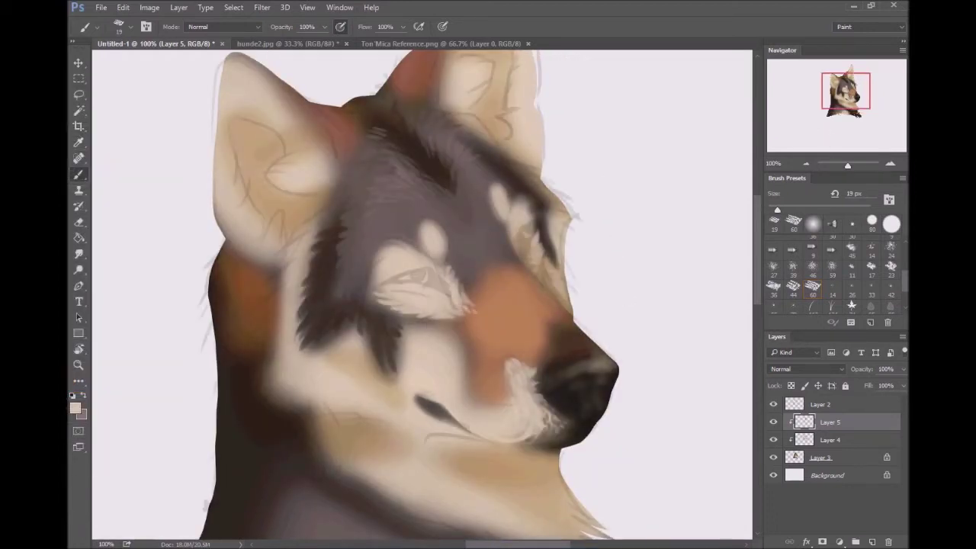
# Paint light cream fur strokes above and around the eye patch
pyautogui.keyDown('alt'); pyautogui.click(381, 272); pyautogui.keyUp('alt')
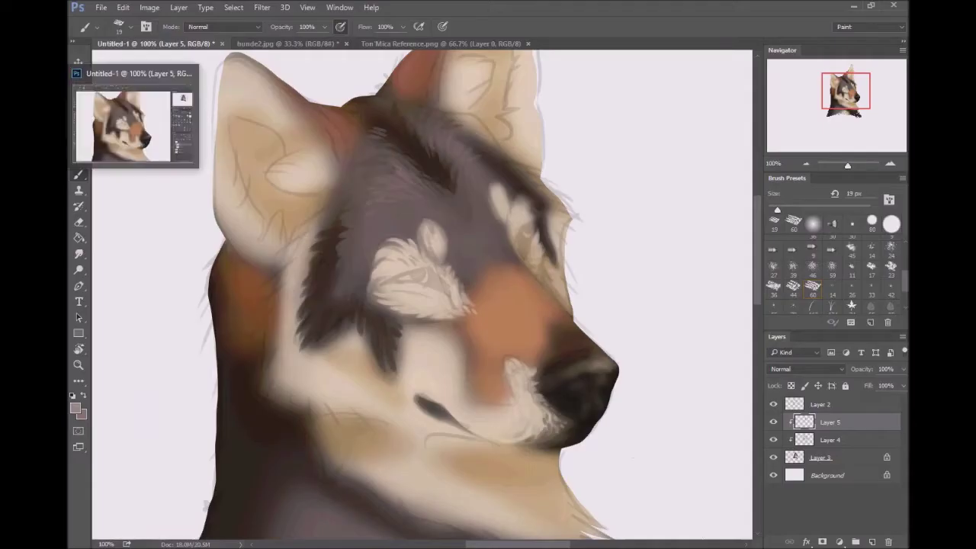
pyautogui.click(773, 404)
pyautogui.moveTo(428, 233); pyautogui.dragTo(433, 244)
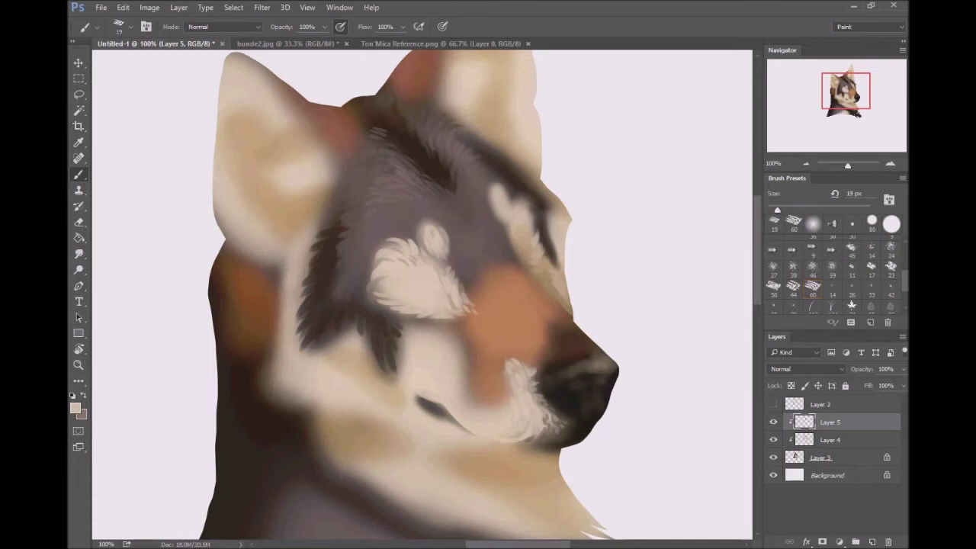
pyautogui.click(74, 408)
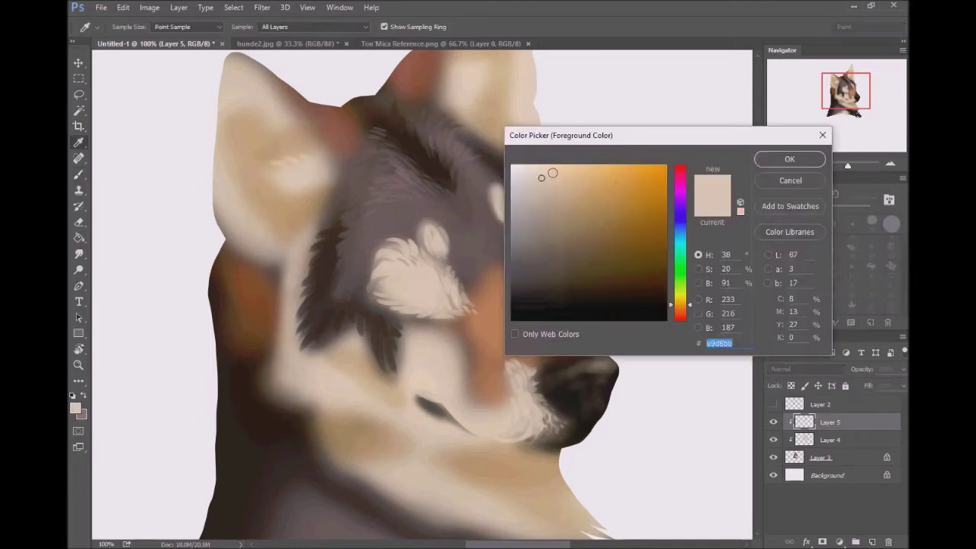
pyautogui.click(778, 159)
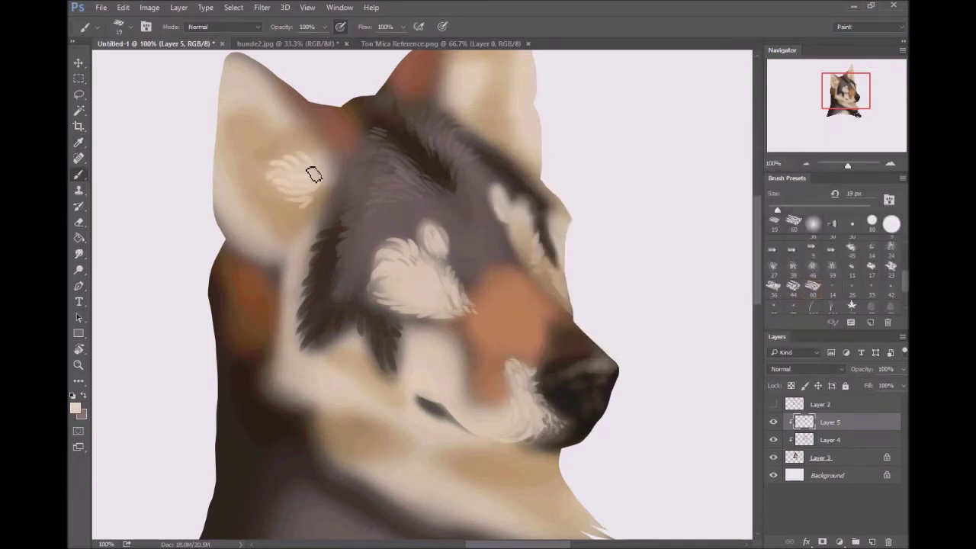
pyautogui.click(773, 404)
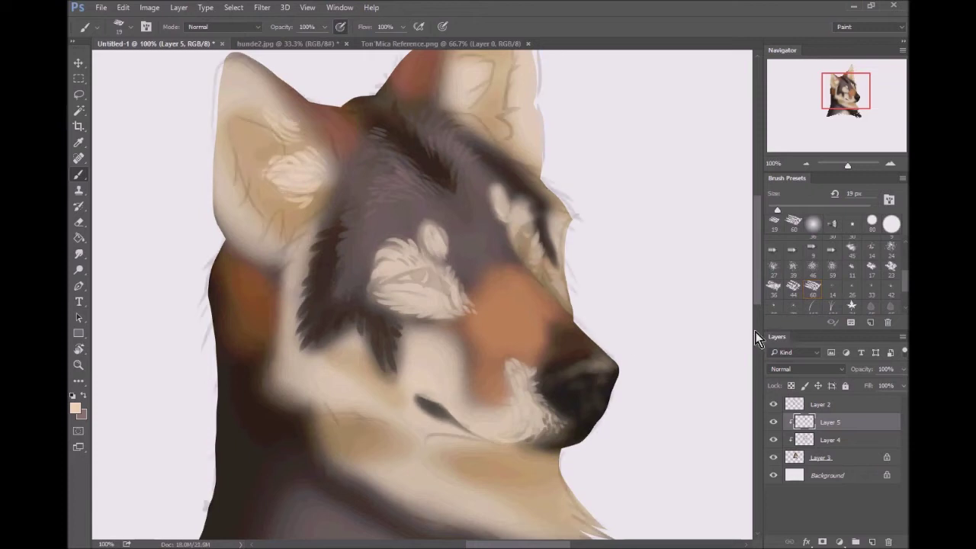
pyautogui.moveTo(391, 303); pyautogui.dragTo(370, 299)
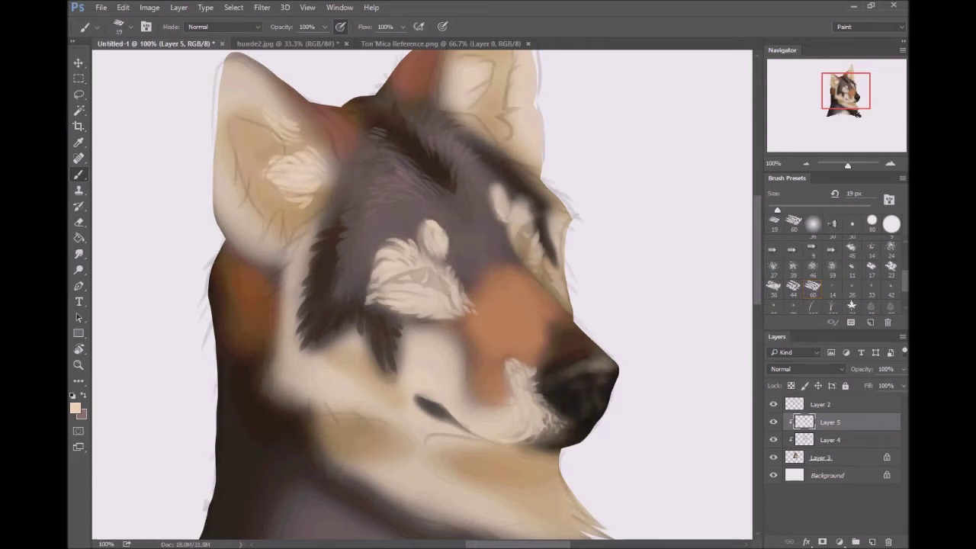
# With the sketch hidden, paint light fur along the face's right edge
pyautogui.hotkey('ctrl', '-')
pyautogui.hotkey('ctrl', '-')
pyautogui.click(773, 404)
pyautogui.hotkey('ctrl', '+')
pyautogui.hotkey('ctrl', '+')
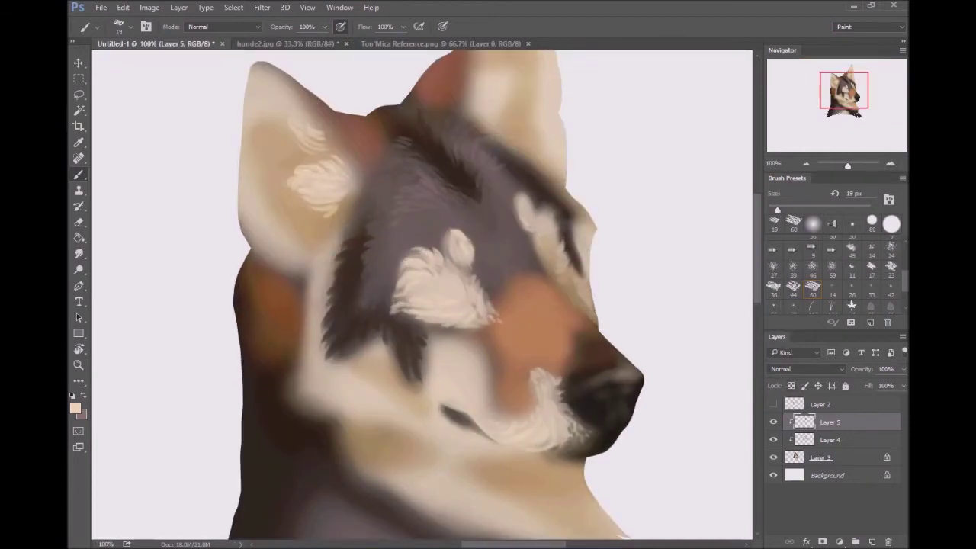
pyautogui.moveTo(585, 285); pyautogui.dragTo(578, 300)
pyautogui.moveTo(597, 208); pyautogui.dragTo(584, 226)
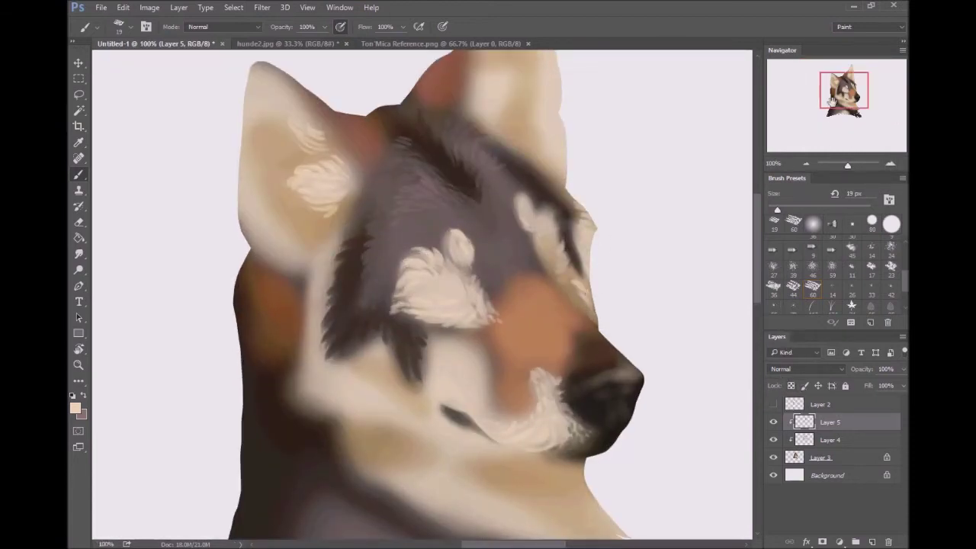
# Show the Layer 2 sketch again and sample a light peach from the cheek
pyautogui.moveTo(501, 71); pyautogui.dragTo(475, 153)
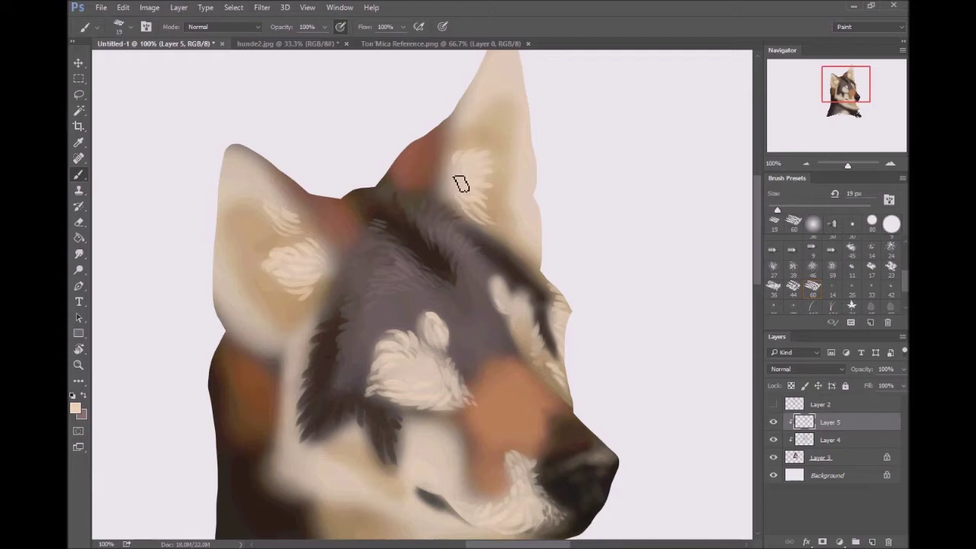
pyautogui.click(773, 404)
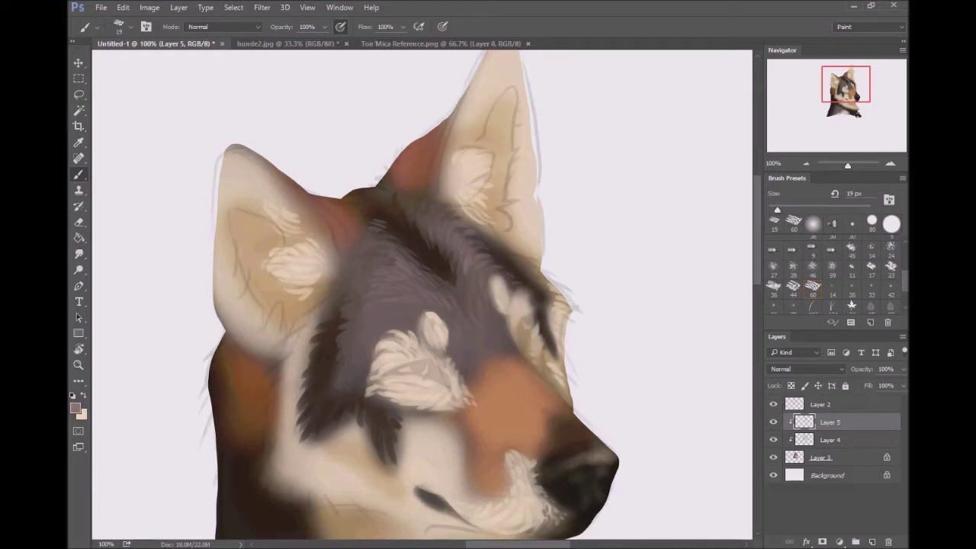
pyautogui.keyDown('alt'); pyautogui.click(467, 407); pyautogui.keyUp('alt')
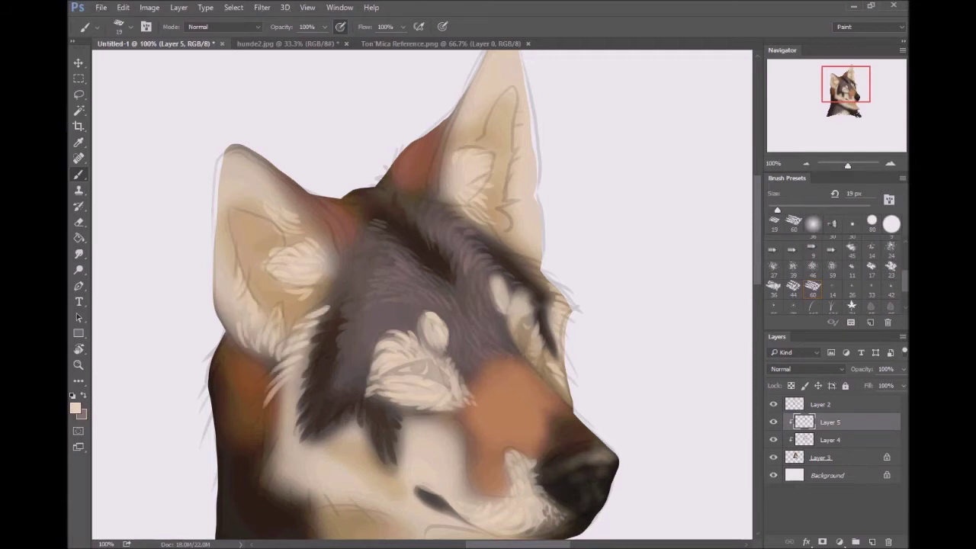
pyautogui.hotkey('ctrl', '-')
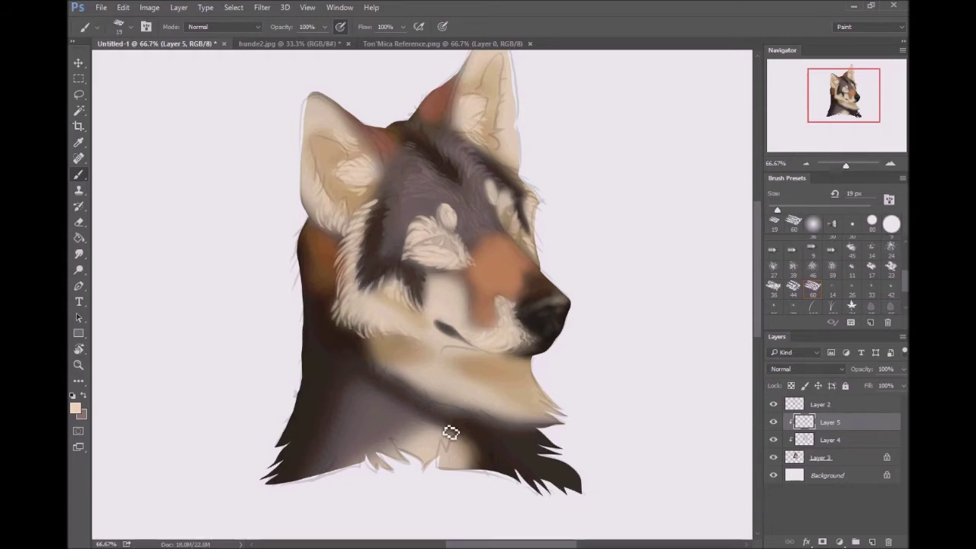
# Paint light fur near the eye and atop the head, plus a darker tan inner-ear shape
pyautogui.hotkey('ctrl', '+')
pyautogui.moveTo(552, 169); pyautogui.dragTo(562, 136)
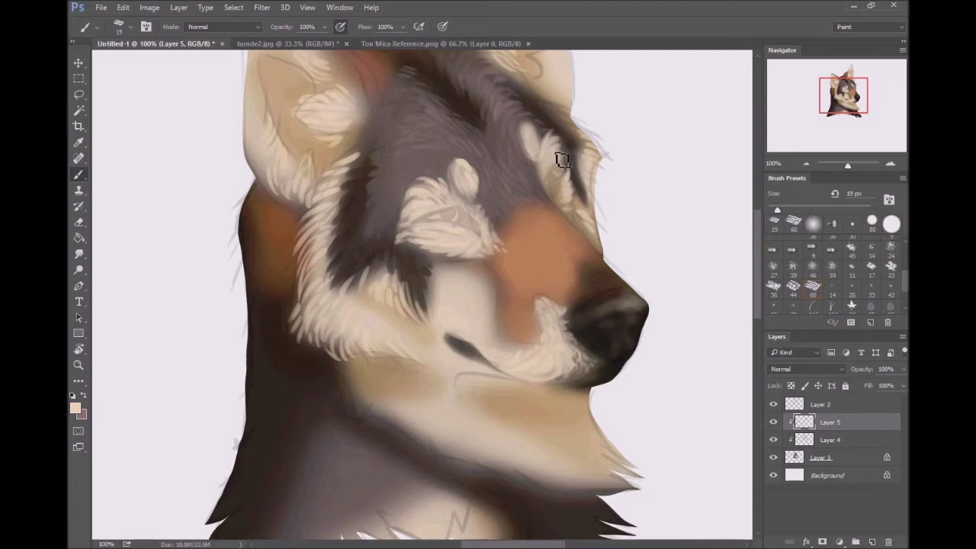
pyautogui.moveTo(533, 92)
pyautogui.mouseDown()
pyautogui.moveTo(562, 122)
pyautogui.moveTo(489, 256)
pyautogui.mouseUp()
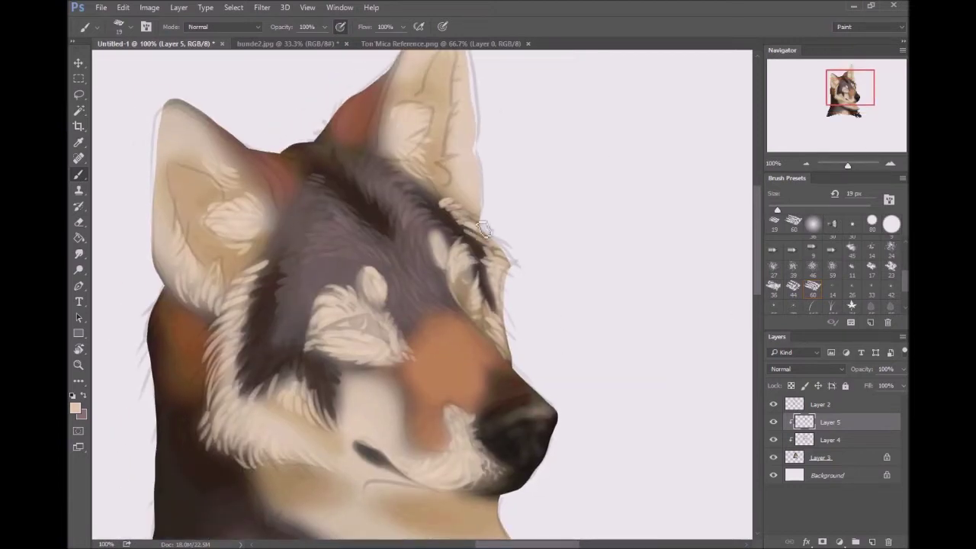
pyautogui.keyDown('alt'); pyautogui.click(440, 207); pyautogui.keyUp('alt')
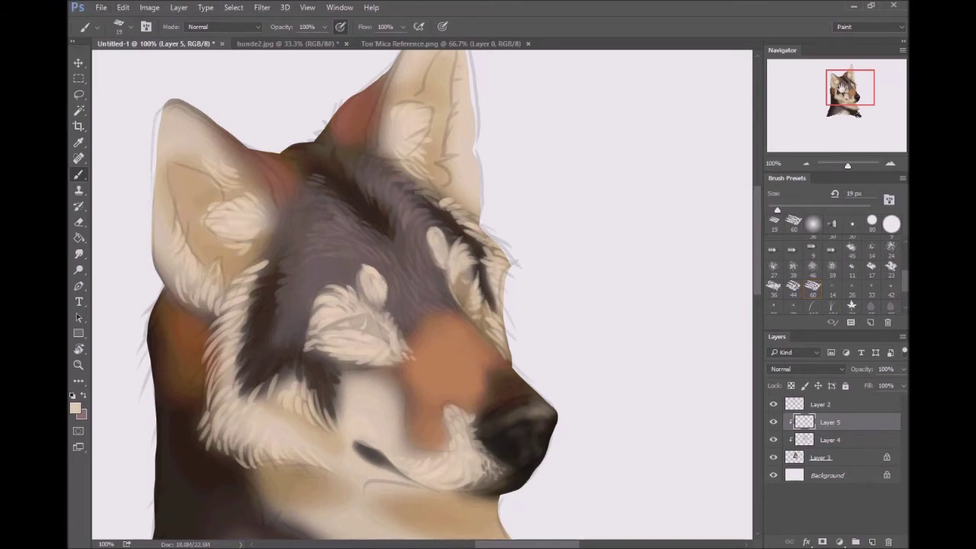
pyautogui.moveTo(365, 276); pyautogui.dragTo(399, 367)
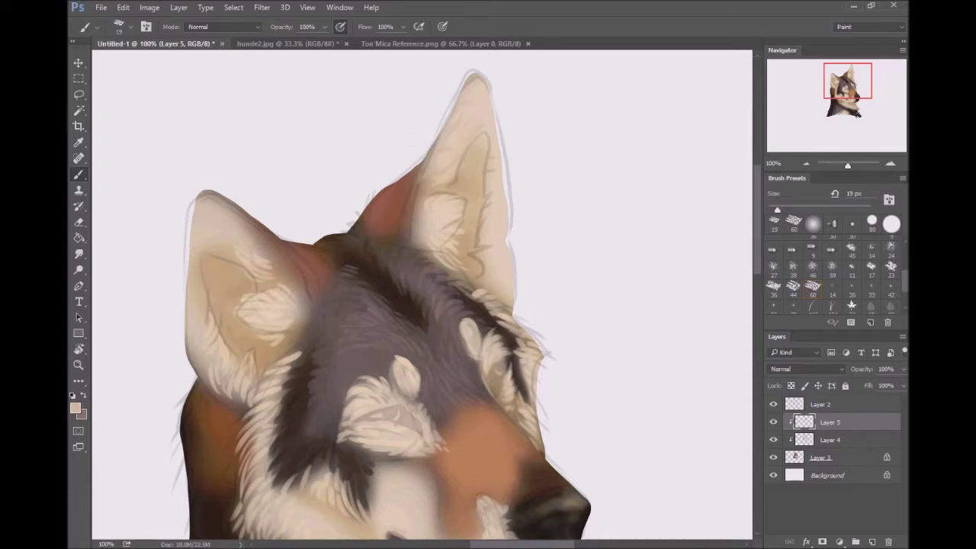
pyautogui.moveTo(478, 259)
pyautogui.mouseDown()
pyautogui.moveTo(488, 209)
pyautogui.moveTo(462, 191)
pyautogui.moveTo(483, 222)
pyautogui.moveTo(436, 225)
pyautogui.mouseUp()
# Hide the Layer 2 outline and set a lighter fur colour as foreground
pyautogui.click(773, 404)
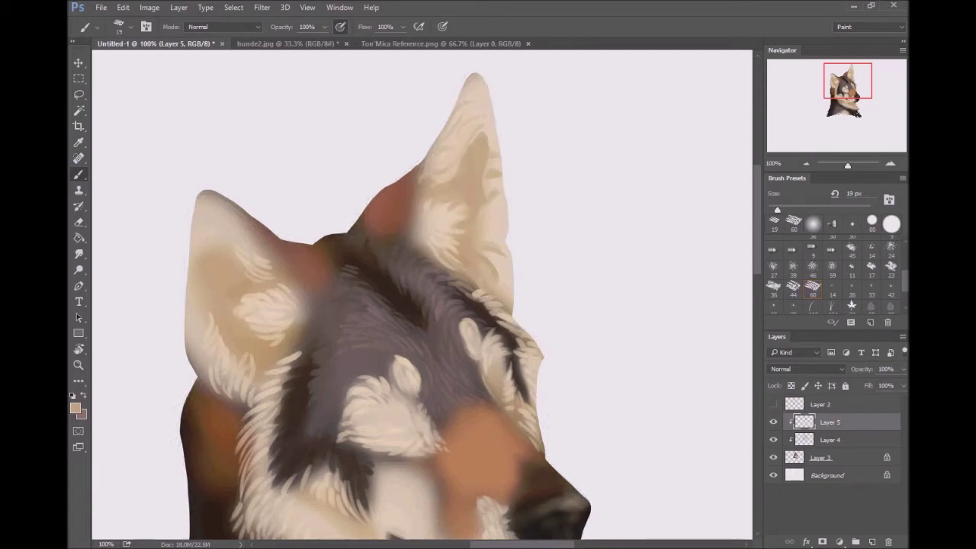
pyautogui.click(76, 409)
pyautogui.click(788, 157)
pyautogui.click(806, 163)
pyautogui.click(805, 164)
pyautogui.hotkey('ctrl', '+')
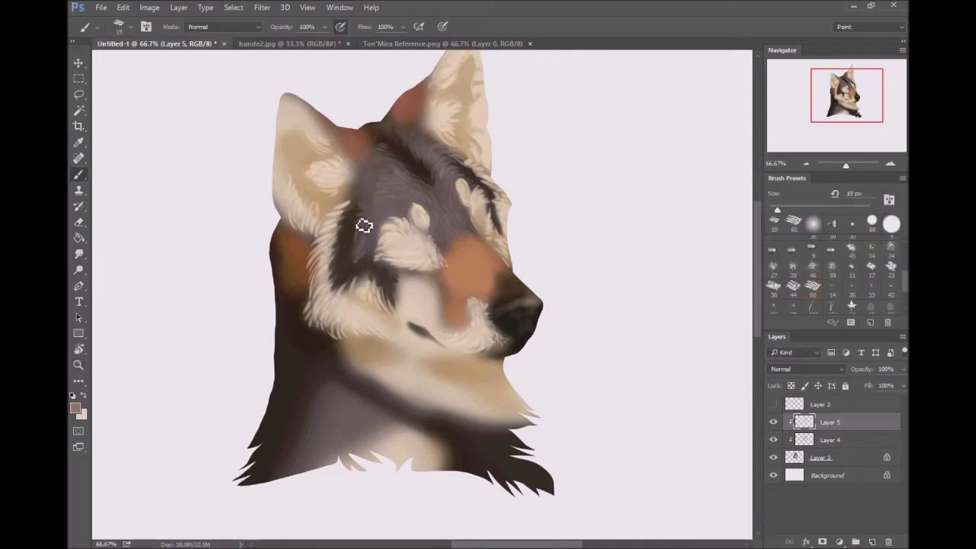
# Paint light fur strokes on the lower left neck, then swap to light peach
pyautogui.hotkey('ctrl', '+')
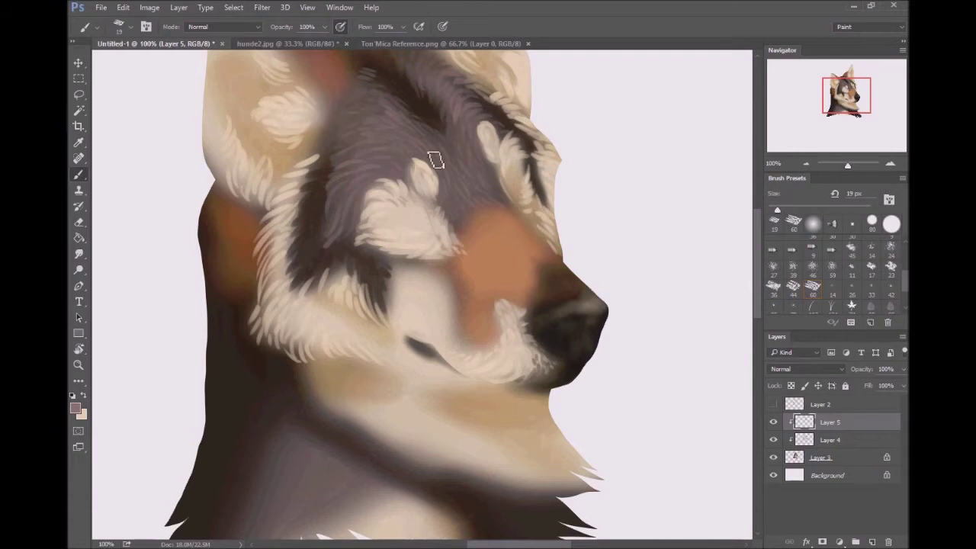
pyautogui.hotkey('ctrl', '-')
pyautogui.hotkey('ctrl', '-')
pyautogui.hotkey('ctrl', '+')
pyautogui.hotkey('ctrl', '+')
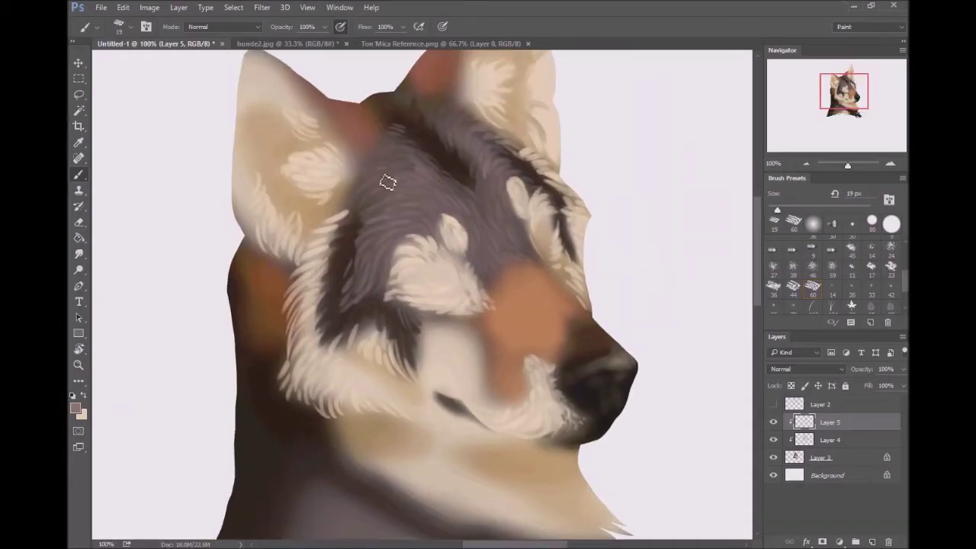
pyautogui.hotkey('ctrl', '-')
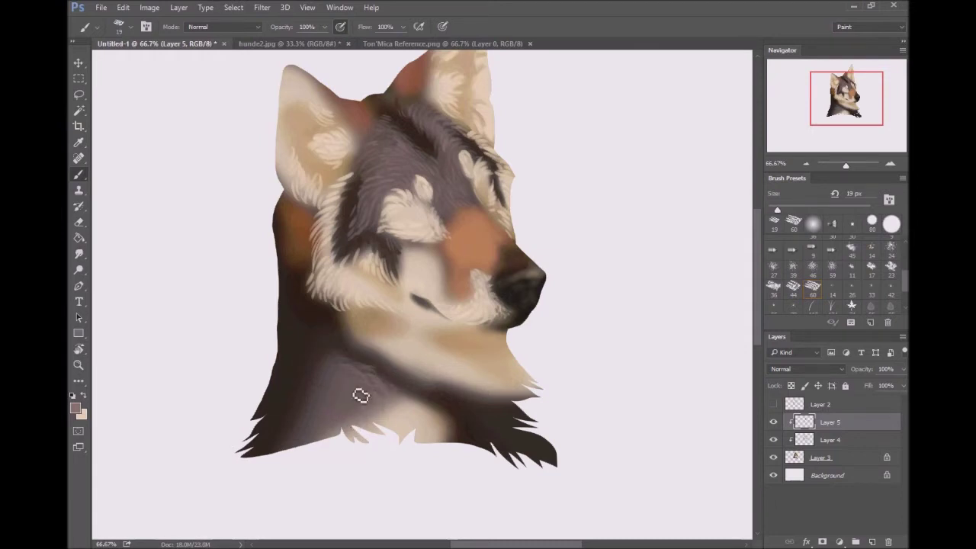
pyautogui.moveTo(338, 379); pyautogui.dragTo(298, 447)
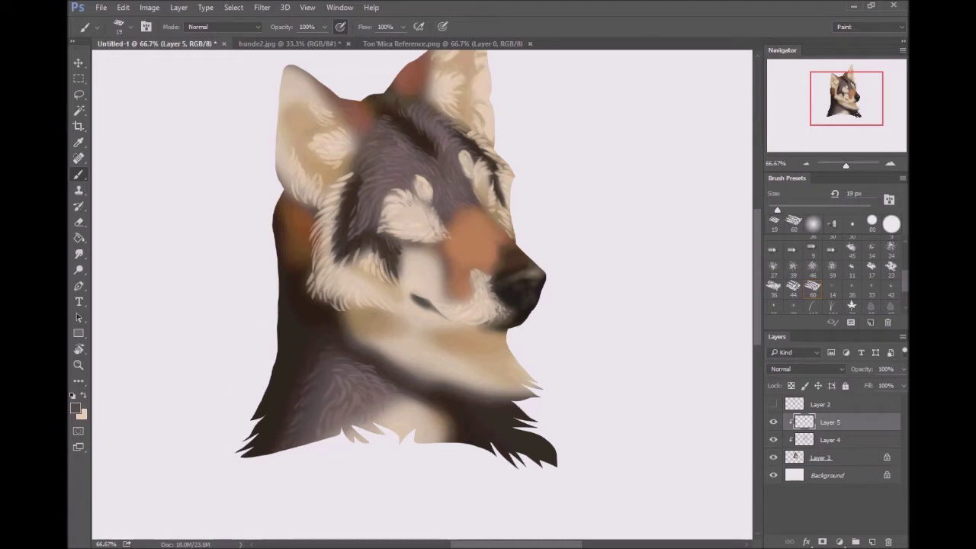
pyautogui.hotkey('ctrl', '+')
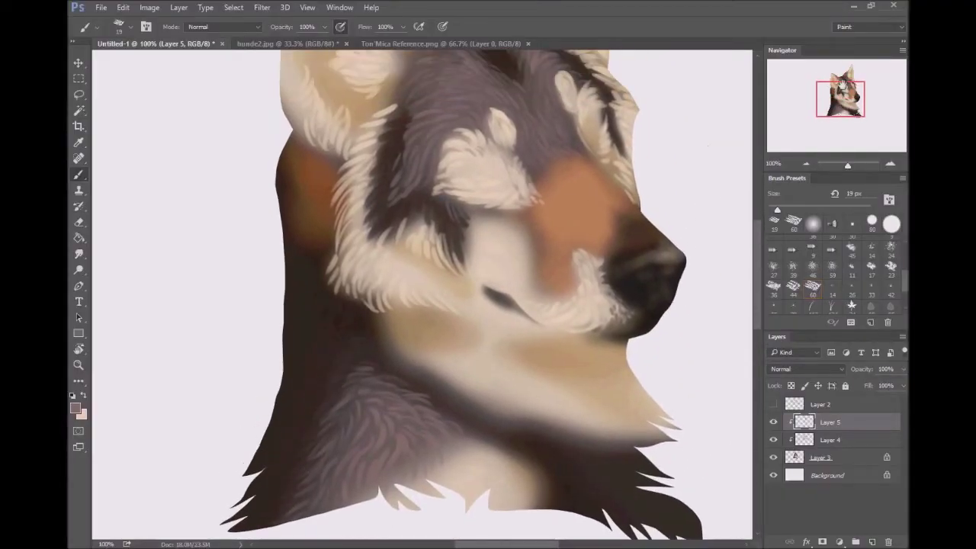
pyautogui.press('x')
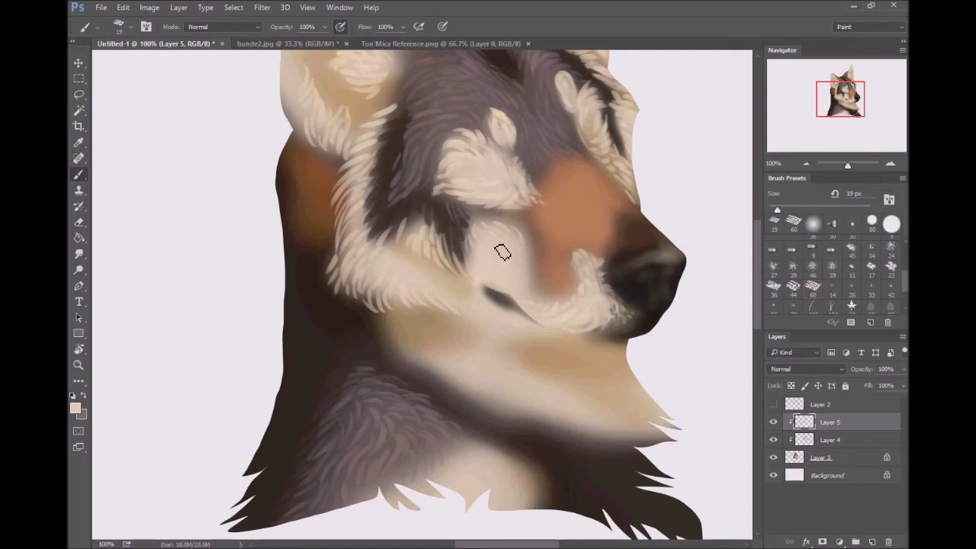
# Show the Layer 2 sketch and paint wispy light fur on the chest
pyautogui.hotkey('ctrl', '-')
pyautogui.click(773, 404)
pyautogui.moveTo(654, 206); pyautogui.dragTo(701, 206)
pyautogui.hotkey('ctrl', '+')
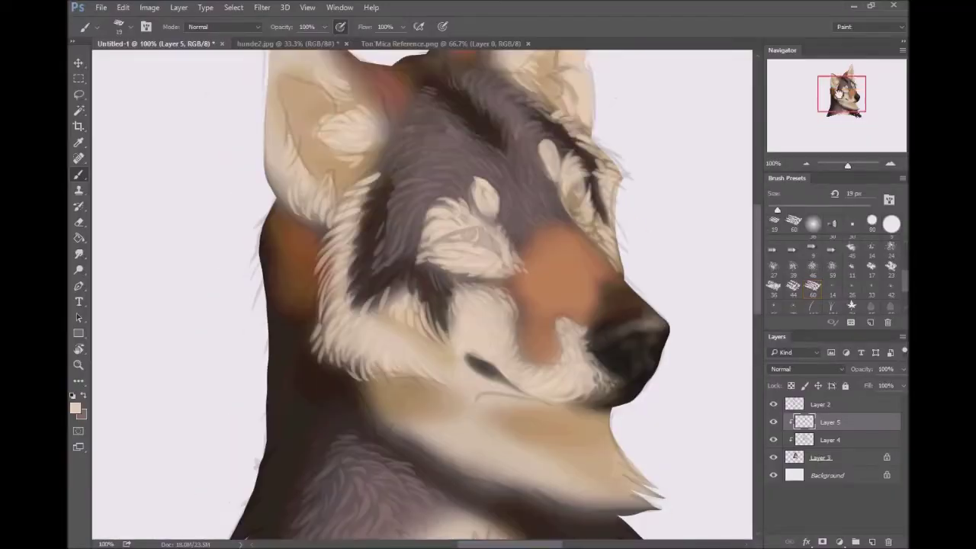
pyautogui.moveTo(433, 353); pyautogui.dragTo(426, 261)
pyautogui.moveTo(505, 339); pyautogui.dragTo(548, 354)
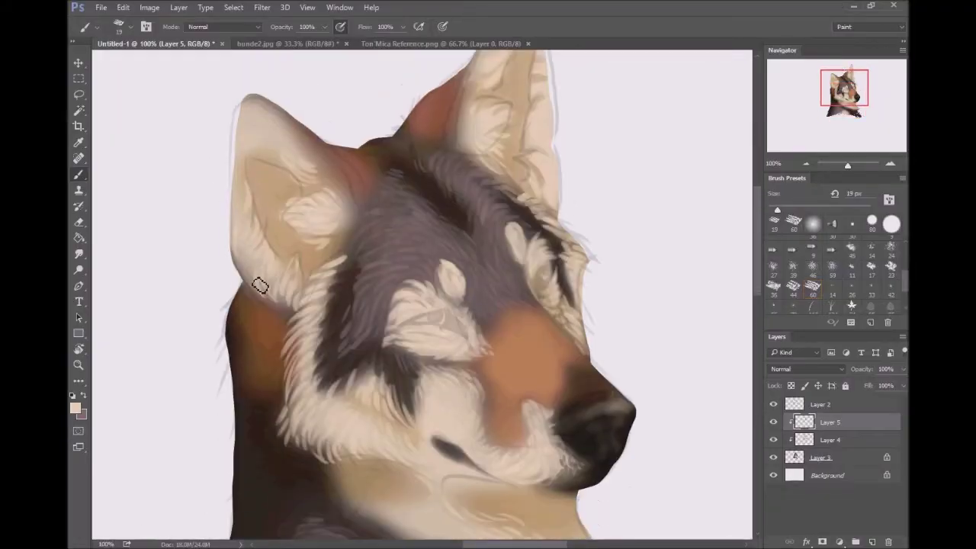
# Paint light cream fur at the left ear base, sampling tan and cream tones
pyautogui.keyDown('alt'); pyautogui.click(259, 285); pyautogui.keyUp('alt')
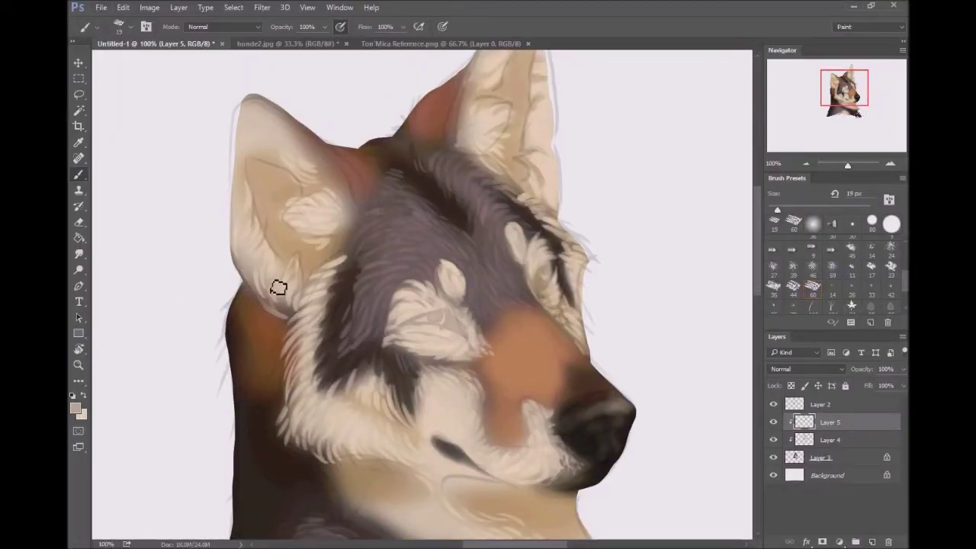
pyautogui.moveTo(271, 311)
pyautogui.mouseDown()
pyautogui.moveTo(279, 267)
pyautogui.moveTo(296, 283)
pyautogui.mouseUp()
pyautogui.keyDown('alt'); pyautogui.click(297, 283); pyautogui.keyUp('alt')
pyautogui.moveTo(270, 253); pyautogui.dragTo(284, 305)
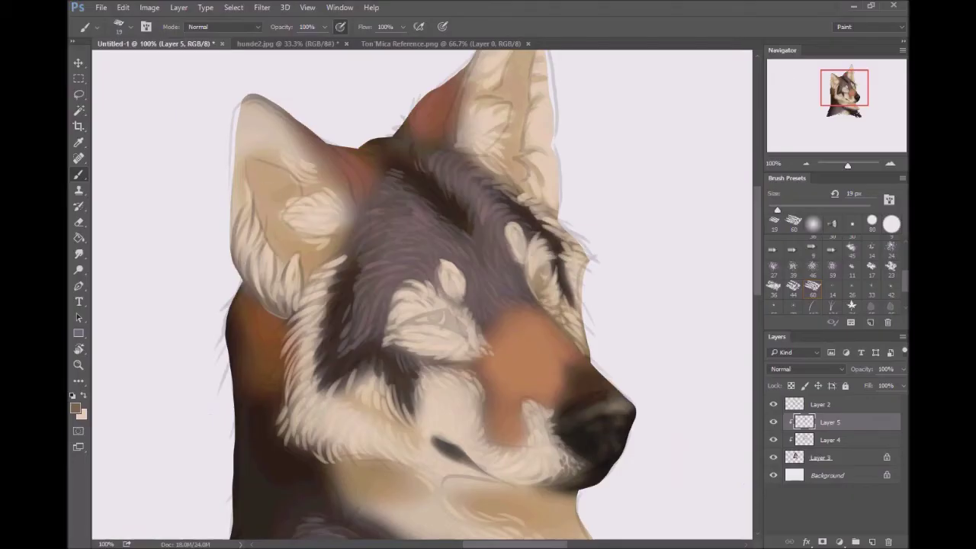
pyautogui.keyDown('alt'); pyautogui.click(266, 258); pyautogui.keyUp('alt')
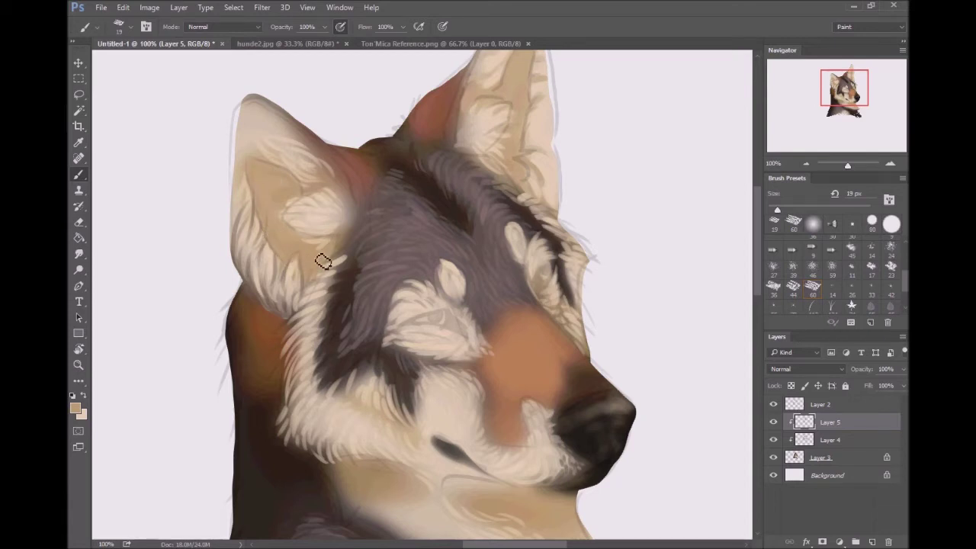
pyautogui.click(806, 163)
pyautogui.click(806, 163)
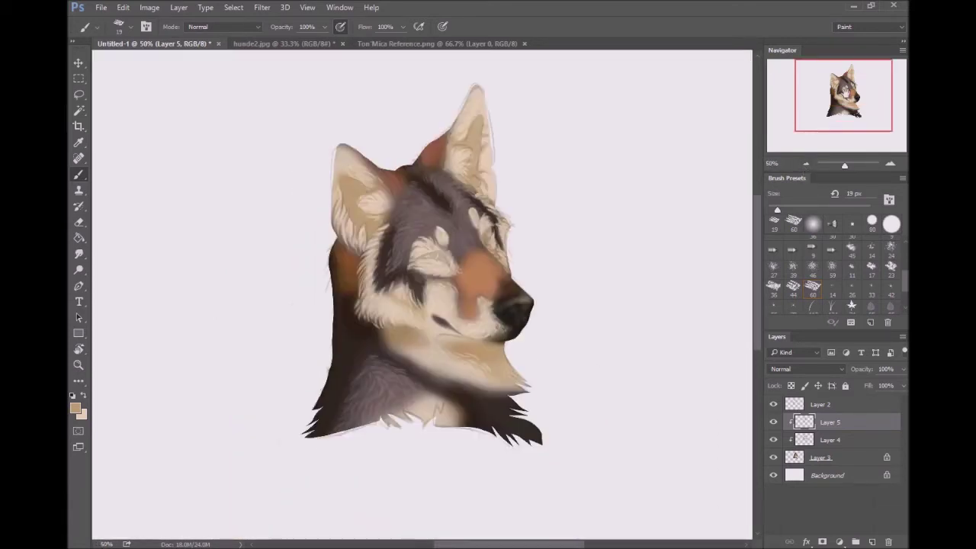
# Close the hunde2.jpg reference image without saving
pyautogui.click(342, 44)
pyautogui.click(503, 217)
pyautogui.scroll(1, 431, 253)
pyautogui.scroll(2, 430, 253)
# Shade the ear bases and crown with reddish-brown fur strokes
pyautogui.keyDown('alt'); pyautogui.click(431, 253); pyautogui.keyUp('alt')
pyautogui.moveTo(373, 229); pyautogui.dragTo(412, 255)
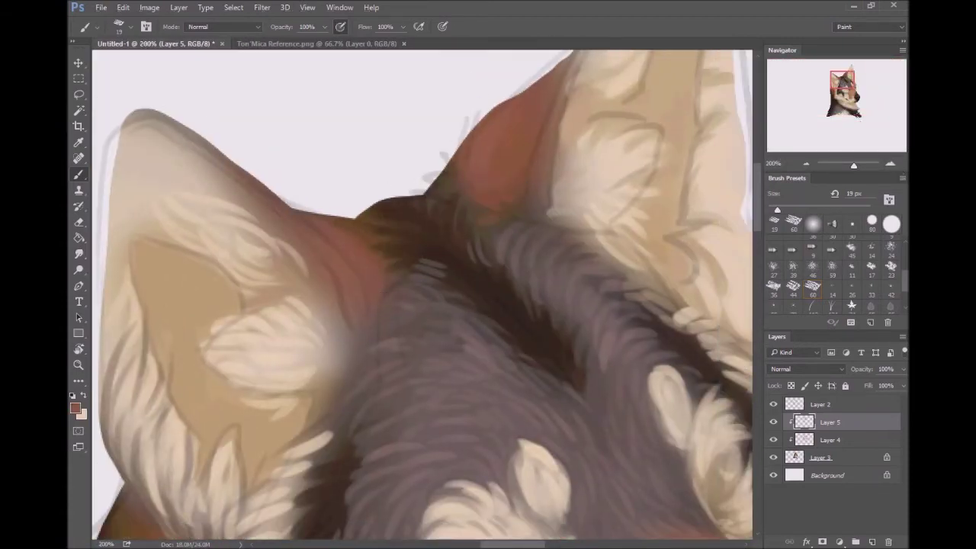
pyautogui.scroll(-1, 458, 257)
pyautogui.moveTo(406, 274)
pyautogui.mouseDown()
pyautogui.moveTo(375, 268)
pyautogui.moveTo(364, 133)
pyautogui.mouseUp()
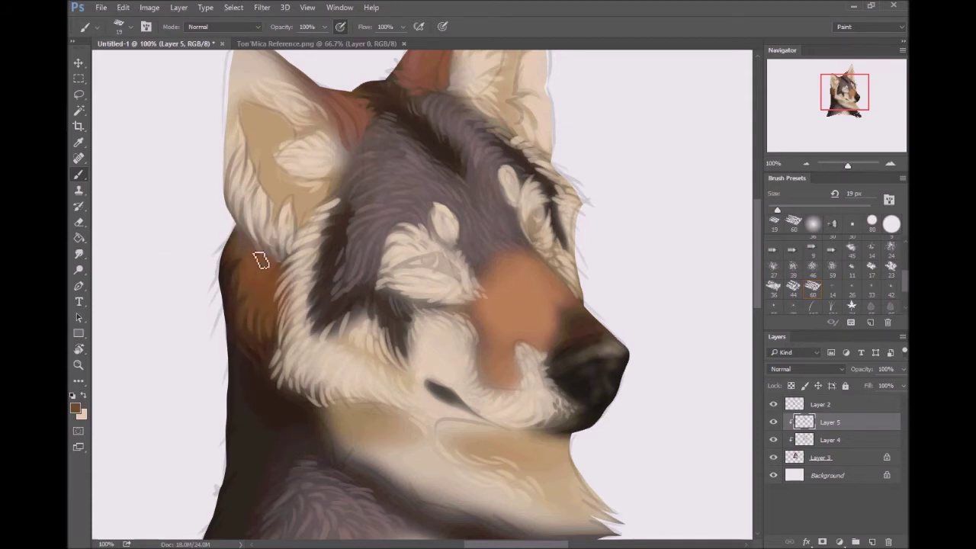
pyautogui.hotkey('ctrl', '-')
# Hide the sketch and paint light beige fur strokes on the cheek at 200%
pyautogui.hotkey('ctrl', '+')
pyautogui.hotkey('ctrl', '+')
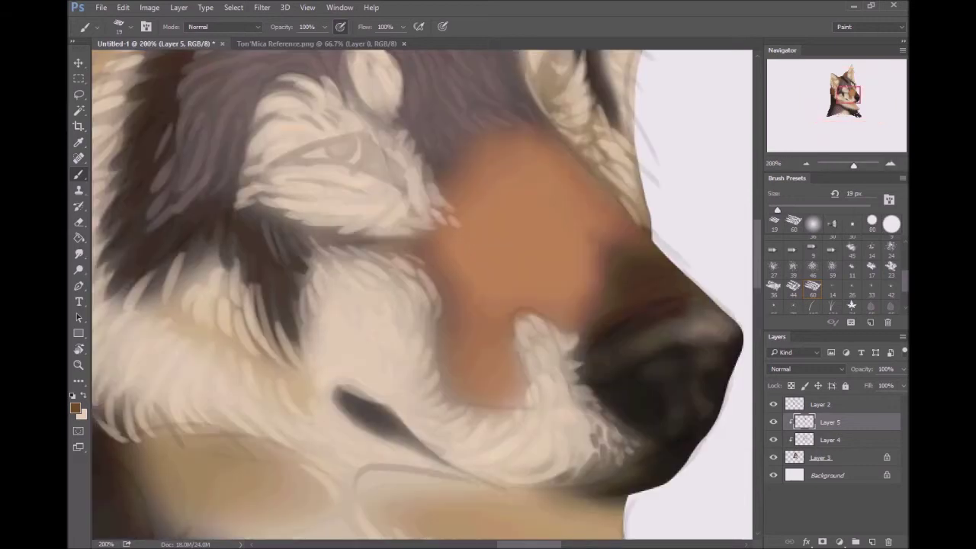
pyautogui.click(773, 404)
pyautogui.keyDown('alt'); pyautogui.click(273, 286); pyautogui.keyUp('alt')
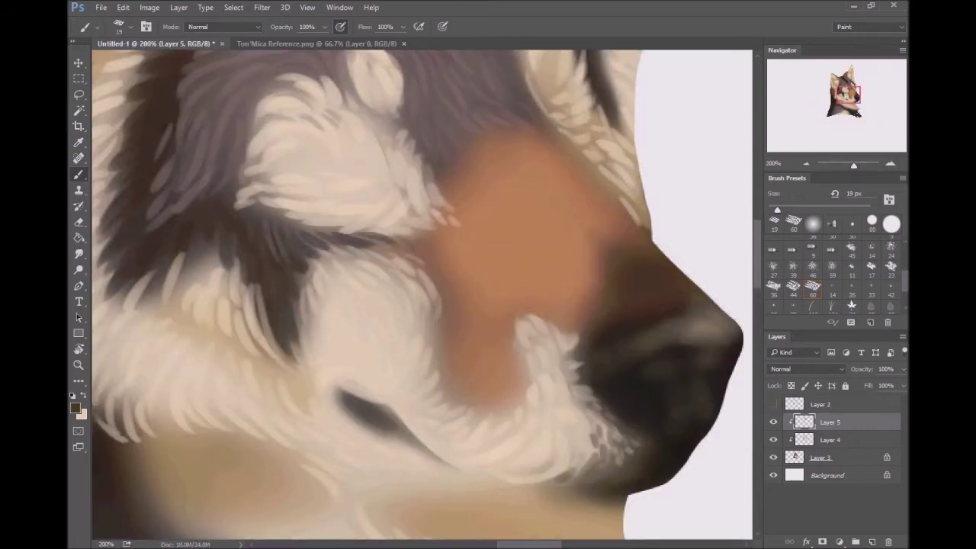
pyautogui.keyDown('alt'); pyautogui.click(160, 274); pyautogui.keyUp('alt')
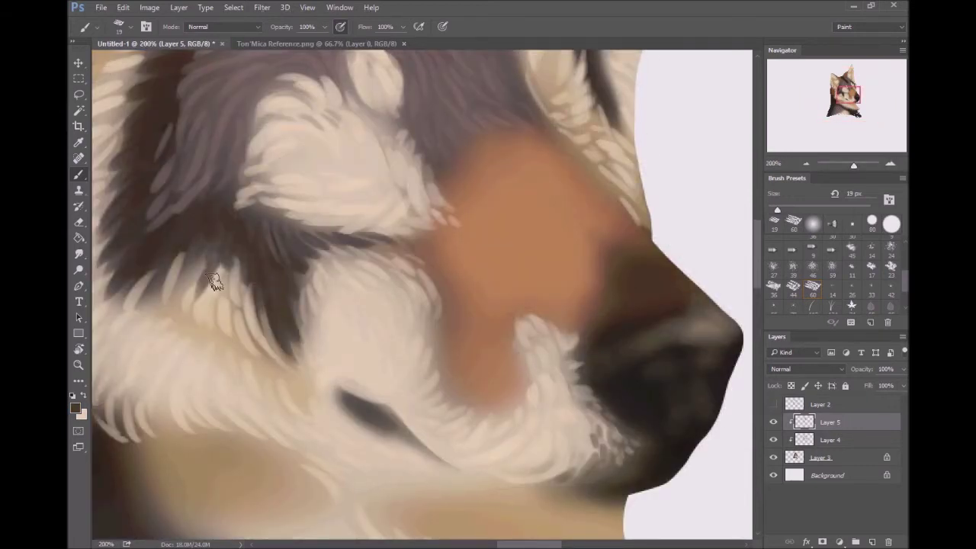
pyautogui.moveTo(217, 251); pyautogui.dragTo(186, 290)
pyautogui.hotkey('ctrl', '-')
pyautogui.hotkey('ctrl', '-')
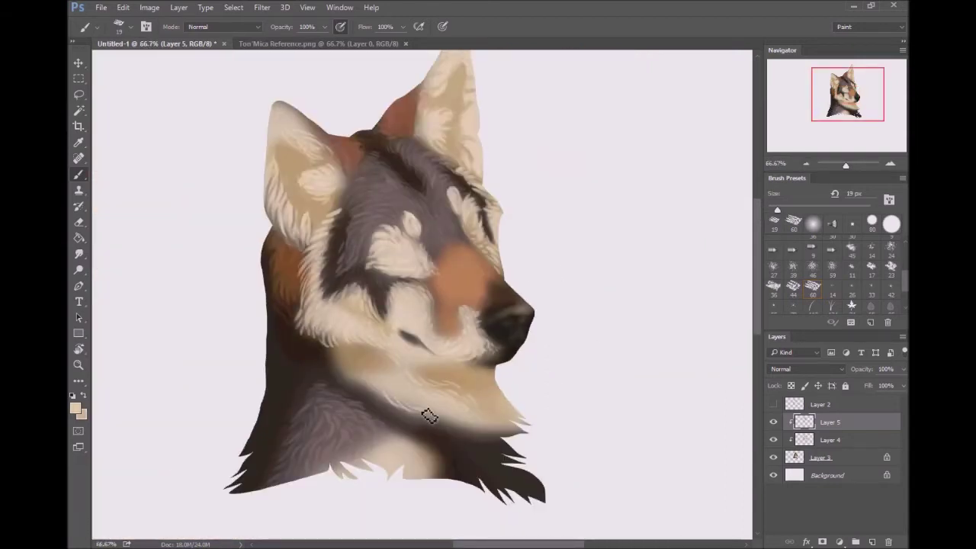
# Add light beige fur strokes under the chin and down the throat
pyautogui.hotkey('ctrl', '+')
pyautogui.hotkey('ctrl', '+')
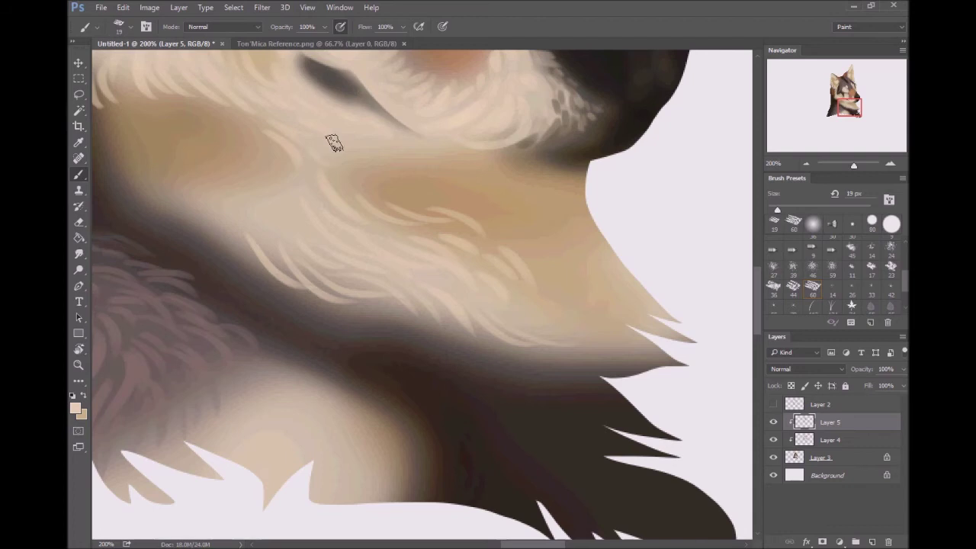
pyautogui.moveTo(263, 190); pyautogui.dragTo(242, 213)
pyautogui.moveTo(238, 164)
pyautogui.mouseDown()
pyautogui.moveTo(228, 190)
pyautogui.moveTo(229, 172)
pyautogui.moveTo(146, 156)
pyautogui.mouseUp()
pyautogui.moveTo(229, 225); pyautogui.dragTo(243, 271)
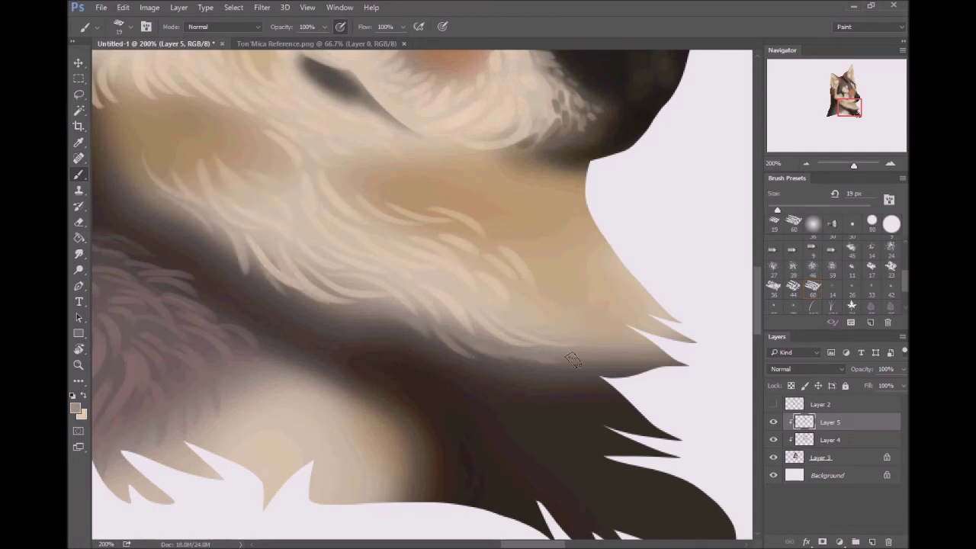
pyautogui.click(806, 163)
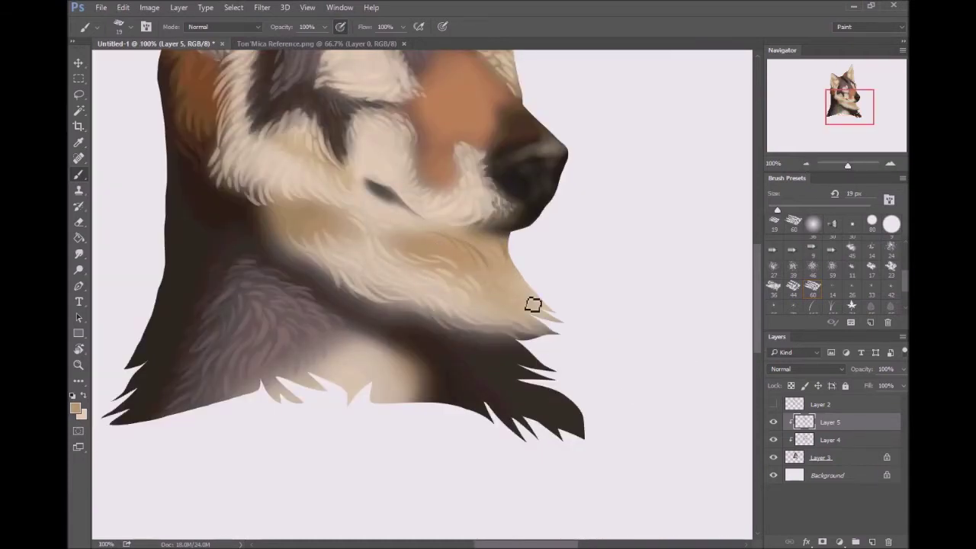
# Rename Layer 5 to 'Fur detailia'
pyautogui.doubleClick(830, 422)
pyautogui.write('Fur detailia')
pyautogui.click(683, 272)
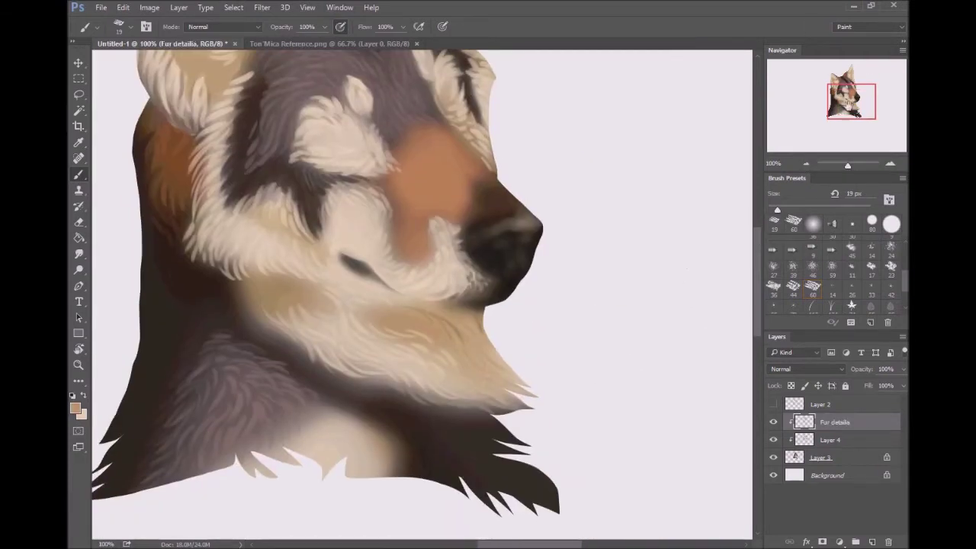
# Pan to the neck and sample darker brown and lighter beige fur colours
pyautogui.moveTo(446, 351); pyautogui.dragTo(495, 336)
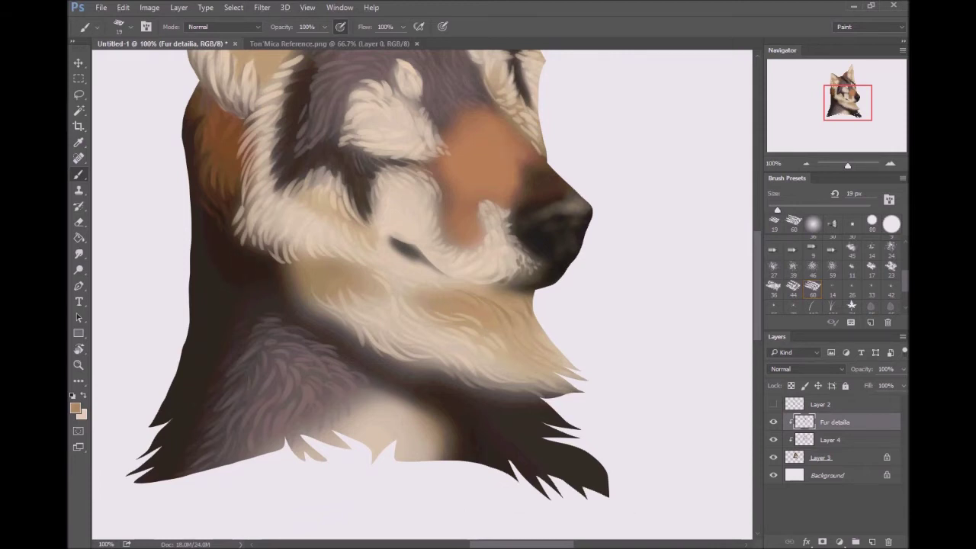
pyautogui.keyDown('alt'); pyautogui.click(323, 317); pyautogui.keyUp('alt')
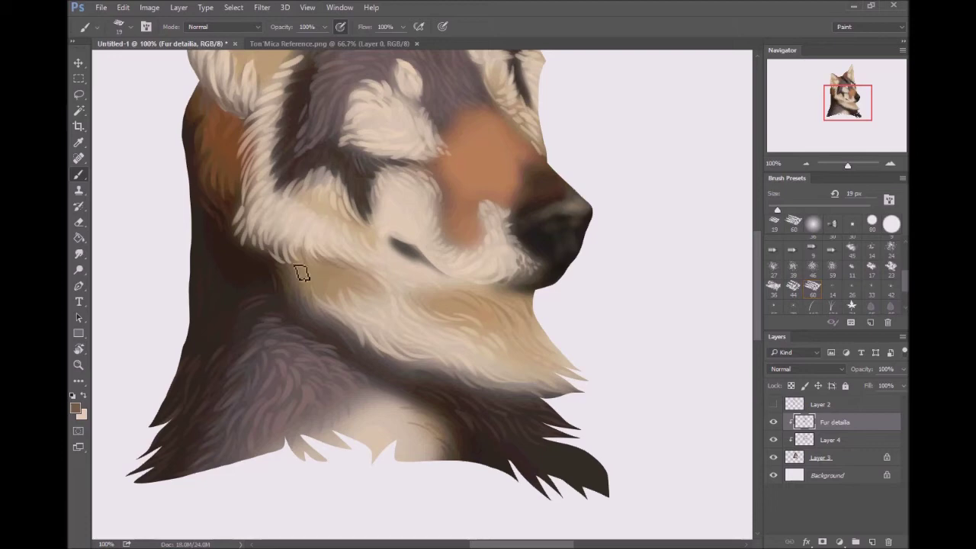
pyautogui.moveTo(815, 130)
pyautogui.mouseDown()
pyautogui.moveTo(846, 90)
pyautogui.moveTo(848, 99)
pyautogui.mouseUp()
pyautogui.keyDown('alt'); pyautogui.click(293, 266); pyautogui.keyUp('alt')
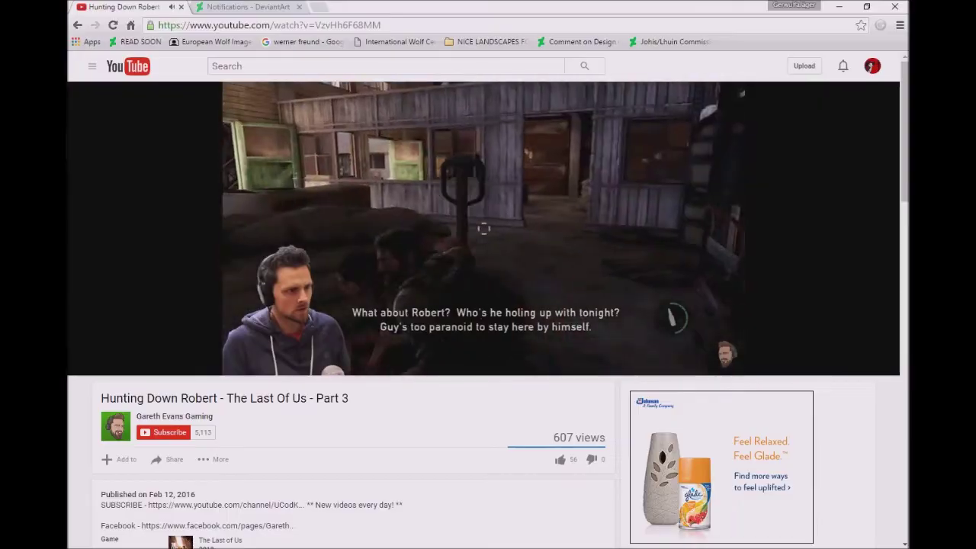
# Switch from the YouTube video back to the wolf painting and sample two brown fur tones
pyautogui.click(843, 6)
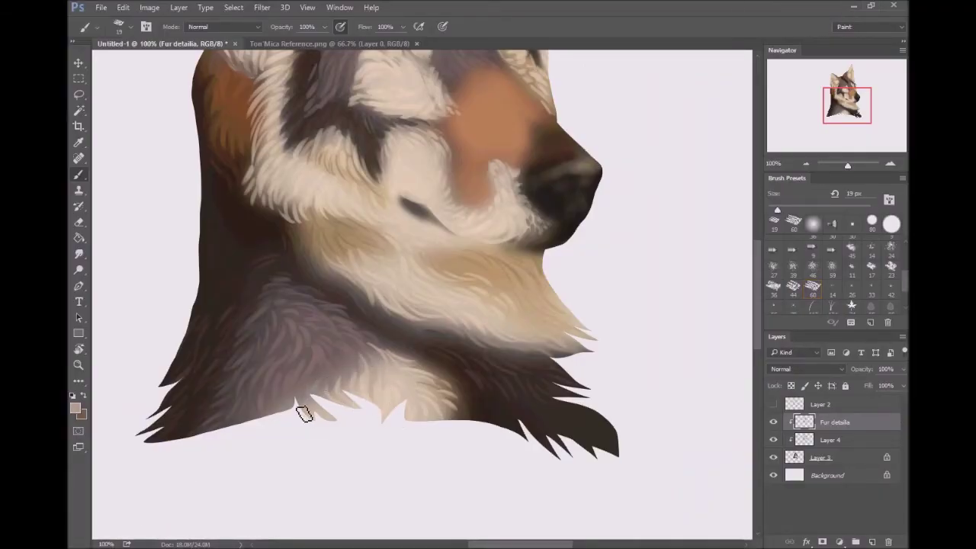
pyautogui.hotkey('alt', 'Tab')
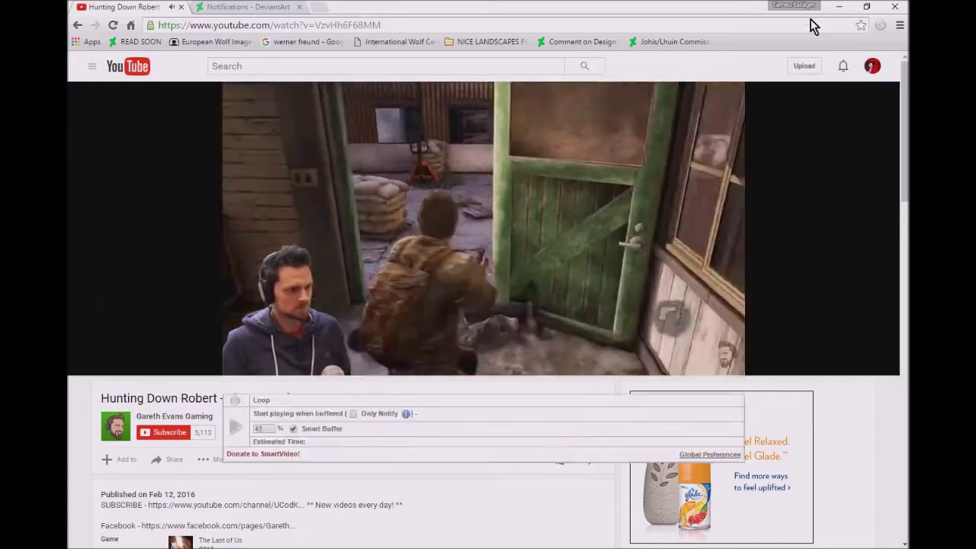
pyautogui.hotkey('alt', 'Tab')
pyautogui.keyDown('alt'); pyautogui.click(435, 375); pyautogui.keyUp('alt')
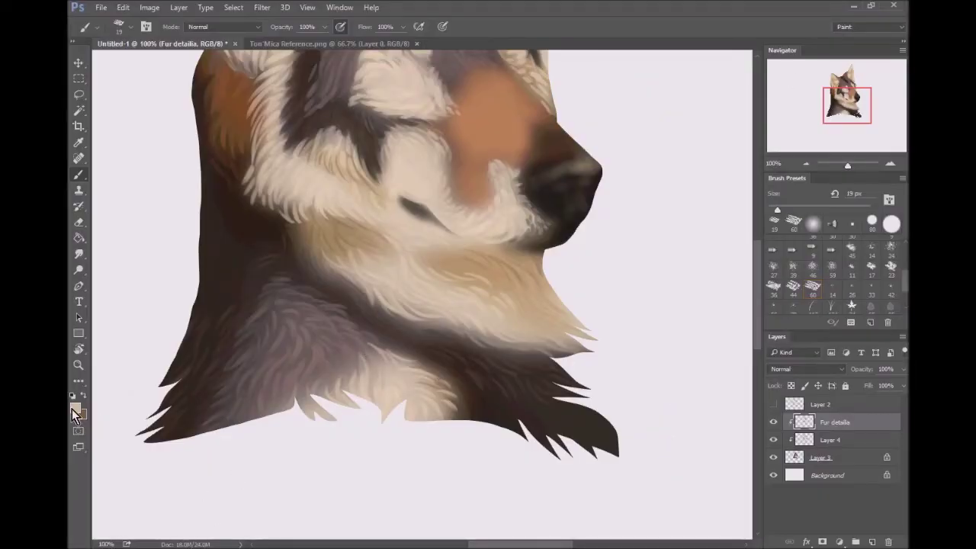
pyautogui.keyDown('alt'); pyautogui.click(462, 391); pyautogui.keyUp('alt')
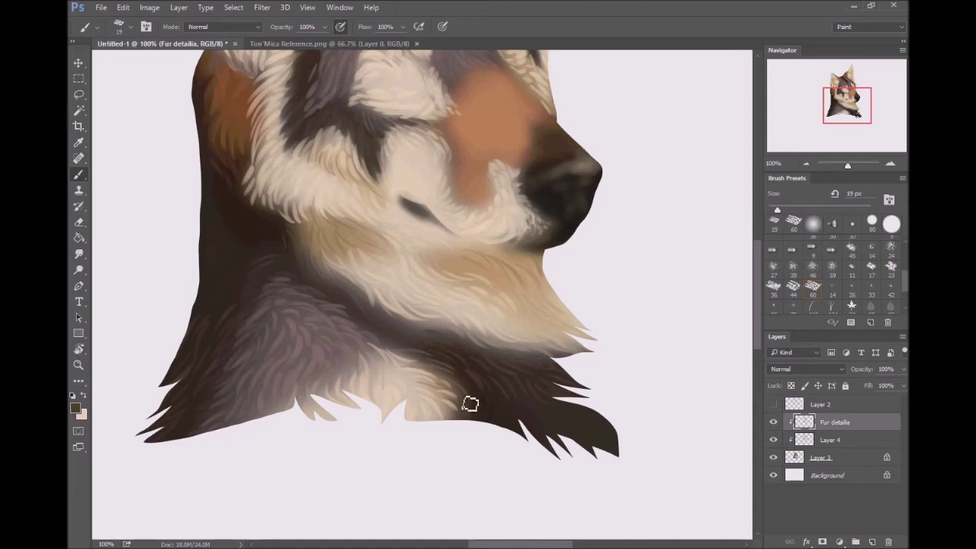
# Hide the Layer 2 sketch lines and reselect the Fur detailia layer at full size
pyautogui.press('F5')
pyautogui.press('F5')
pyautogui.moveTo(540, 414); pyautogui.dragTo(528, 395)
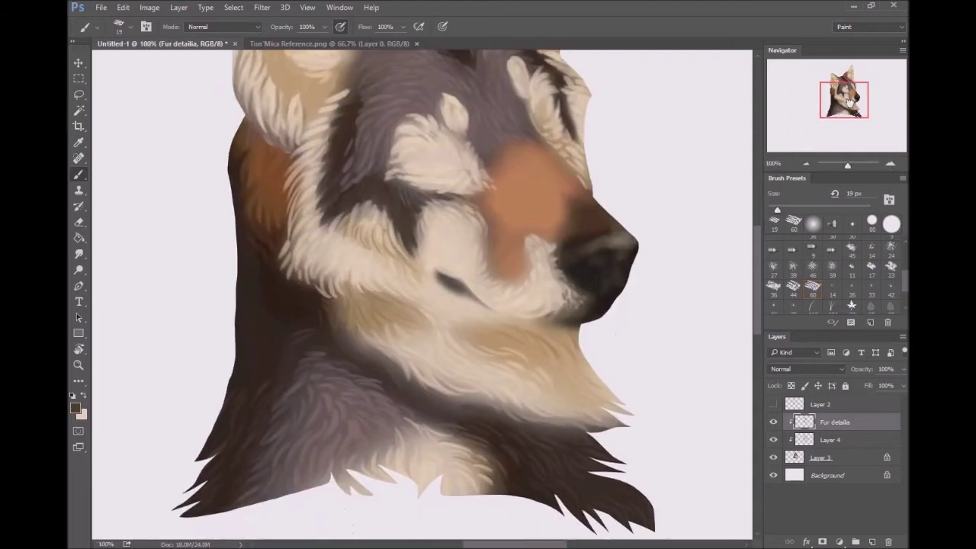
pyautogui.moveTo(263, 324); pyautogui.dragTo(262, 316)
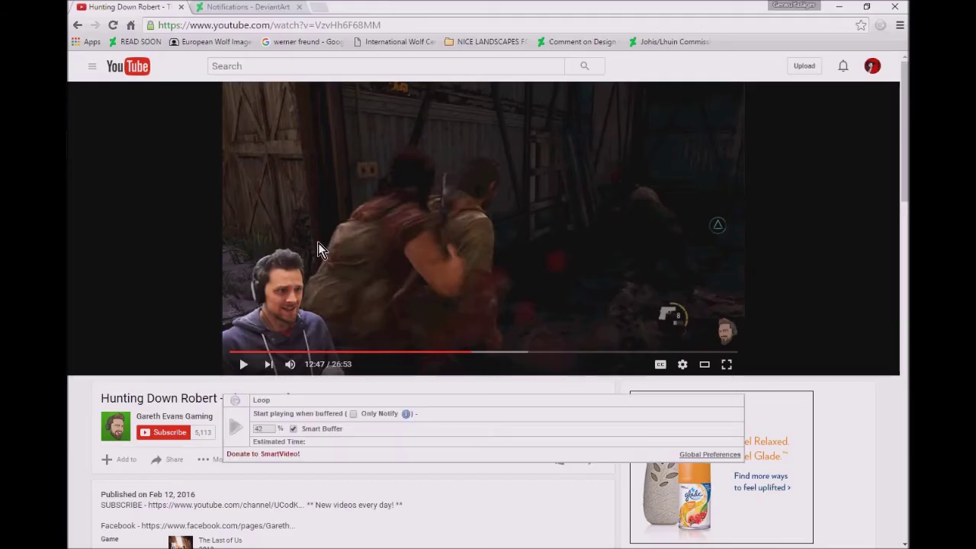
pyautogui.hotkey('ctrl', '+')
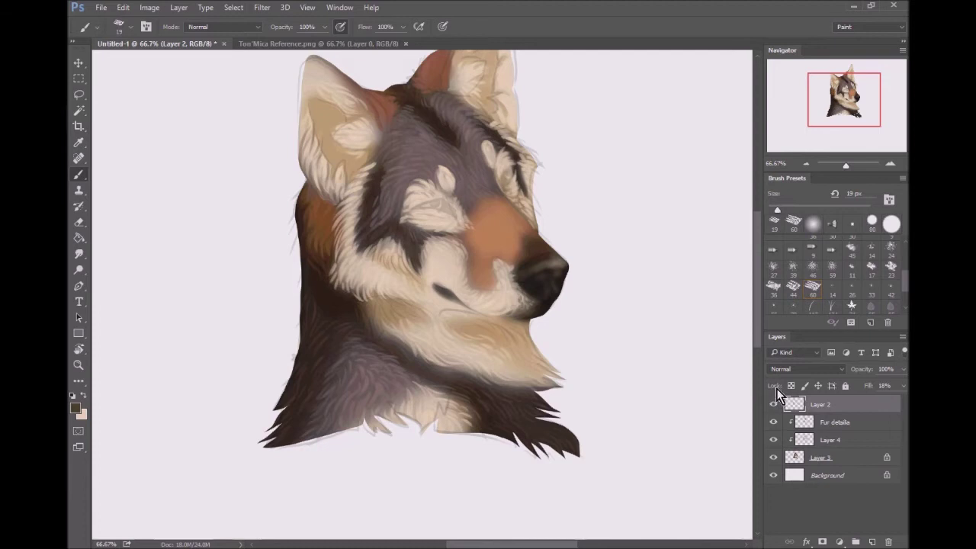
pyautogui.click(773, 404)
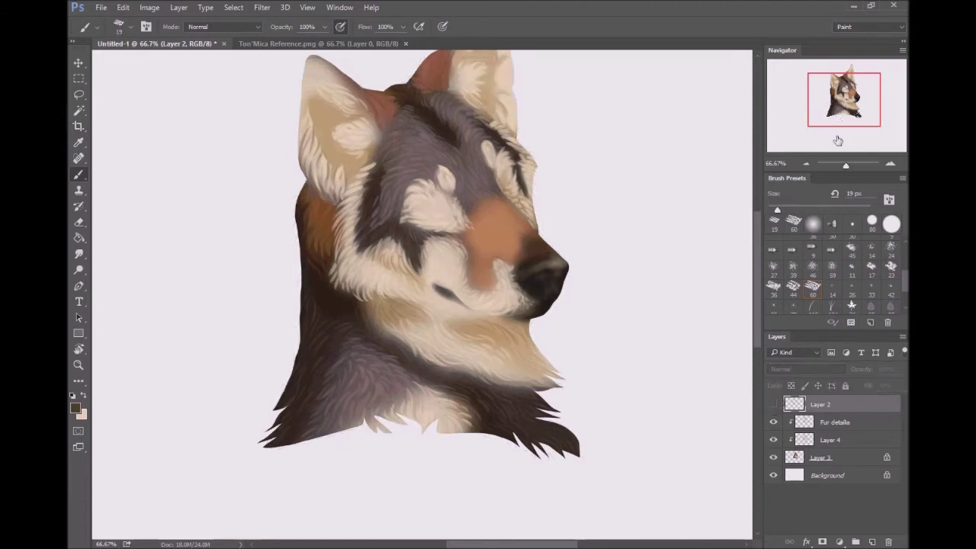
pyautogui.hotkey('ctrl', '+')
pyautogui.click(793, 423)
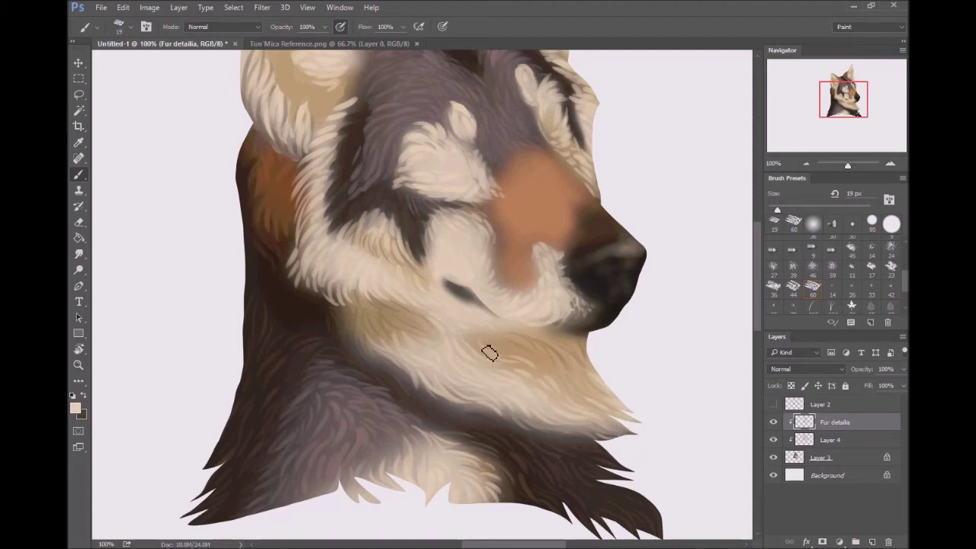
# Darken the nose's upper edge with reddish brown sampled from the muzzle
pyautogui.keyDown('alt'); pyautogui.click(499, 257); pyautogui.keyUp('alt')
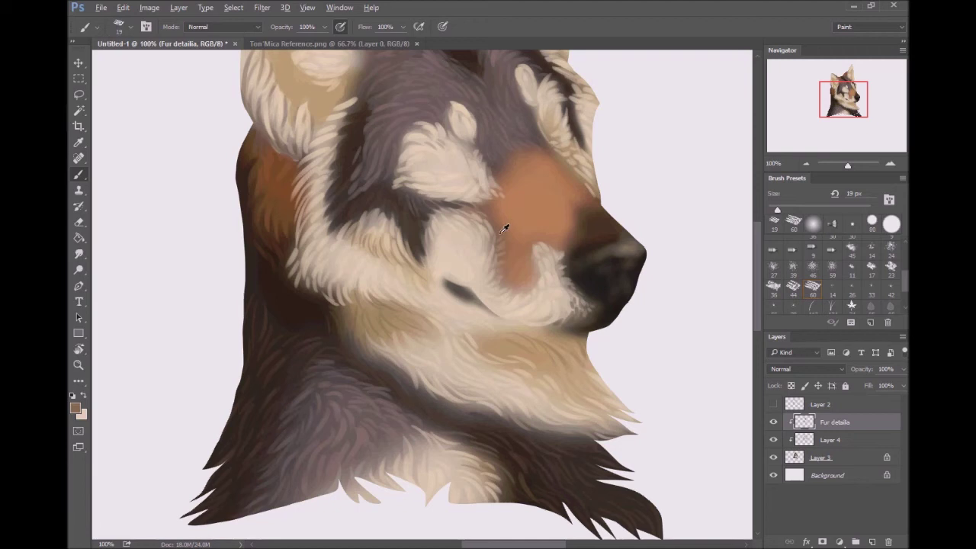
pyautogui.keyDown('alt'); pyautogui.click(571, 229); pyautogui.keyUp('alt')
pyautogui.moveTo(575, 200); pyautogui.dragTo(597, 220)
pyautogui.keyDown('alt'); pyautogui.click(562, 248); pyautogui.keyUp('alt')
pyautogui.keyDown('alt'); pyautogui.click(506, 175); pyautogui.keyUp('alt')
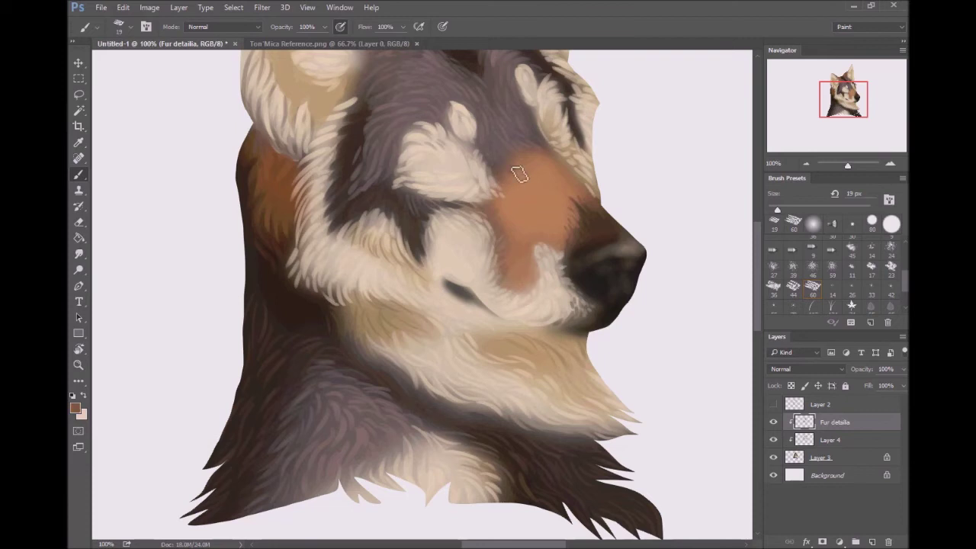
pyautogui.keyDown('alt'); pyautogui.click(508, 214); pyautogui.keyUp('alt')
# Paint a light tan highlight along the top of the nose
pyautogui.moveTo(621, 262); pyautogui.dragTo(544, 262)
pyautogui.keyDown('alt'); pyautogui.click(534, 263); pyautogui.keyUp('alt')
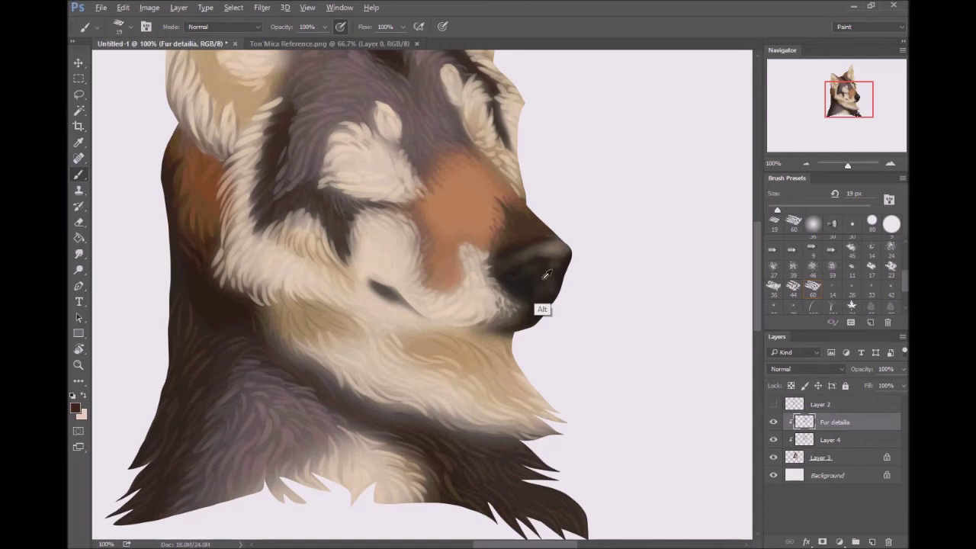
pyautogui.keyDown('alt'); pyautogui.click(561, 253); pyautogui.keyUp('alt')
pyautogui.moveTo(564, 250)
pyautogui.mouseDown()
pyautogui.moveTo(525, 271)
pyautogui.moveTo(519, 263)
pyautogui.mouseUp()
pyautogui.keyDown('alt'); pyautogui.click(519, 279); pyautogui.keyUp('alt')
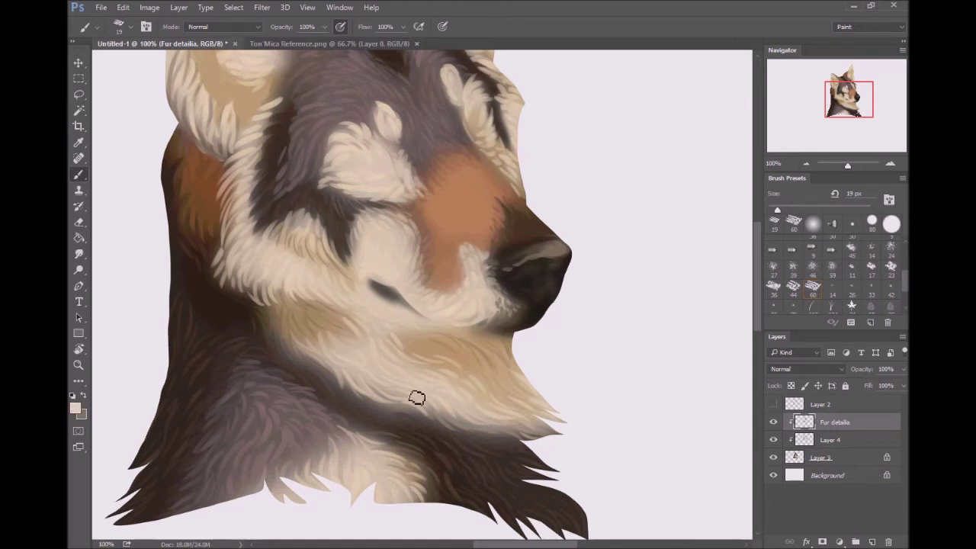
# Add light fur strokes on the upper head and sample a dark fur brown
pyautogui.moveTo(287, 100); pyautogui.dragTo(271, 134)
pyautogui.keyDown('alt'); pyautogui.click(274, 127); pyautogui.keyUp('alt')
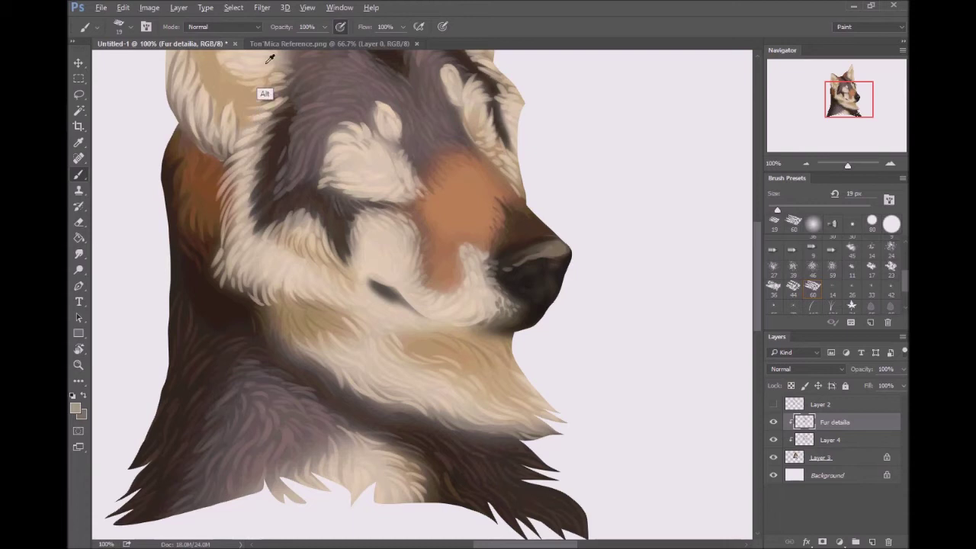
pyautogui.keyDown('alt'); pyautogui.click(234, 299); pyautogui.keyUp('alt')
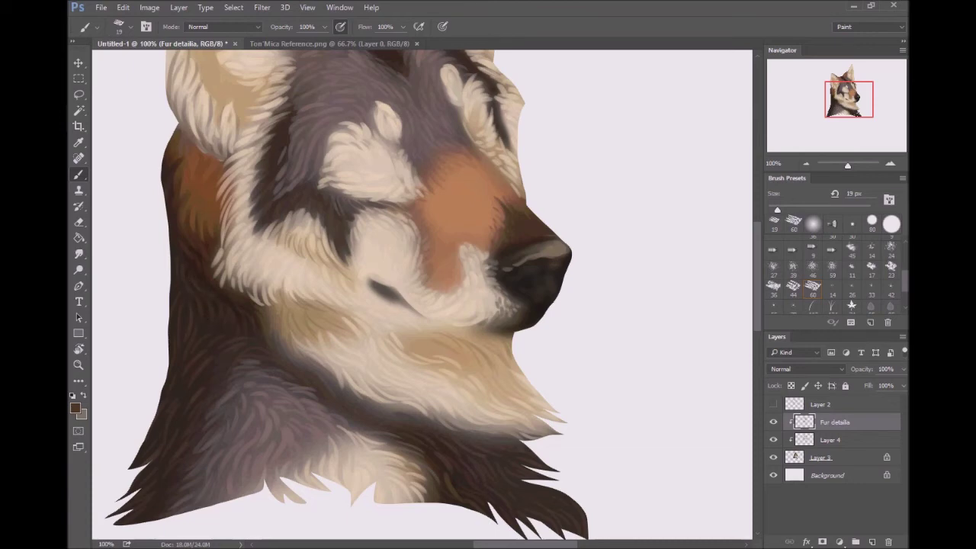
pyautogui.hotkey('ctrl', '-')
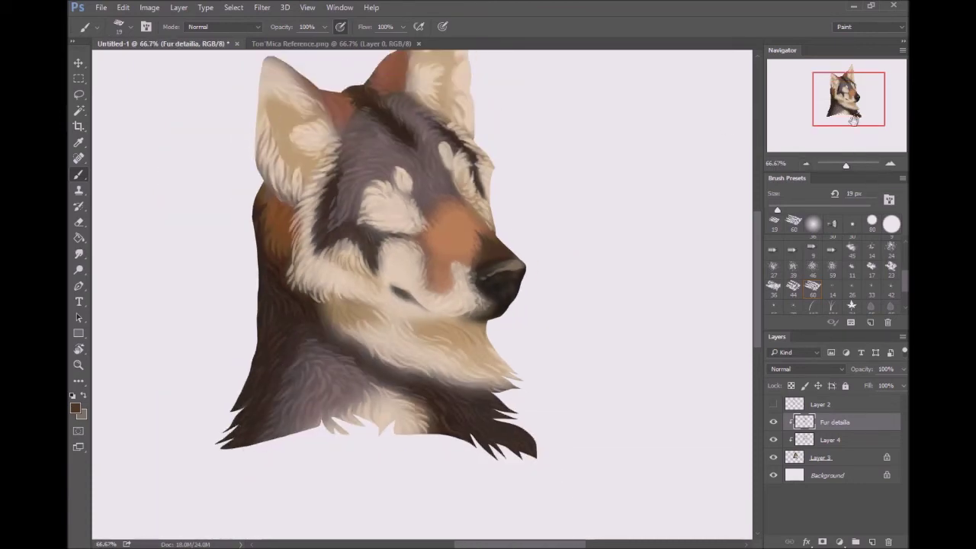
pyautogui.hotkey('ctrl', '+')
# Set light cream #f0dbba as the painting colour
pyautogui.keyDown('alt'); pyautogui.click(463, 268); pyautogui.keyUp('alt')
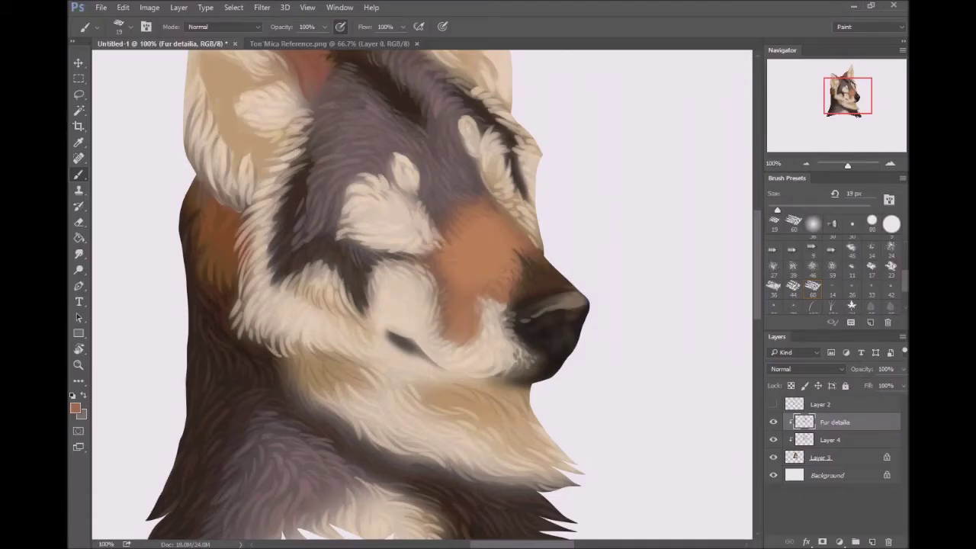
pyautogui.moveTo(571, 213)
pyautogui.mouseDown()
pyautogui.moveTo(511, 305)
pyautogui.moveTo(633, 328)
pyautogui.mouseUp()
pyautogui.keyDown('alt'); pyautogui.click(343, 297); pyautogui.keyUp('alt')
pyautogui.click(75, 408)
pyautogui.click(784, 157)
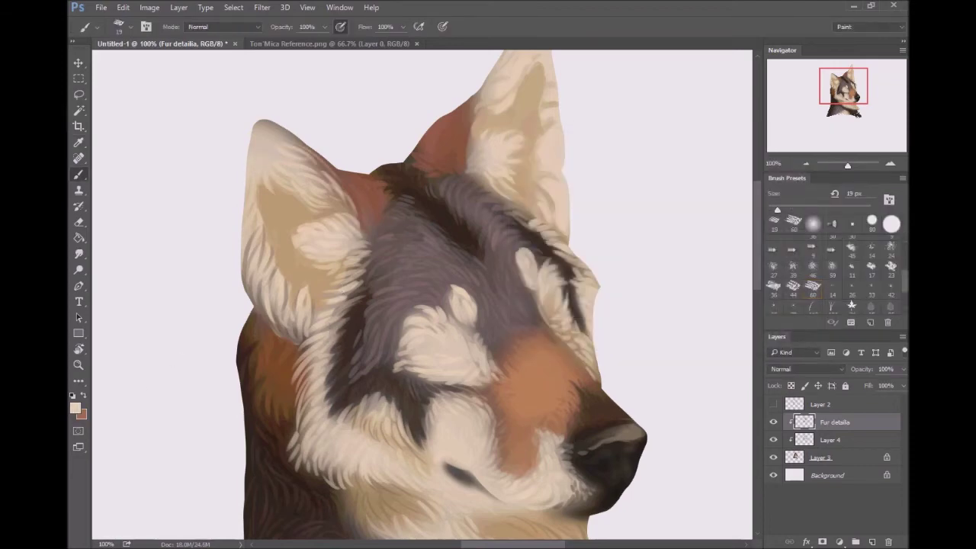
# Brush fur strokes inside the right ear and along its edge to the head top
pyautogui.moveTo(209, 548); pyautogui.dragTo(194, 404)
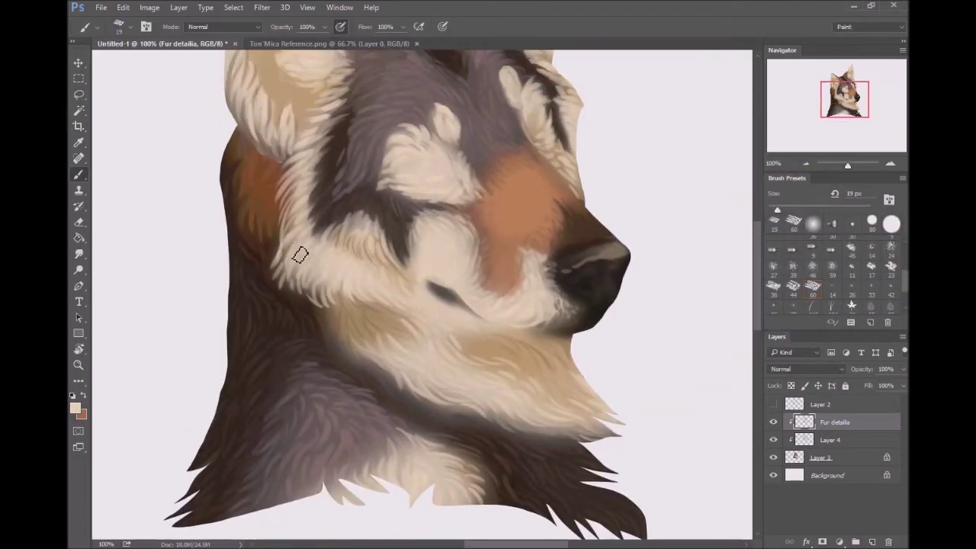
pyautogui.moveTo(325, 185); pyautogui.dragTo(332, 394)
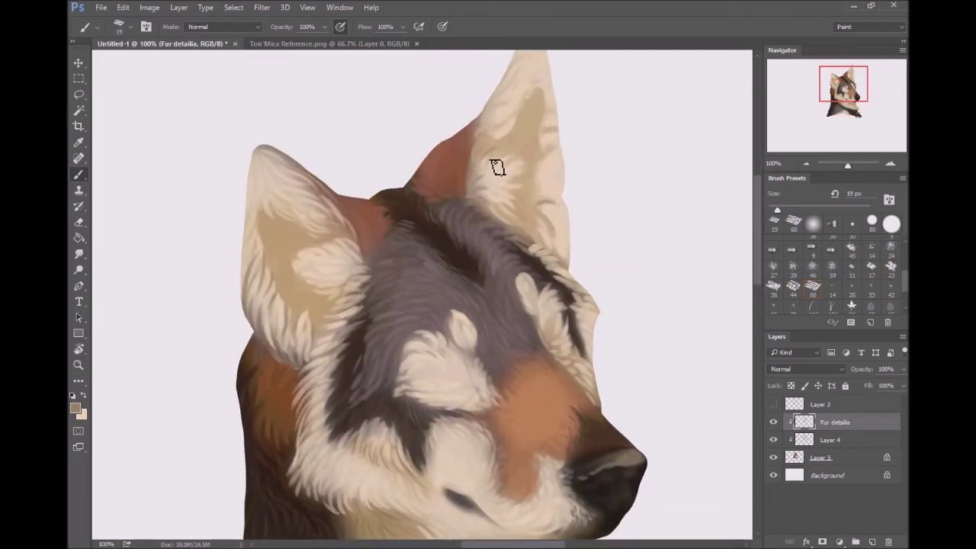
pyautogui.moveTo(499, 145); pyautogui.dragTo(488, 104)
pyautogui.moveTo(542, 211); pyautogui.dragTo(574, 276)
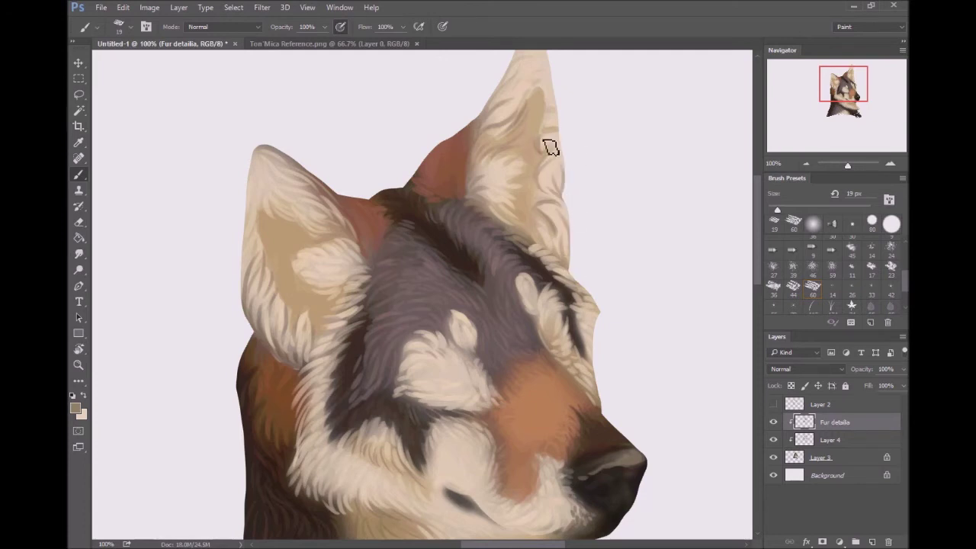
pyautogui.hotkey('ctrl', '-')
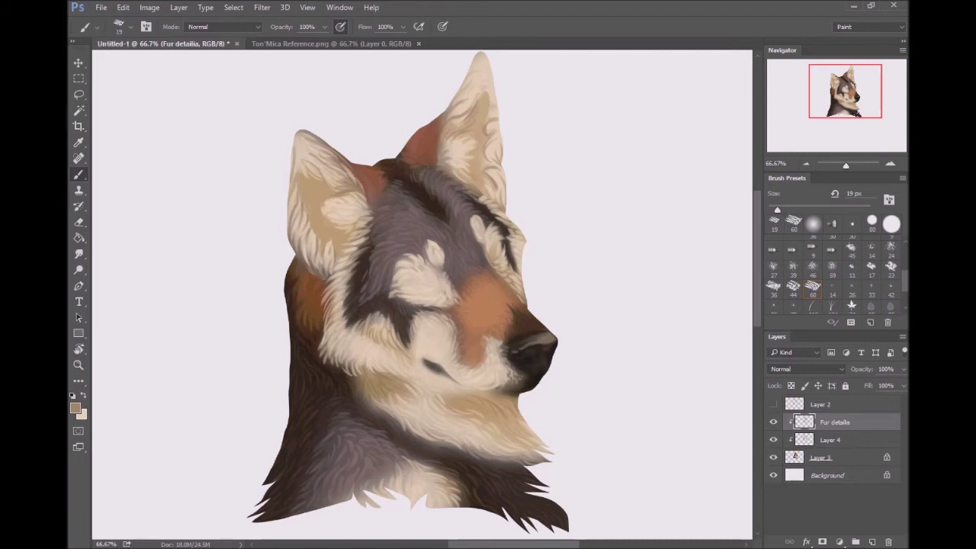
# Sample light beige and paint light fur strokes into the left ear
pyautogui.keyDown('alt'); pyautogui.click(327, 206); pyautogui.keyUp('alt')
pyautogui.moveTo(327, 207); pyautogui.dragTo(350, 237)
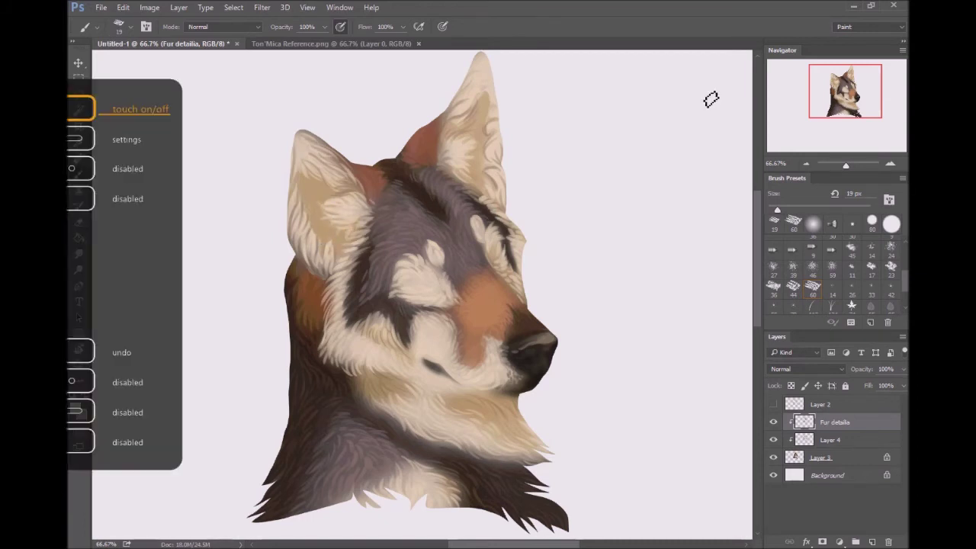
pyautogui.hotkey('ctrl', '+')
# Set the paint colour to a reddish brown
pyautogui.click(74, 408)
pyautogui.click(792, 157)
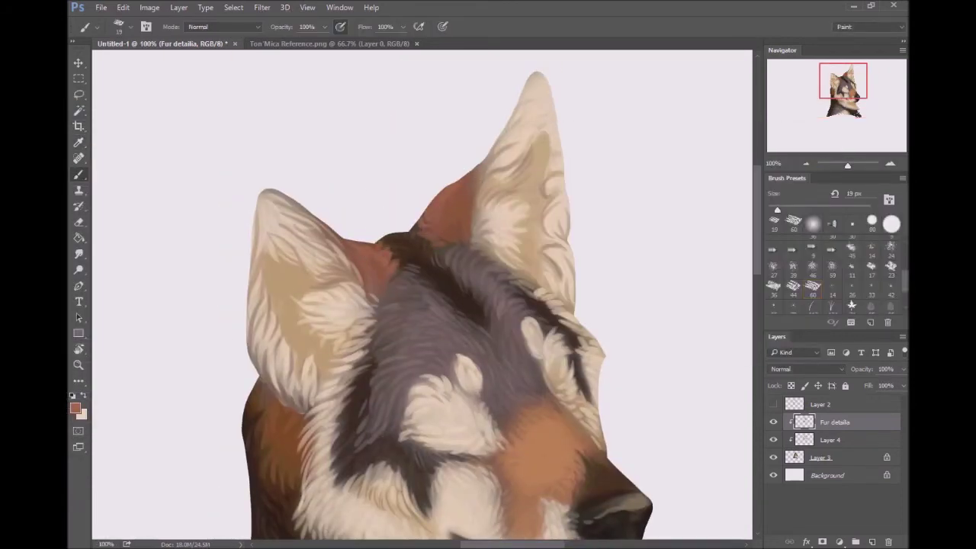
pyautogui.click(75, 408)
pyautogui.click(775, 157)
pyautogui.click(75, 409)
pyautogui.click(788, 159)
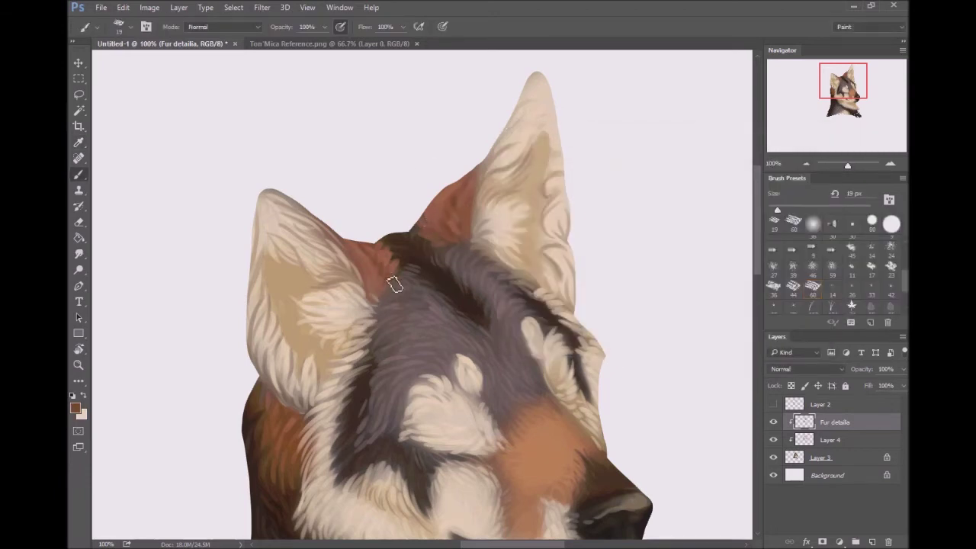
pyautogui.hotkey('ctrl', '-')
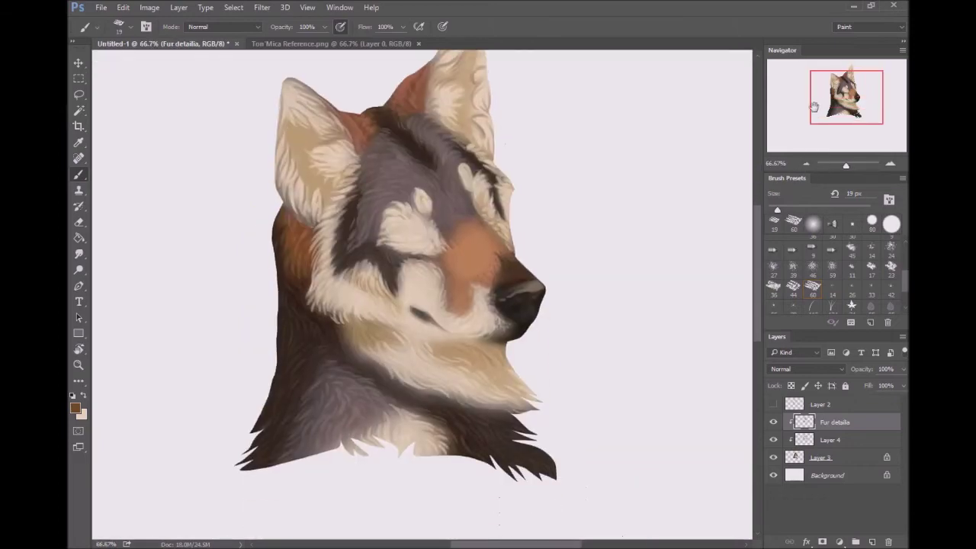
pyautogui.hotkey('ctrl', '+')
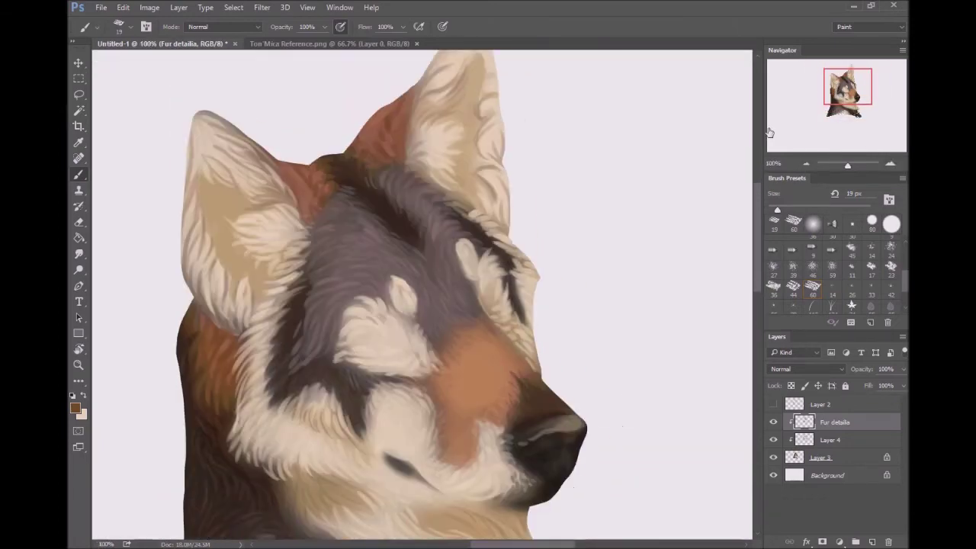
pyautogui.click(75, 407)
pyautogui.press('Return')
# Paint a reddish edge along the left ear tip
pyautogui.moveTo(404, 114); pyautogui.dragTo(398, 240)
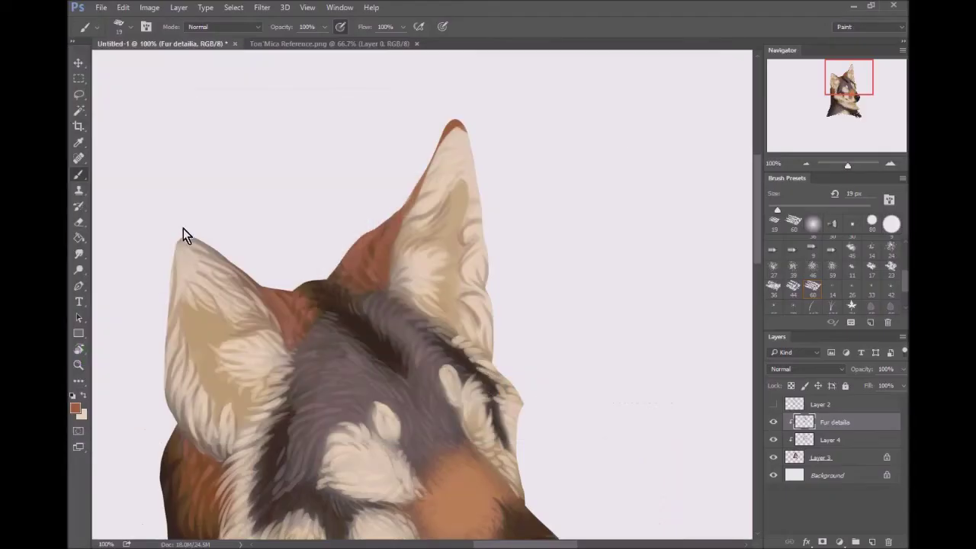
pyautogui.moveTo(180, 241); pyautogui.dragTo(236, 268)
pyautogui.moveTo(846, 165)
pyautogui.mouseDown()
pyautogui.moveTo(831, 165)
pyautogui.moveTo(877, 164)
pyautogui.mouseUp()
pyautogui.click(75, 408)
# Confirm the orange-tan #c58259 colour and add orange fur texture on the muzzle
pyautogui.press('Return')
pyautogui.moveTo(578, 333)
pyautogui.mouseDown()
pyautogui.moveTo(584, 279)
pyautogui.moveTo(581, 304)
pyautogui.mouseUp()
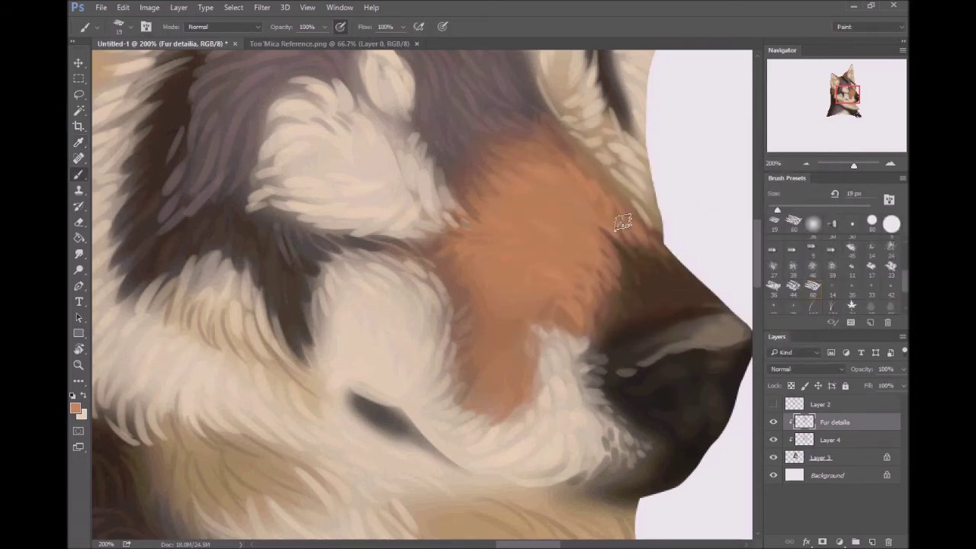
pyautogui.moveTo(622, 219); pyautogui.dragTo(577, 159)
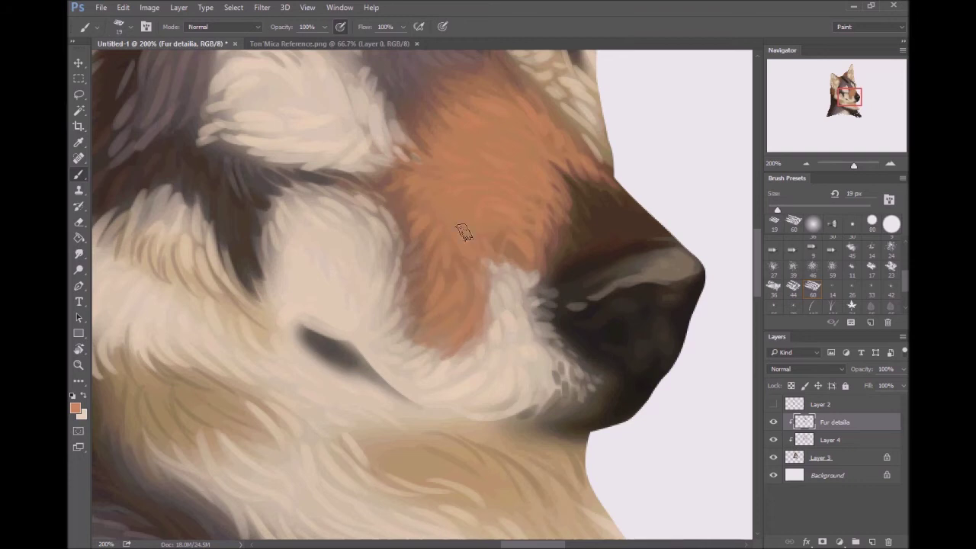
pyautogui.scroll(-4, 489, 263)
pyautogui.scroll(2, 405, 292)
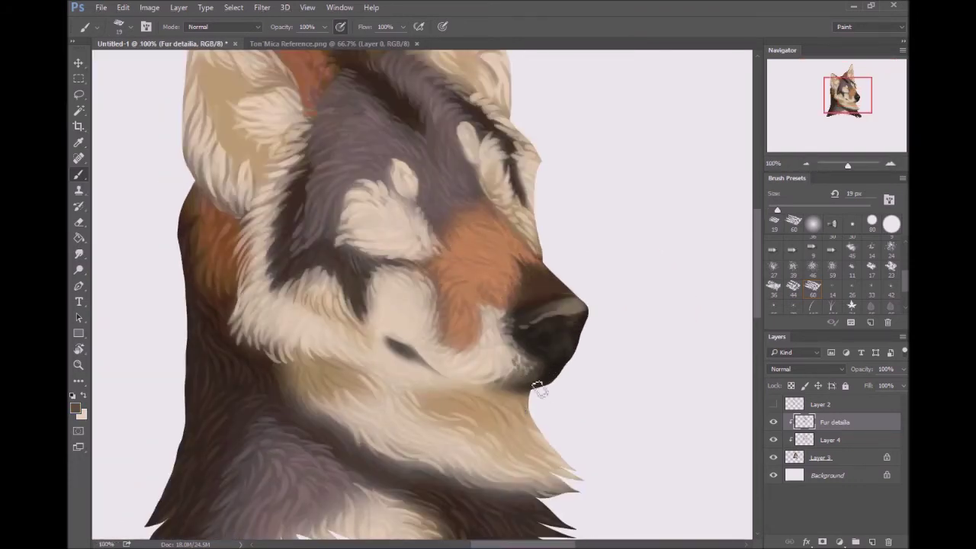
pyautogui.click(890, 163)
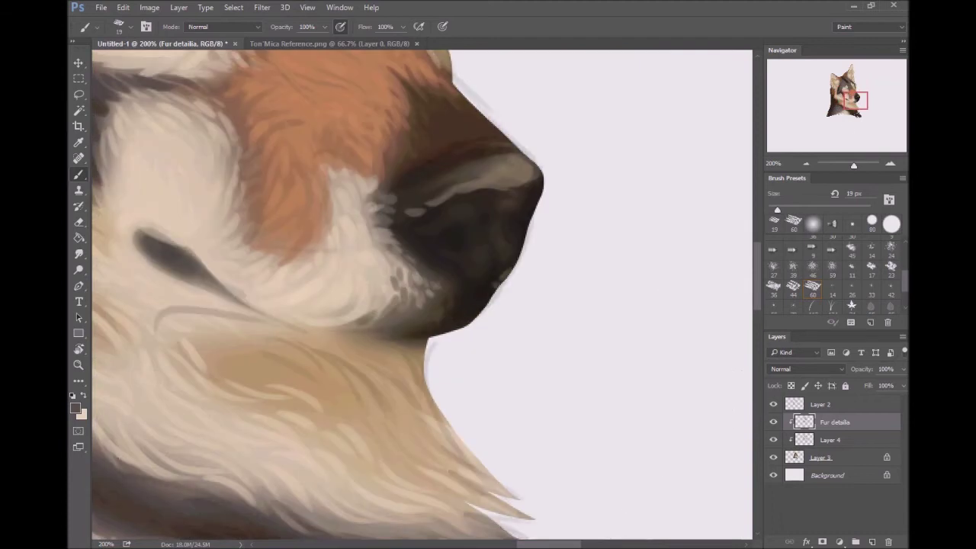
# Hide Layer 2's whisker and eye strokes and paint a dark brown stroke along the eye
pyautogui.click(773, 404)
pyautogui.keyDown('alt'); pyautogui.click(463, 309); pyautogui.keyUp('alt')
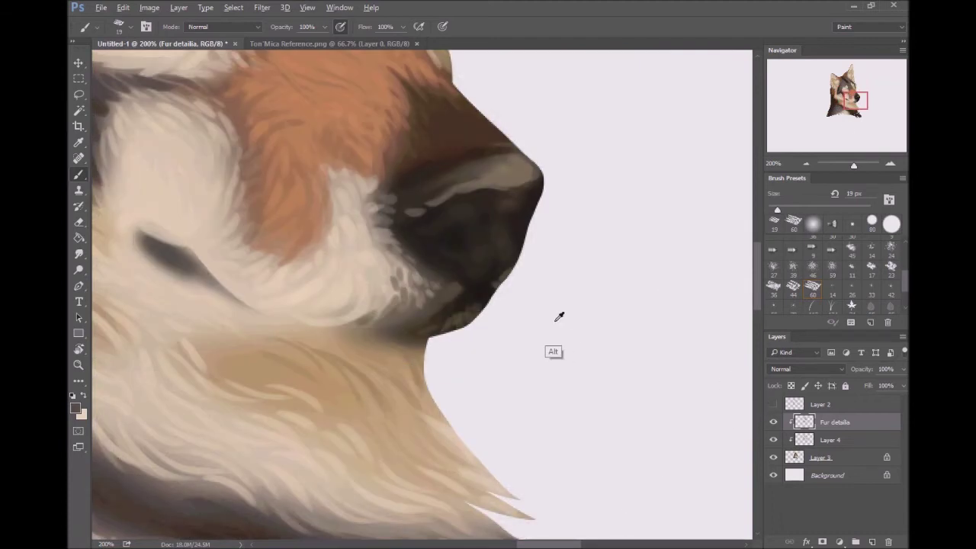
pyautogui.moveTo(144, 233); pyautogui.dragTo(305, 320)
pyautogui.click(806, 163)
pyautogui.moveTo(860, 113)
pyautogui.mouseDown()
pyautogui.moveTo(848, 113)
pyautogui.moveTo(857, 93)
pyautogui.mouseUp()
pyautogui.click(890, 163)
pyautogui.click(890, 163)
pyautogui.click(806, 163)
pyautogui.hotkey('ctrl', '-')
pyautogui.hotkey('ctrl', '+')
# Sample beige and black nose colours, ending back on the Fur detailia layer
pyautogui.keyDown('alt'); pyautogui.click(376, 371); pyautogui.keyUp('alt')
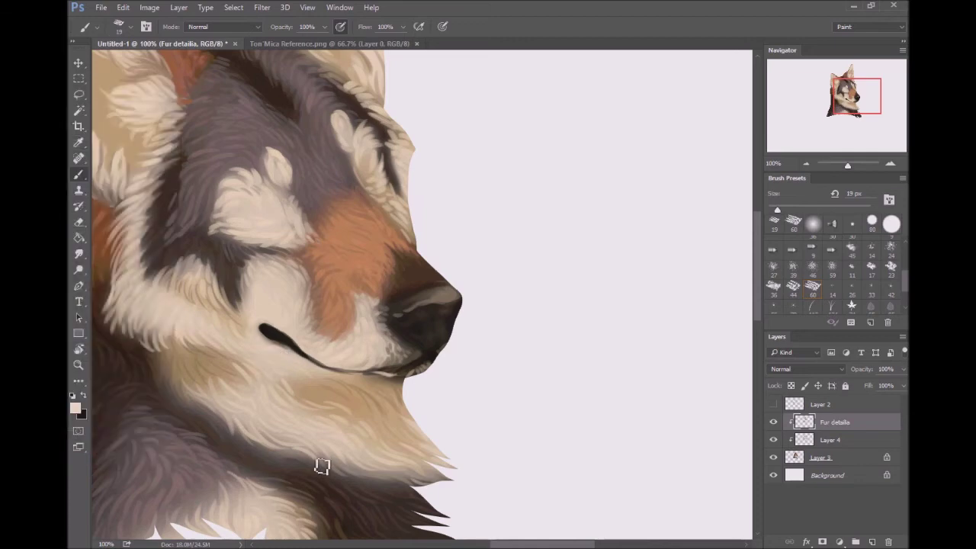
pyautogui.hotkey('ctrl', '+')
pyautogui.keyDown('alt'); pyautogui.click(442, 374); pyautogui.keyUp('alt')
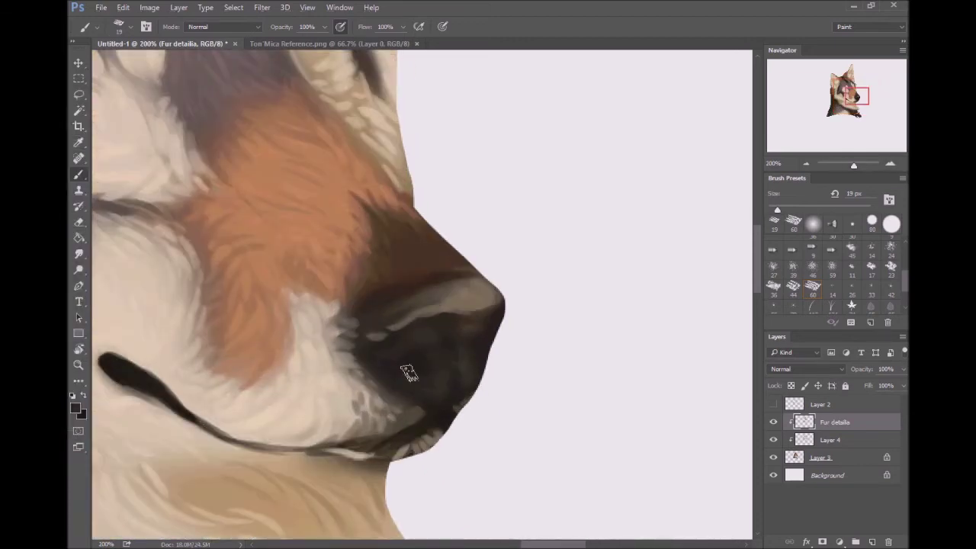
pyautogui.hotkey('alt', '[')
pyautogui.hotkey('alt', '[')
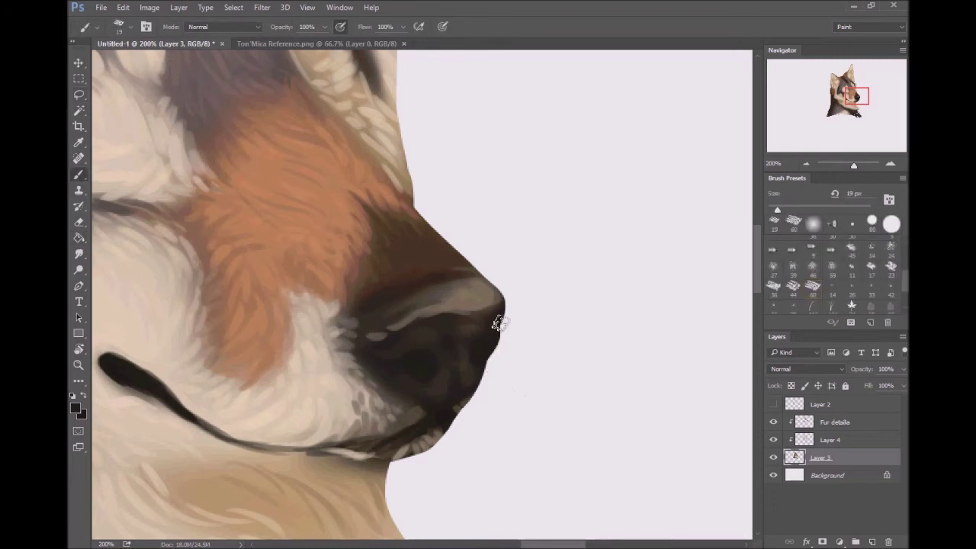
pyautogui.hotkey('alt', ']')
pyautogui.hotkey('alt', ']')
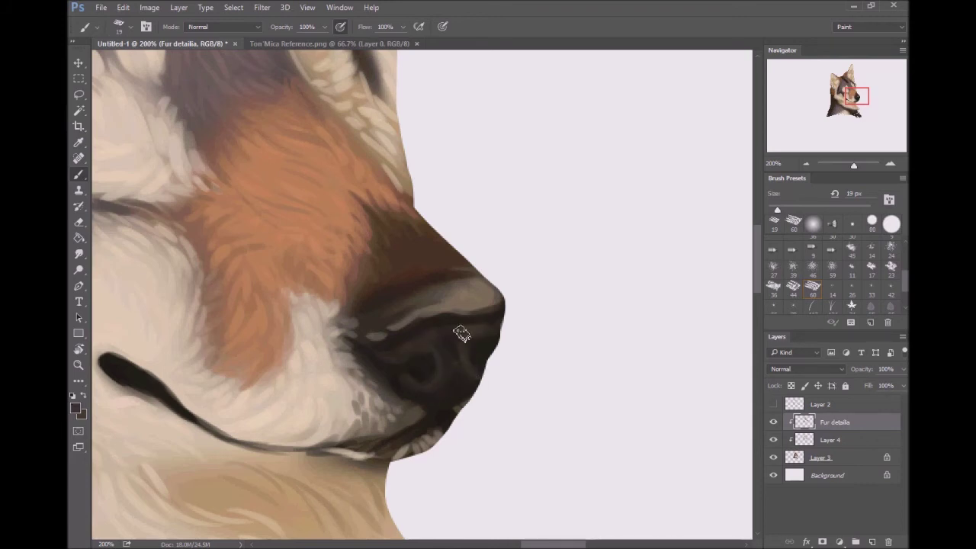
# Paint lighter brown rims around the nostril and darken its inside
pyautogui.keyDown('alt'); pyautogui.click(446, 378); pyautogui.keyUp('alt')
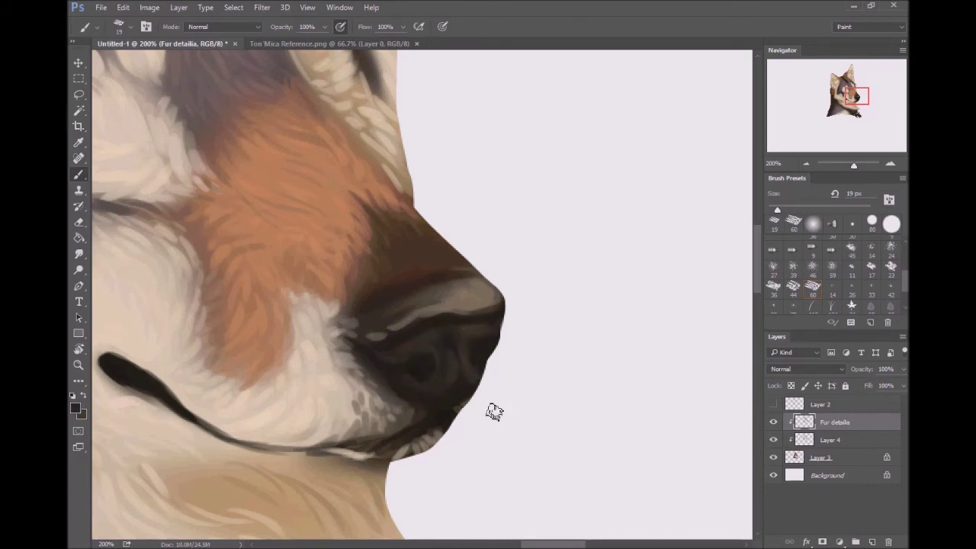
pyautogui.moveTo(450, 358); pyautogui.dragTo(484, 336)
pyautogui.keyDown('alt'); pyautogui.click(421, 368); pyautogui.keyUp('alt')
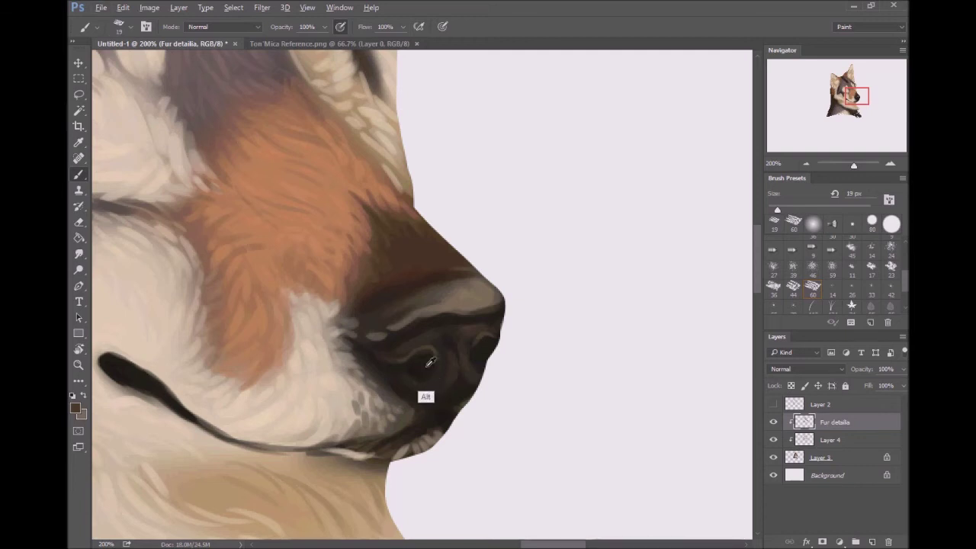
pyautogui.moveTo(464, 409); pyautogui.dragTo(425, 374)
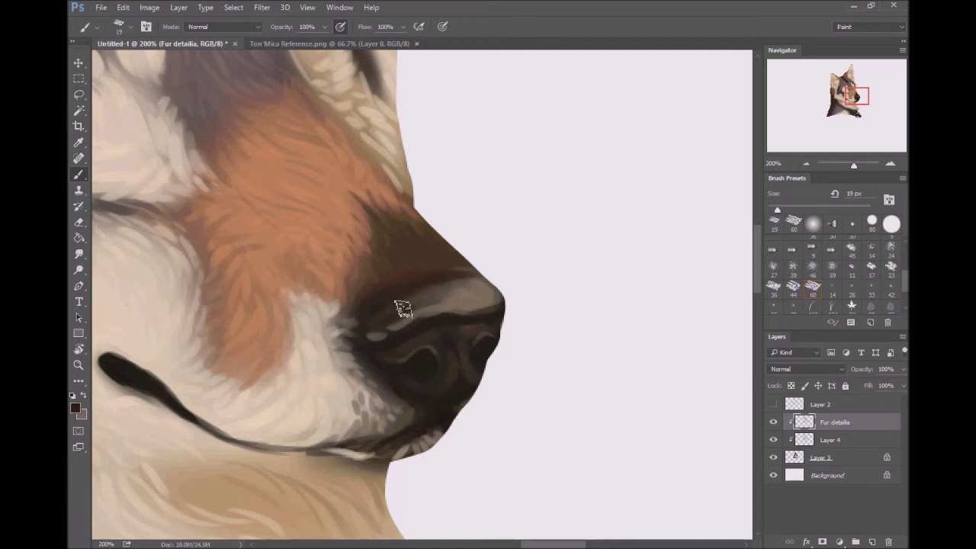
# Lighten and smooth the highlight across the top of the nose
pyautogui.click(831, 164)
pyautogui.scroll(3, 414, 284)
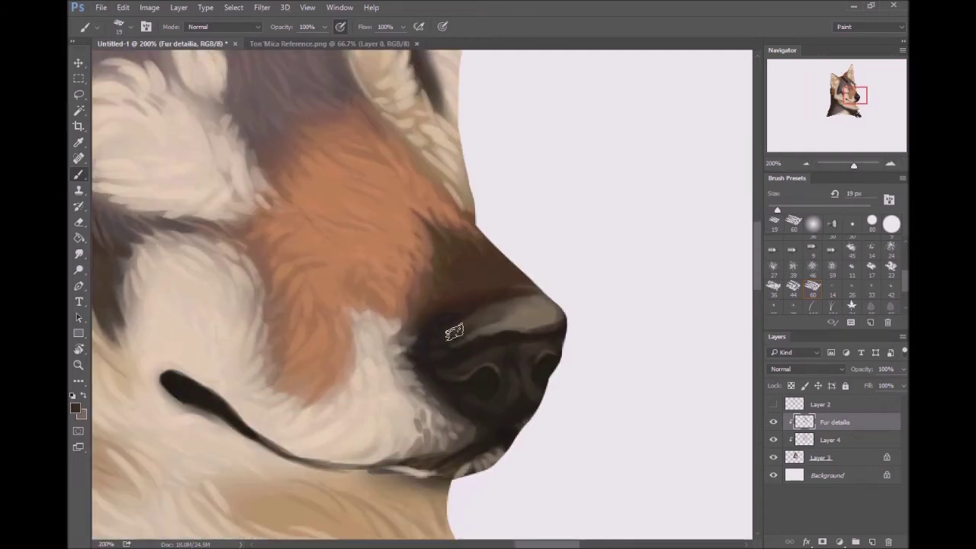
pyautogui.moveTo(465, 336); pyautogui.dragTo(503, 313)
pyautogui.keyDown('alt'); pyautogui.click(526, 301); pyautogui.keyUp('alt')
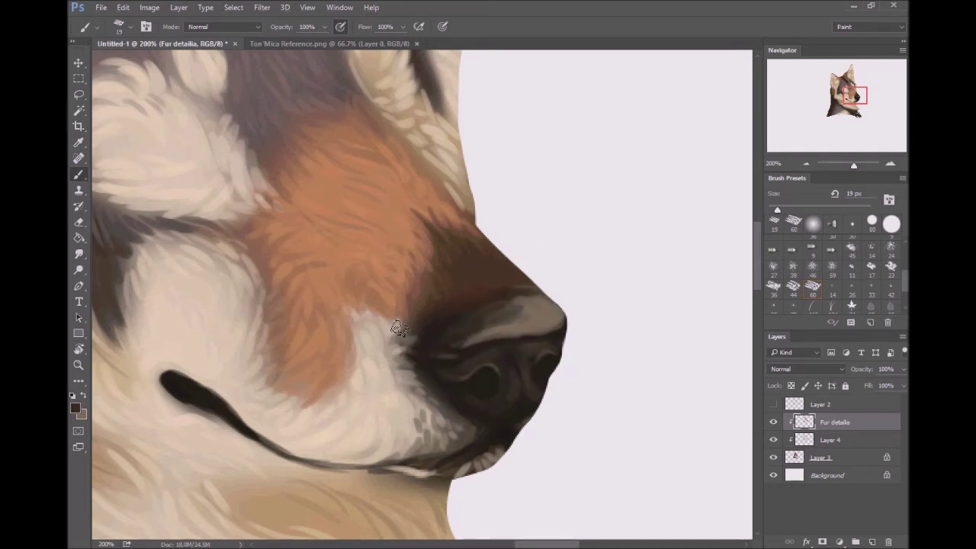
pyautogui.hotkey('ctrl', '-')
pyautogui.hotkey('ctrl', '-')
pyautogui.hotkey('ctrl', '-')
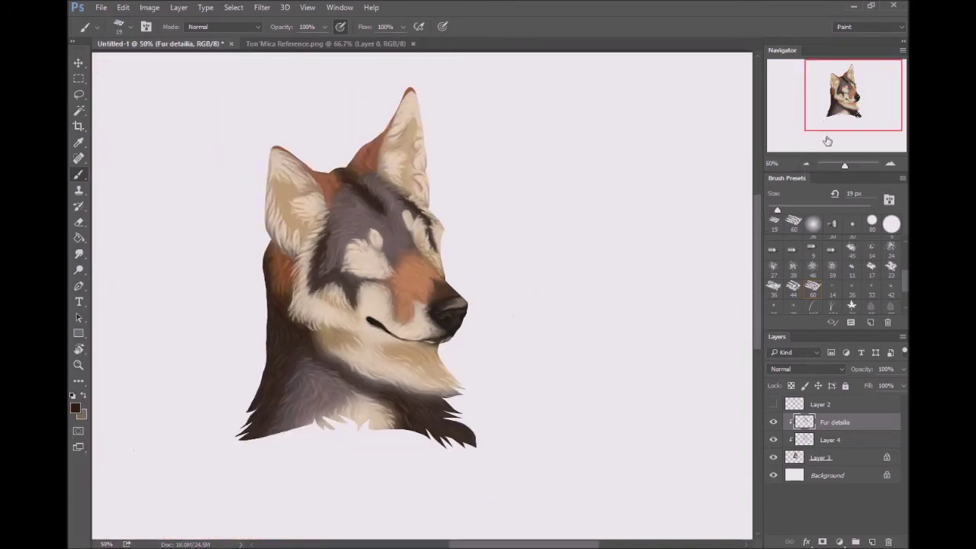
# Brush light strokes along the nose's upper rim and above the left nostril
pyautogui.click(891, 163)
pyautogui.click(890, 163)
pyautogui.click(890, 163)
pyautogui.click(890, 163)
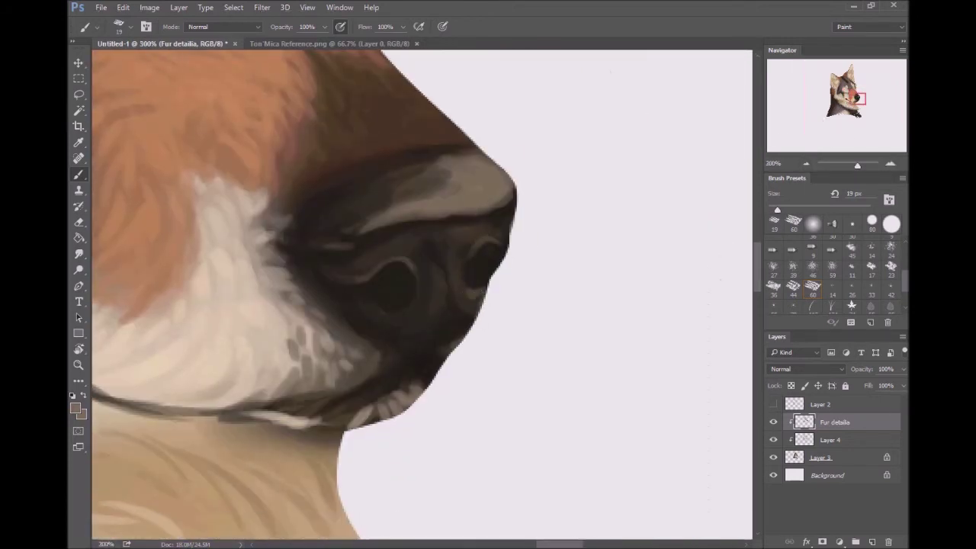
pyautogui.moveTo(466, 227); pyautogui.dragTo(509, 222)
pyautogui.moveTo(364, 256); pyautogui.dragTo(410, 235)
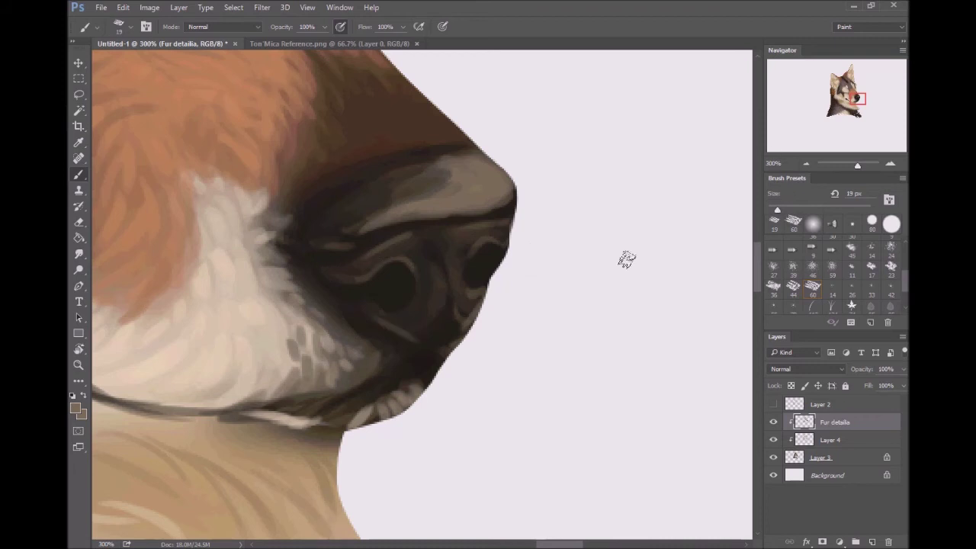
pyautogui.click(805, 163)
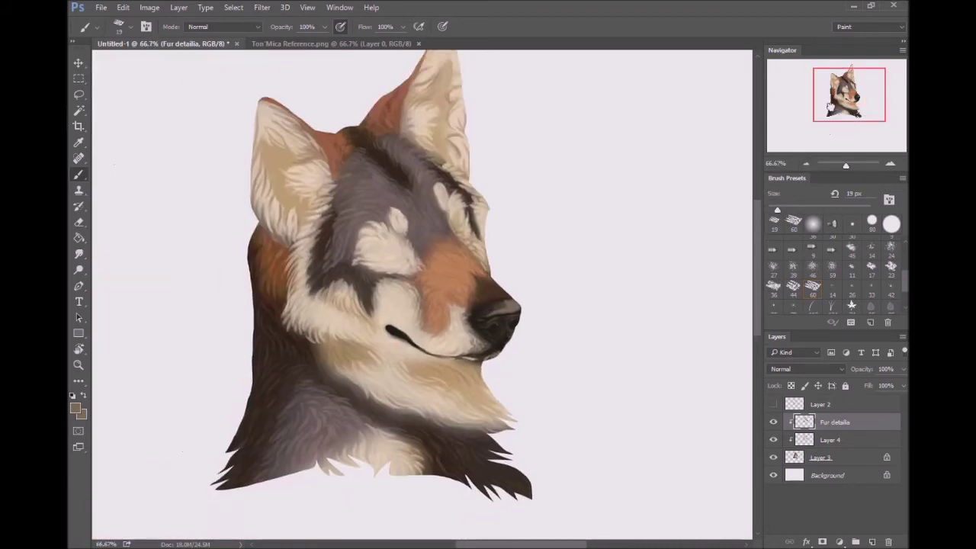
pyautogui.moveTo(781, 114); pyautogui.dragTo(773, 116)
pyautogui.hotkey('ctrl', '+')
# Pick a new paint colour and add Layer 5 clipped above Fur detailia
pyautogui.keyDown('alt'); pyautogui.click(458, 288); pyautogui.keyUp('alt')
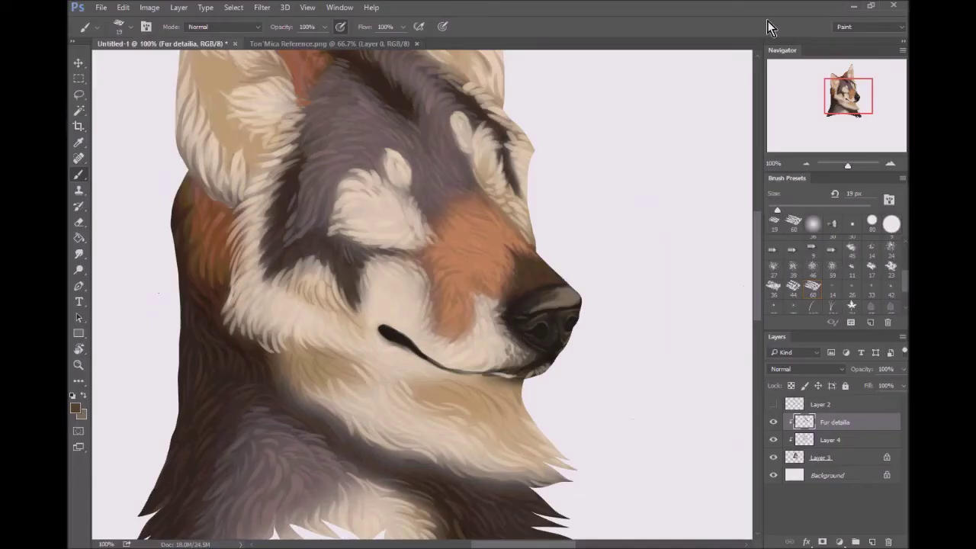
pyautogui.moveTo(833, 100)
pyautogui.mouseDown()
pyautogui.moveTo(830, 84)
pyautogui.moveTo(830, 99)
pyautogui.mouseUp()
pyautogui.hotkey('ctrl', 'shift', 'alt', 'n')
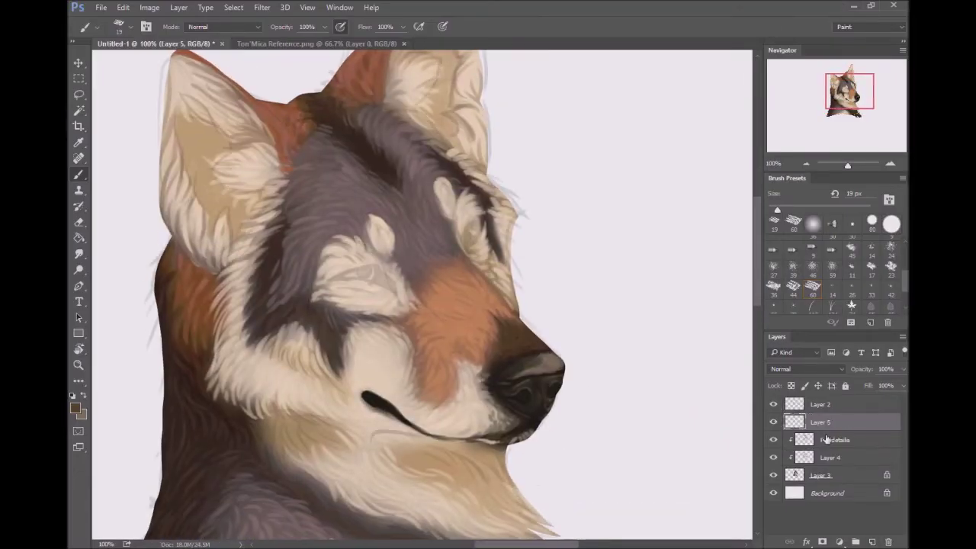
pyautogui.hotkey('ctrl', '+')
pyautogui.hotkey('ctrl', '+')
pyautogui.moveTo(545, 189); pyautogui.dragTo(370, 272)
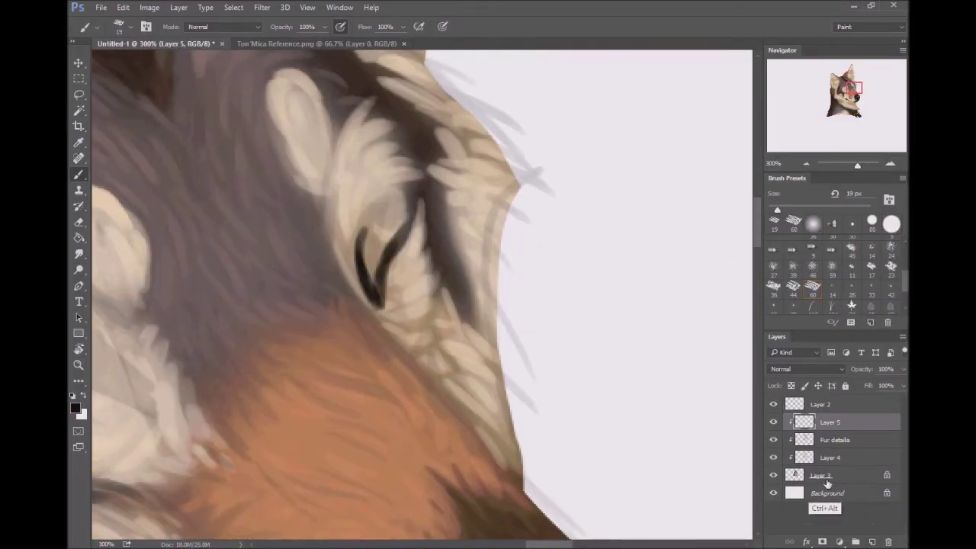
# Lasso-select the eye shapes and fill them with orange and black
pyautogui.press('l')
pyautogui.moveTo(424, 187); pyautogui.dragTo(392, 319)
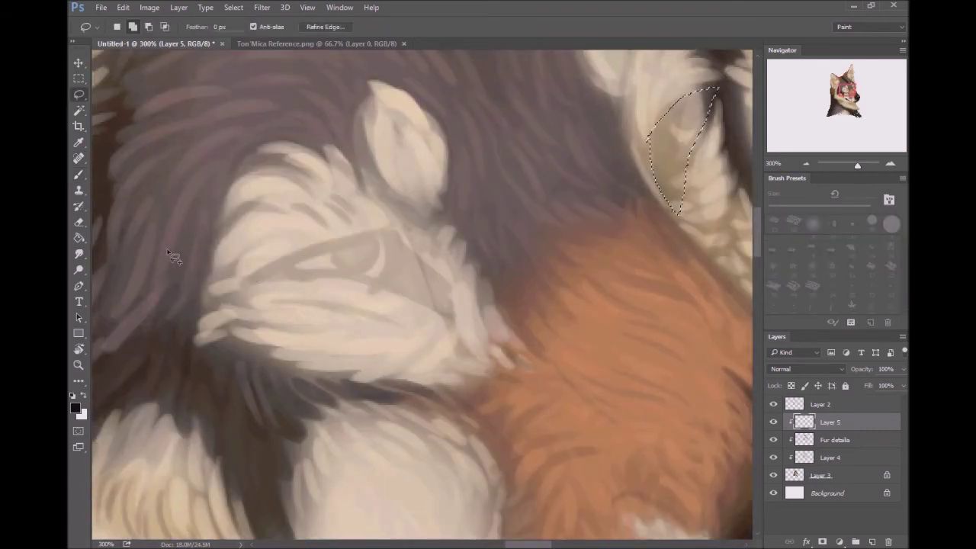
pyautogui.moveTo(256, 278)
pyautogui.mouseDown()
pyautogui.moveTo(368, 282)
pyautogui.moveTo(357, 253)
pyautogui.mouseUp()
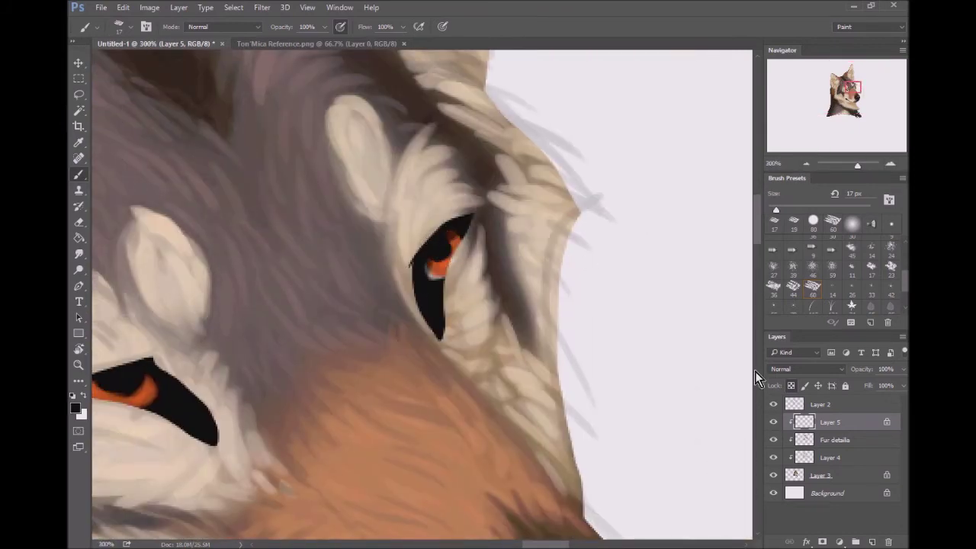
pyautogui.press('l')
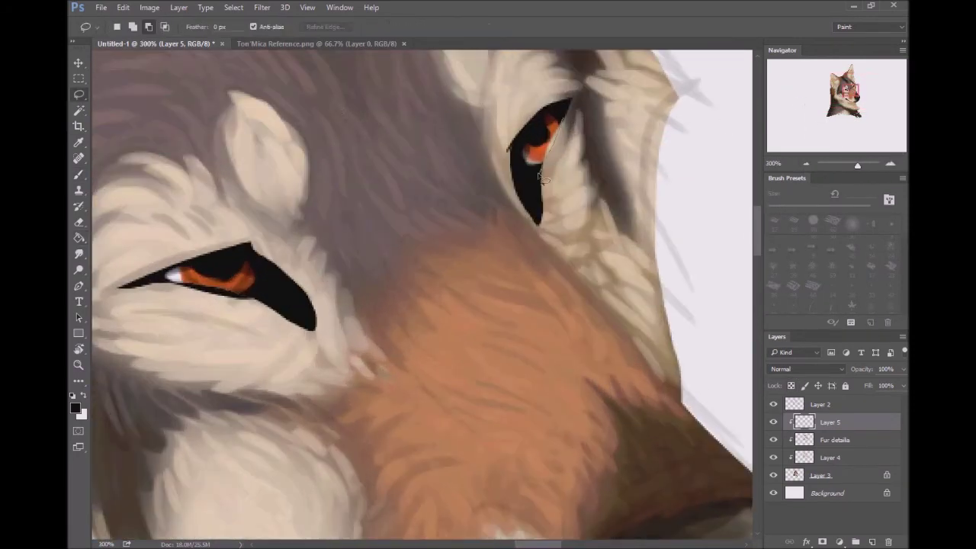
pyautogui.press('b')
# Paint black into the right iris and dark outline strokes on the left eye
pyautogui.moveTo(521, 156)
pyautogui.mouseDown()
pyautogui.moveTo(557, 131)
pyautogui.moveTo(540, 218)
pyautogui.moveTo(551, 171)
pyautogui.mouseUp()
pyautogui.moveTo(172, 276); pyautogui.dragTo(255, 300)
pyautogui.click(806, 163)
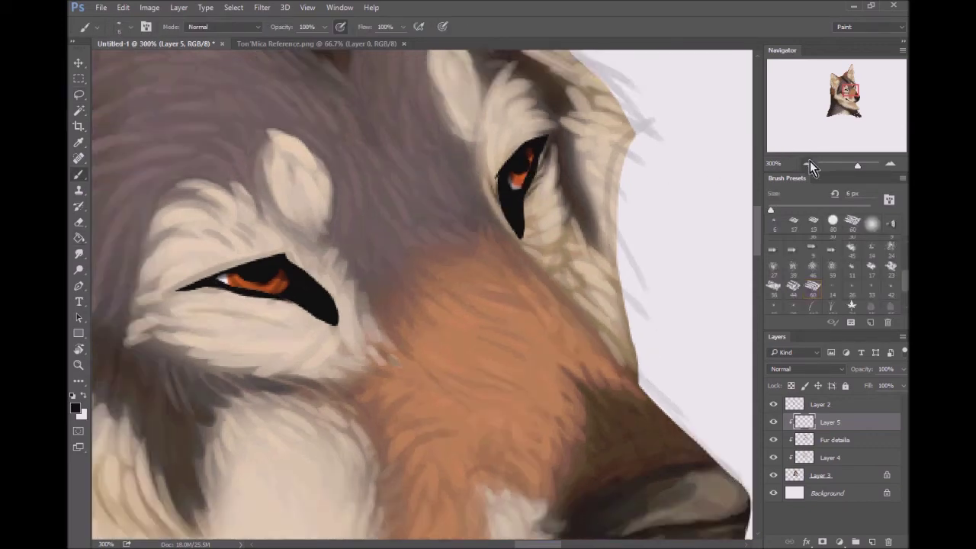
pyautogui.hotkey('ctrl', '+')
pyautogui.hotkey('ctrl', '+')
# Add small white and grey highlights to both eyes
pyautogui.press('x')
pyautogui.moveTo(538, 186); pyautogui.dragTo(544, 209)
pyautogui.keyDown('alt'); pyautogui.click(520, 221); pyautogui.keyUp('alt')
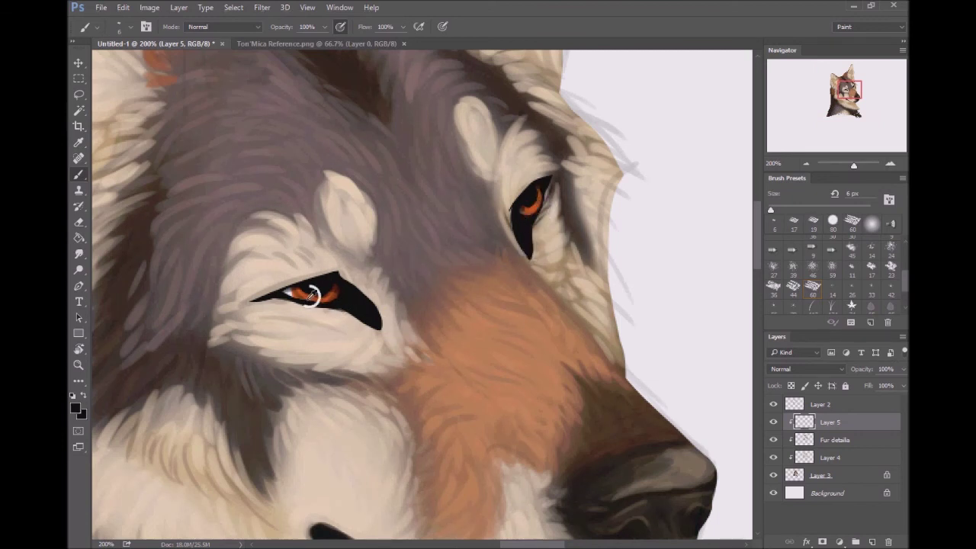
pyautogui.moveTo(341, 295); pyautogui.dragTo(370, 311)
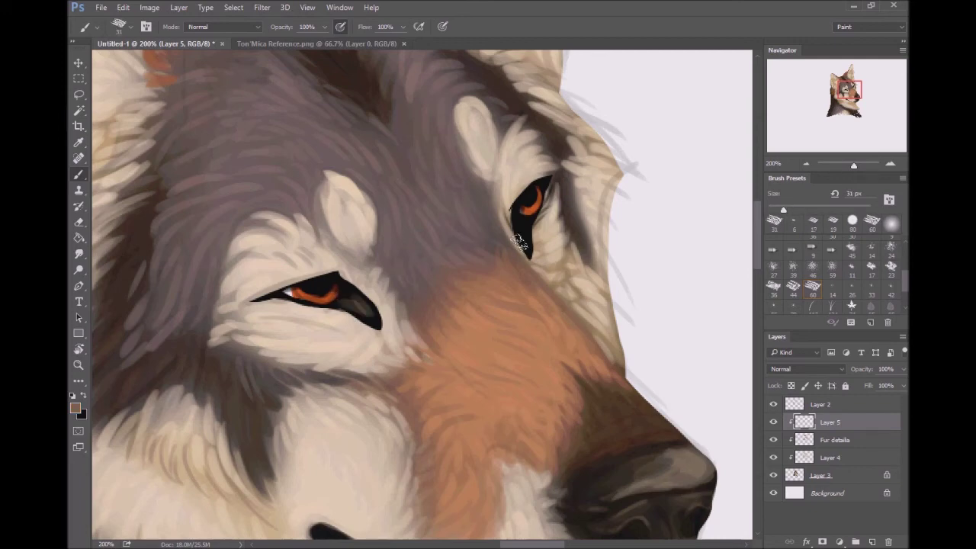
pyautogui.doubleClick(806, 163)
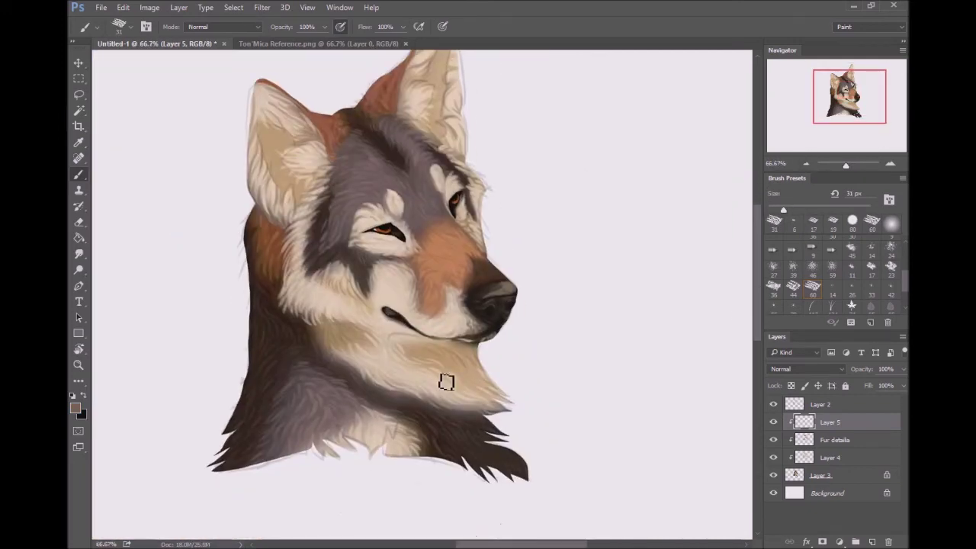
# Lower the tan Multiply tones to 58% fill and choose a soft round brush
pyautogui.moveTo(446, 382); pyautogui.dragTo(418, 443)
pyautogui.hotkey('ctrl', '-')
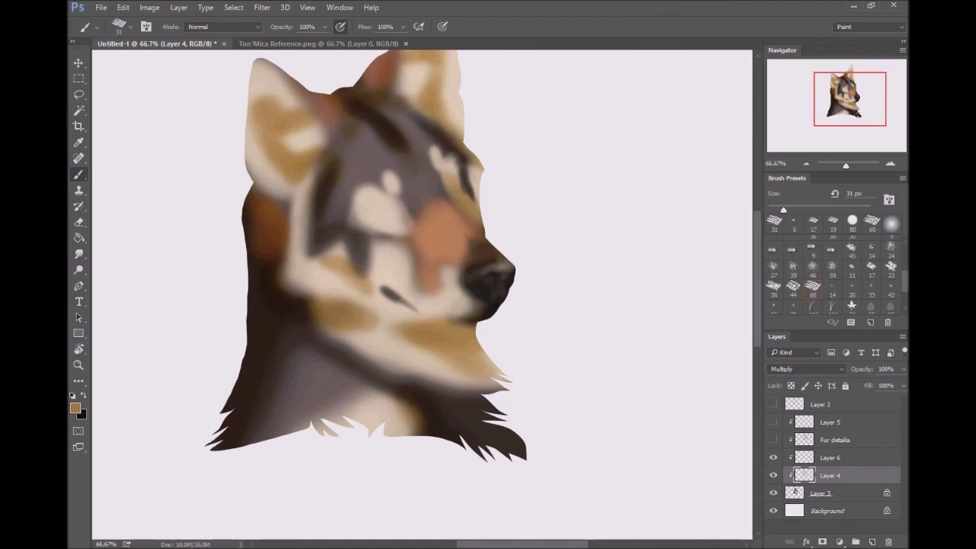
pyautogui.moveTo(884, 404); pyautogui.dragTo(880, 410)
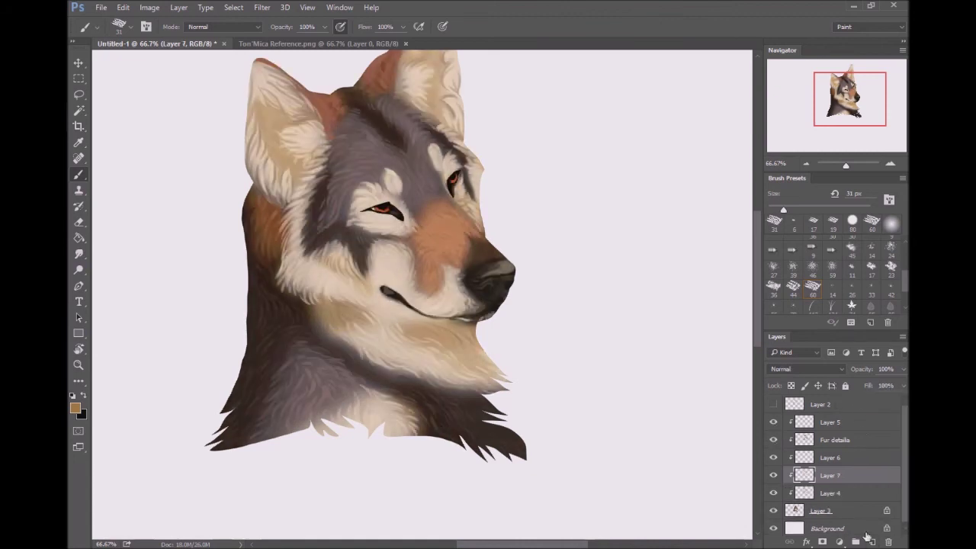
pyautogui.click(892, 223)
# Move Layer 7 just below Layer 5 and set it to Multiply blending
pyautogui.hotkey('ctrl', '+')
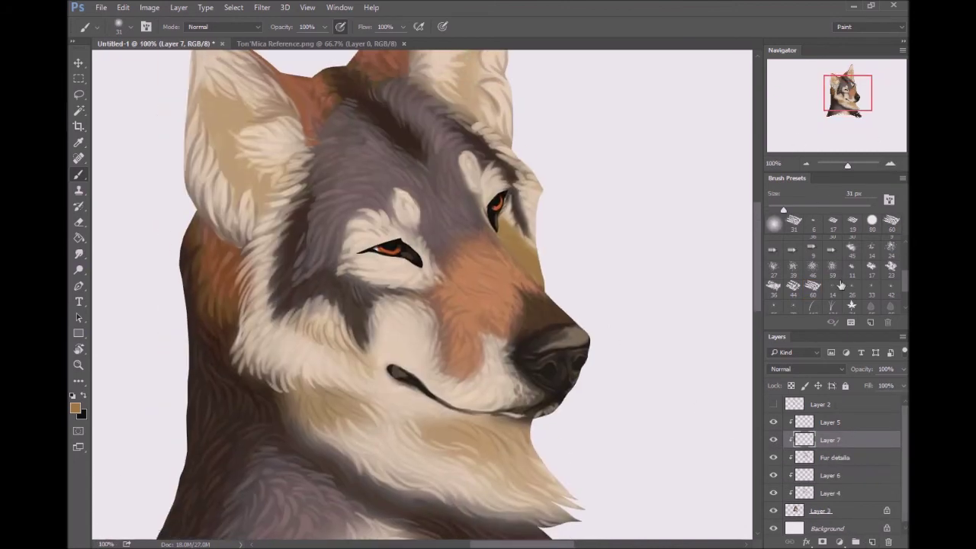
pyautogui.moveTo(848, 479); pyautogui.dragTo(839, 441)
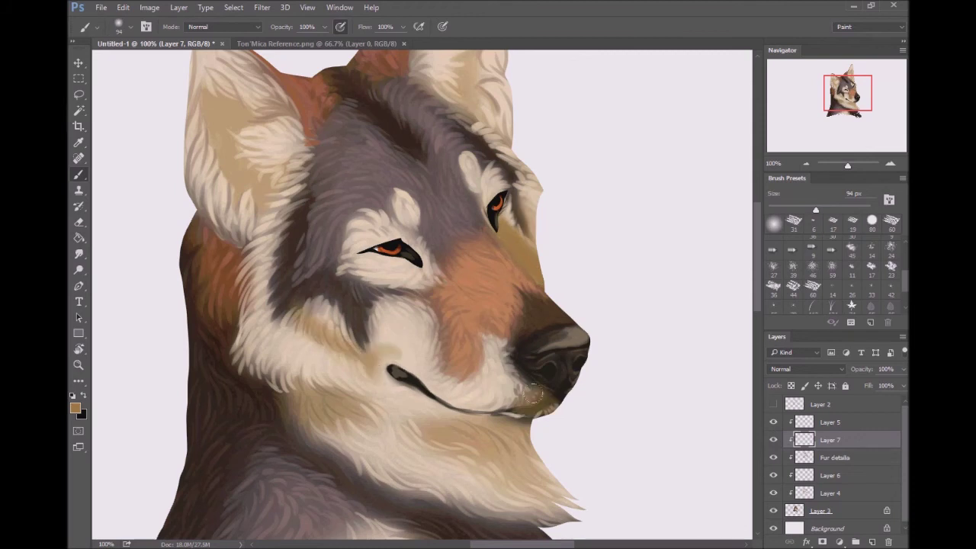
pyautogui.click(806, 369)
pyautogui.click(785, 163)
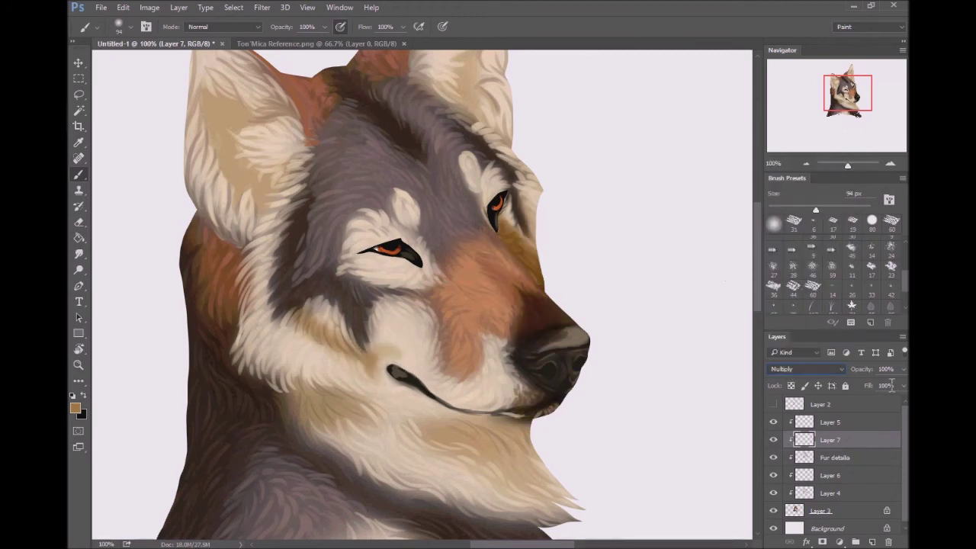
pyautogui.click(807, 164)
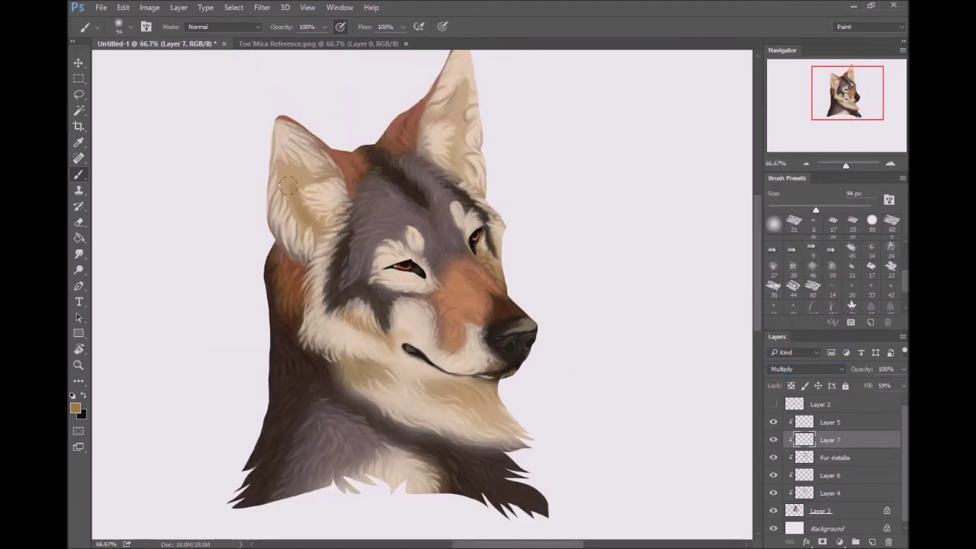
# Brush darker fur shadows into both ears, across muzzle, chest and neck, and between the ears
pyautogui.moveTo(459, 96); pyautogui.dragTo(448, 162)
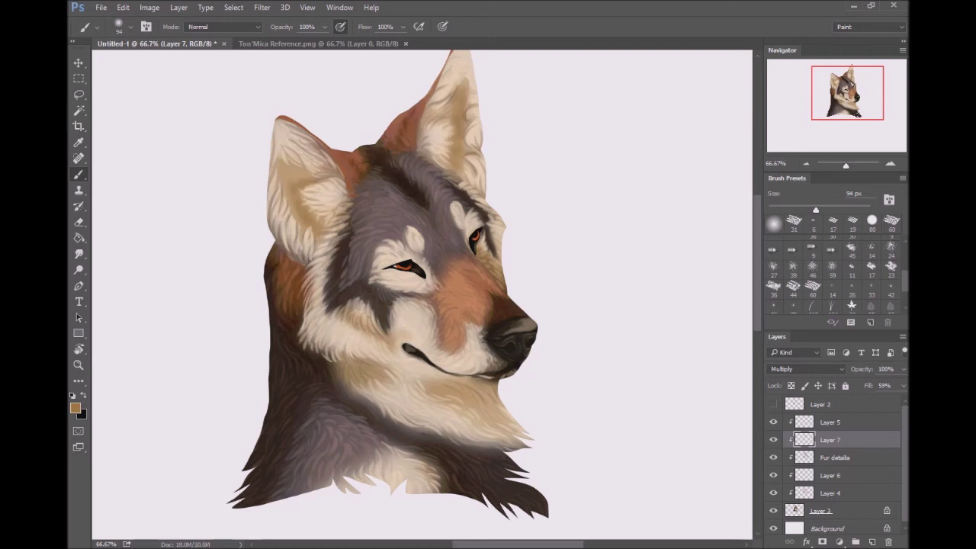
pyautogui.moveTo(313, 359); pyautogui.dragTo(491, 389)
pyautogui.moveTo(412, 385); pyautogui.dragTo(469, 372)
pyautogui.moveTo(401, 454); pyautogui.dragTo(445, 478)
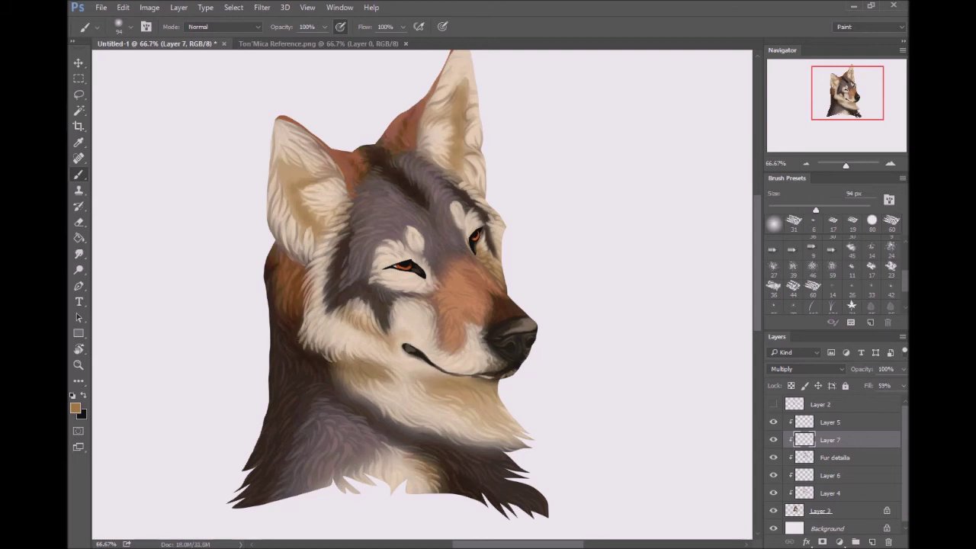
pyautogui.moveTo(296, 229); pyautogui.dragTo(320, 152)
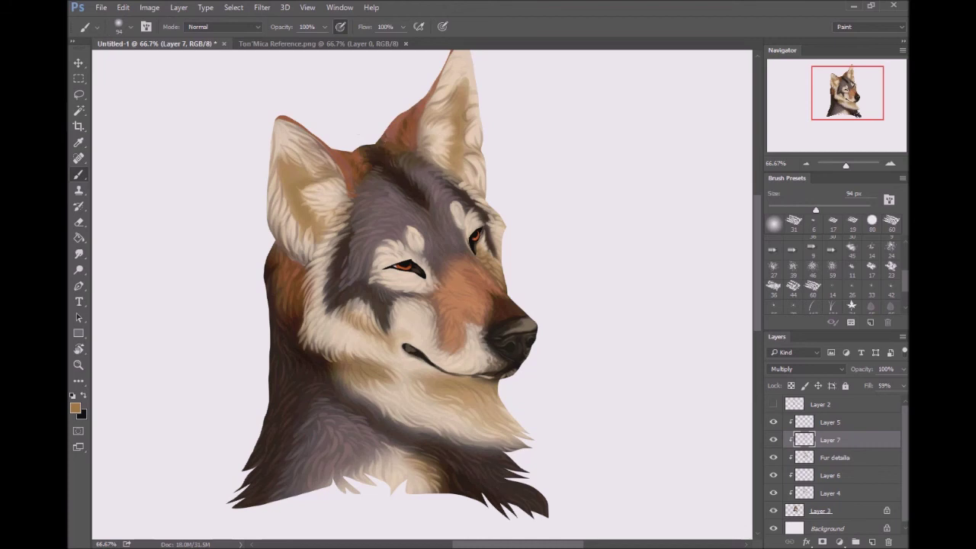
pyautogui.hotkey('ctrl', '-')
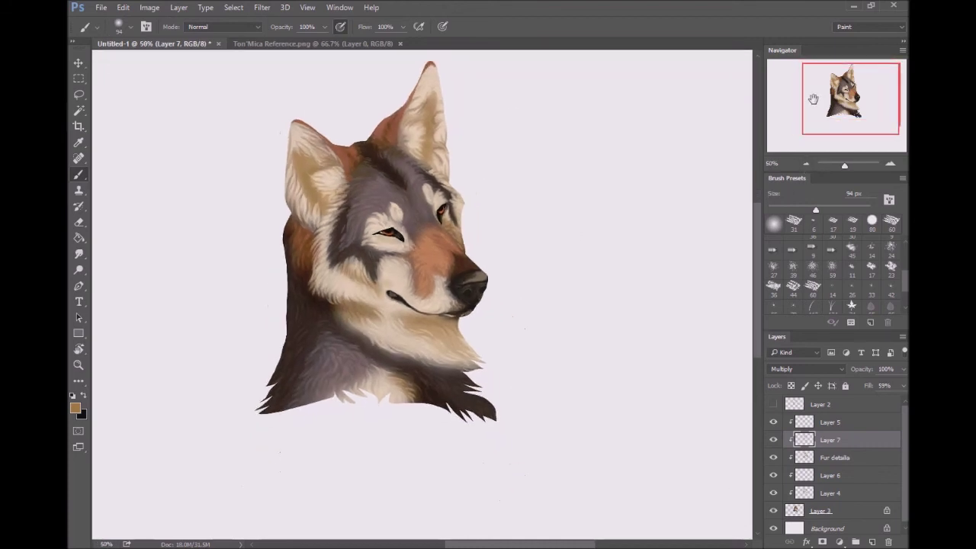
pyautogui.moveTo(447, 233); pyautogui.dragTo(412, 160)
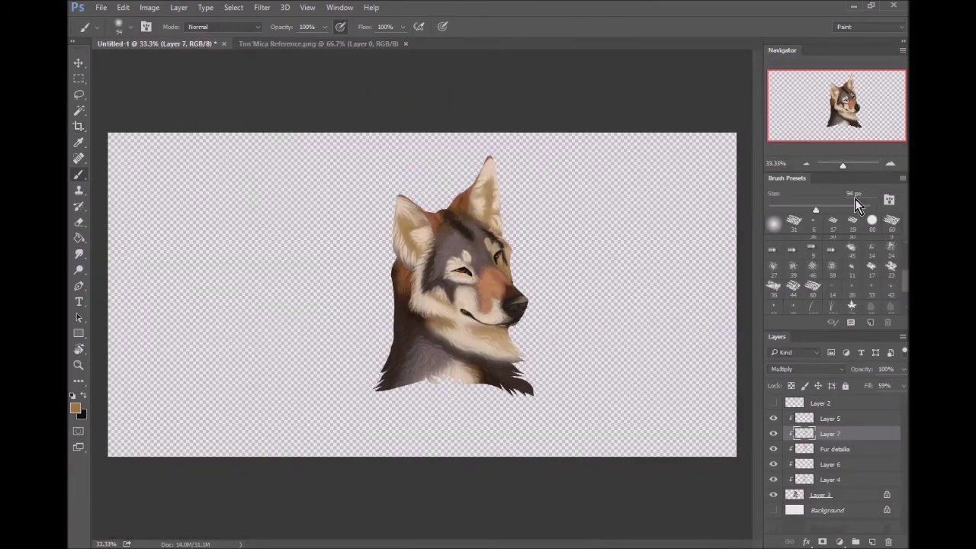
# Group the selected painting layers into a group named Original
pyautogui.hotkey('ctrl', 'alt', 'a')
pyautogui.click(178, 7)
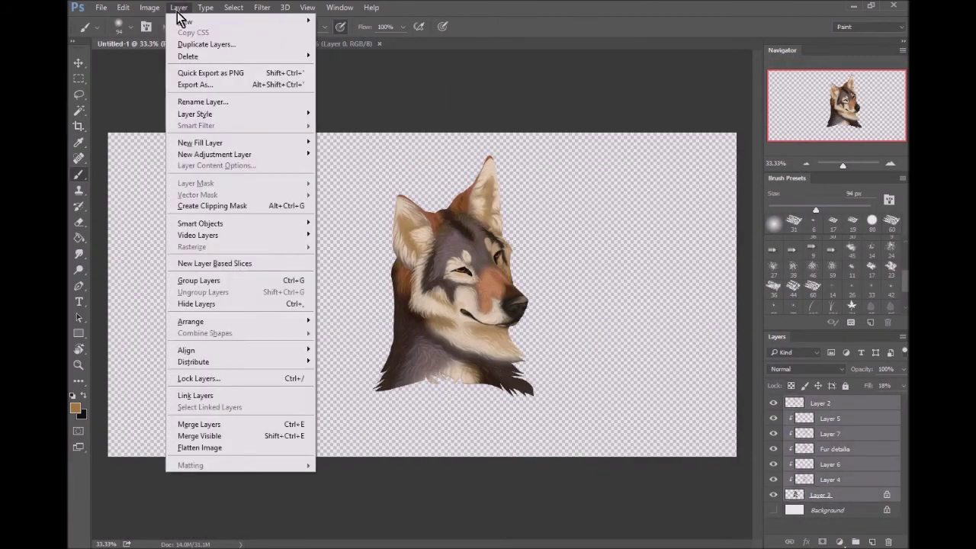
pyautogui.click(187, 47)
pyautogui.click(583, 192)
pyautogui.hotkey('ctrl', 'g')
pyautogui.press('Return')
# Duplicate the Original group as 'Copy 1'
pyautogui.click(178, 7)
pyautogui.click(202, 46)
pyautogui.click(591, 204)
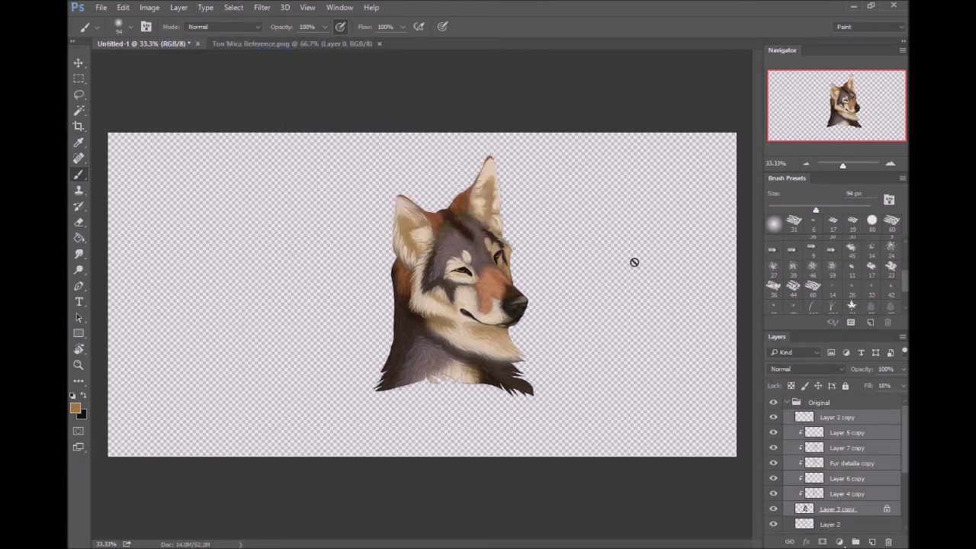
pyautogui.click(819, 401)
pyautogui.click(786, 402)
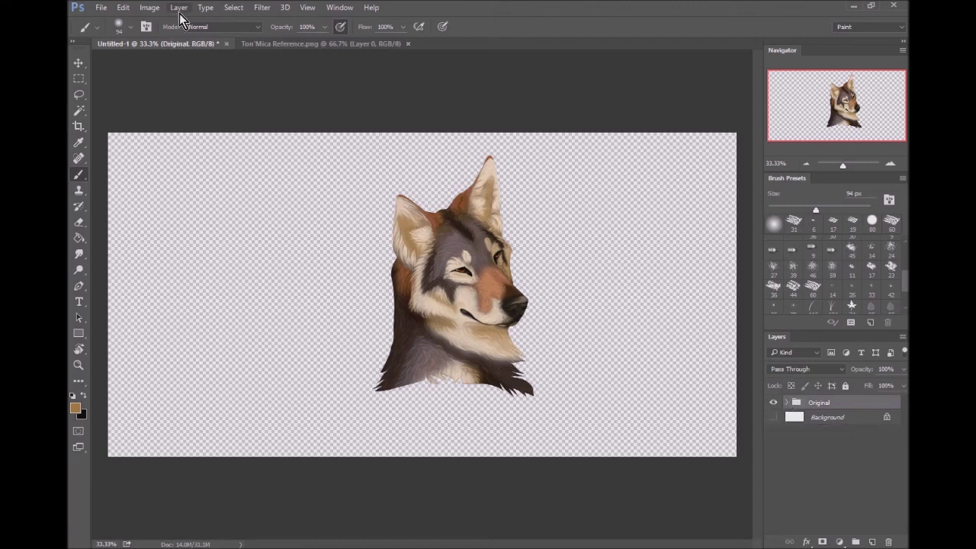
pyautogui.rightClick(818, 402)
pyautogui.click(732, 179)
pyautogui.write('Copy 1')
pyautogui.click(575, 163)
pyautogui.hotkey('ctrl', '+')
pyautogui.hotkey('ctrl', '+')
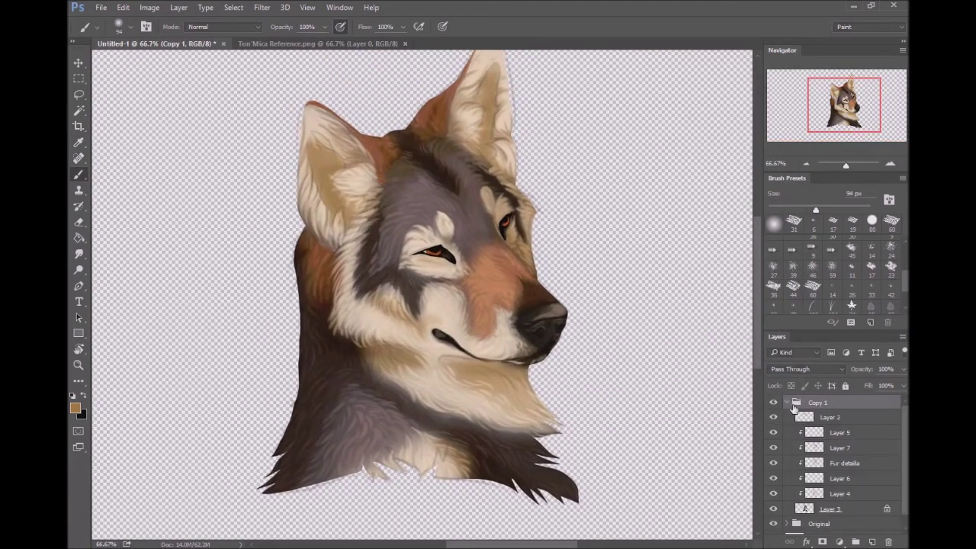
# Merge the visible layers and try a Color Dodge brush stroke, then undo it
pyautogui.rightClick(821, 417)
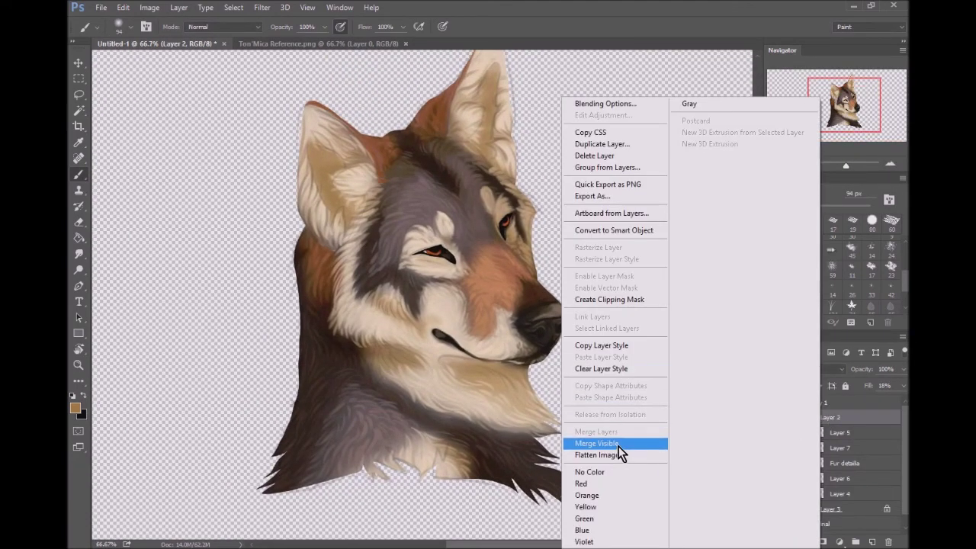
pyautogui.click(610, 443)
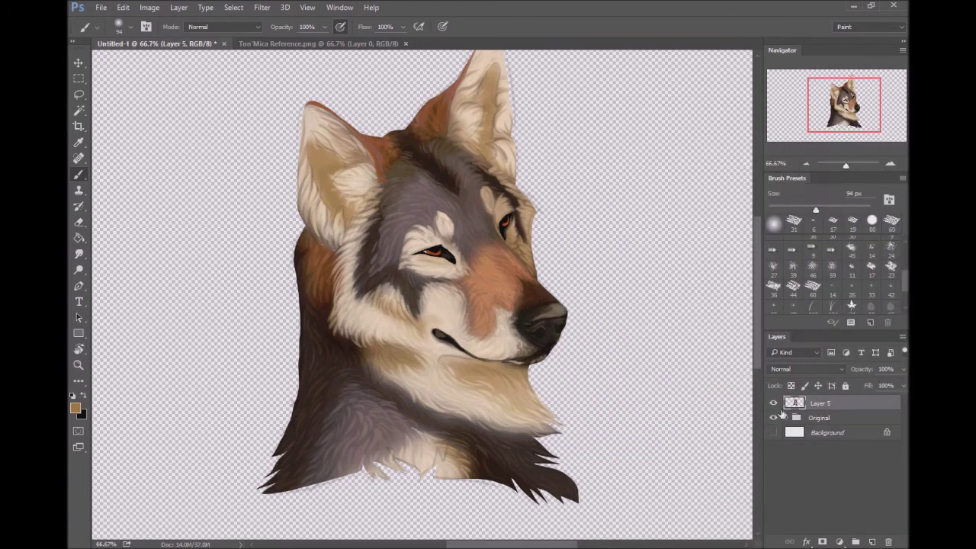
pyautogui.hotkey('ctrl', '-')
pyautogui.click(221, 27)
pyautogui.click(229, 88)
pyautogui.click(221, 27)
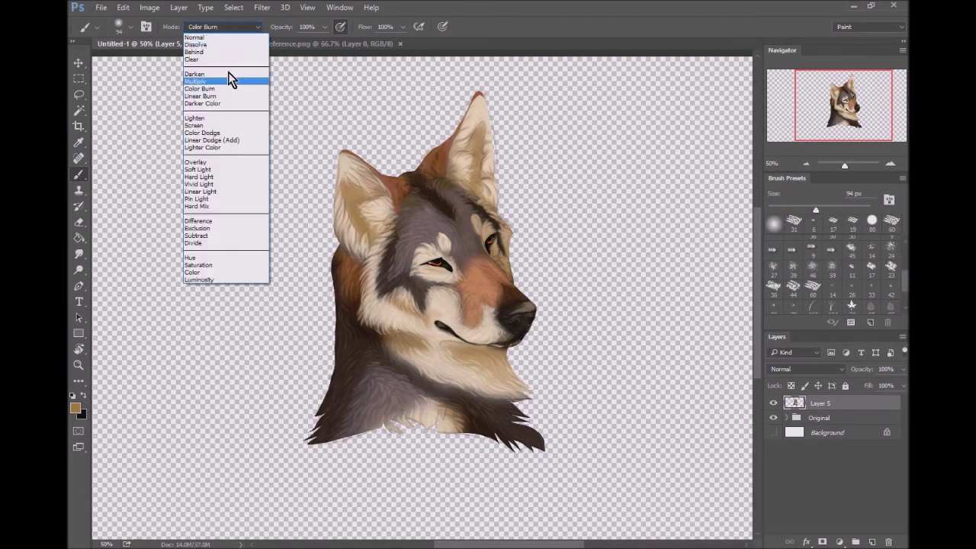
pyautogui.click(202, 133)
pyautogui.moveTo(472, 229); pyautogui.dragTo(555, 338)
pyautogui.hotkey('ctrl', 'z')
# Lock the merged layer's transparency and try a 75% dodge on the left cheek, then undo
pyautogui.click(790, 385)
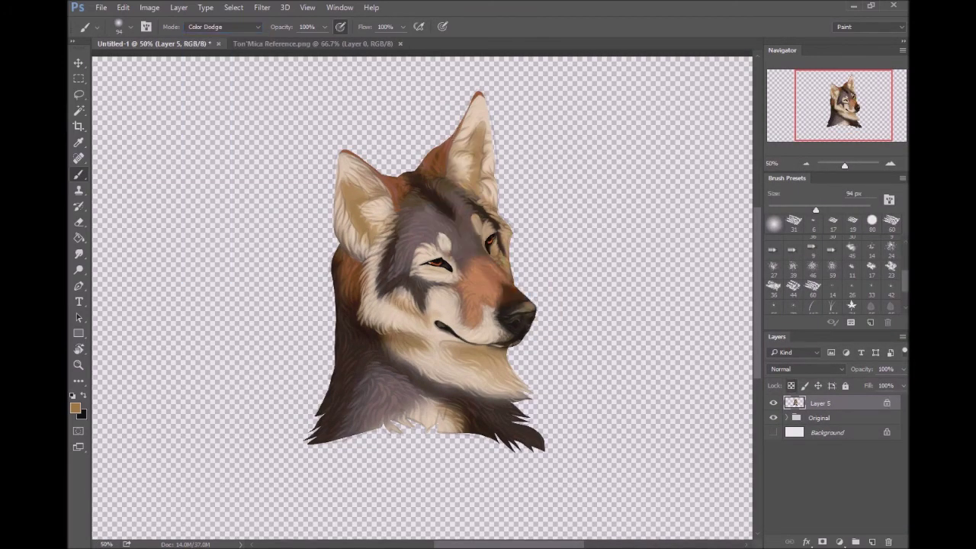
pyautogui.press('7')
pyautogui.press('5')
pyautogui.moveTo(360, 252)
pyautogui.mouseDown()
pyautogui.moveTo(393, 320)
pyautogui.moveTo(371, 205)
pyautogui.mouseUp()
pyautogui.hotkey('ctrl', 'alt', 'z')
pyautogui.hotkey('ctrl', 'alt', 'z')
pyautogui.hotkey('ctrl', 'alt', 'z')
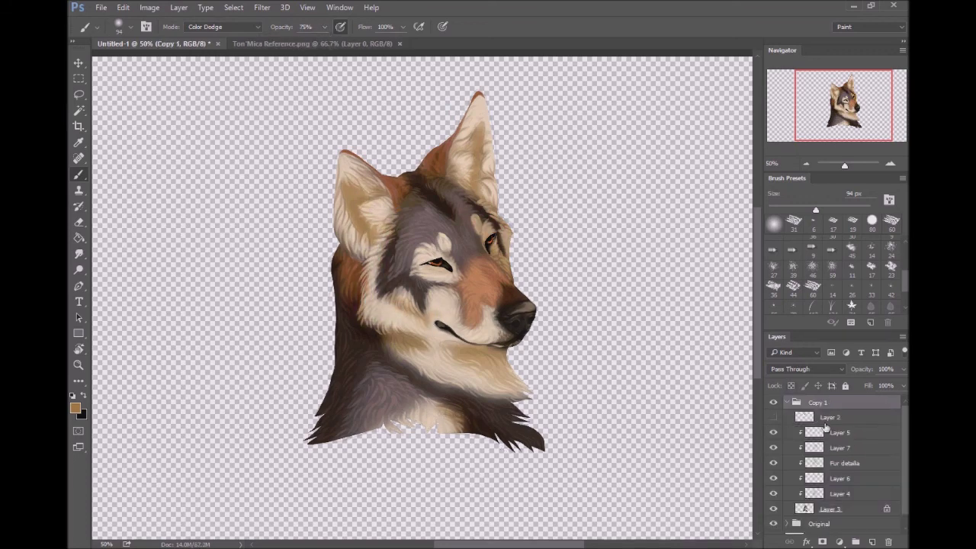
# Merge the layers into Layer 7, lock its transparency and enlarge the brush to 281 px
pyautogui.rightClick(820, 427)
pyautogui.click(632, 432)
pyautogui.click(848, 210)
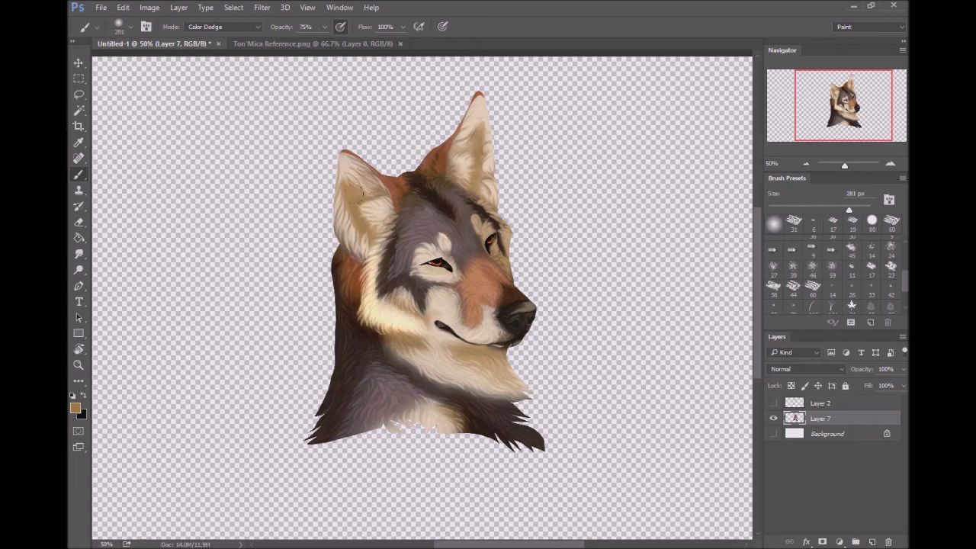
pyautogui.press('/')
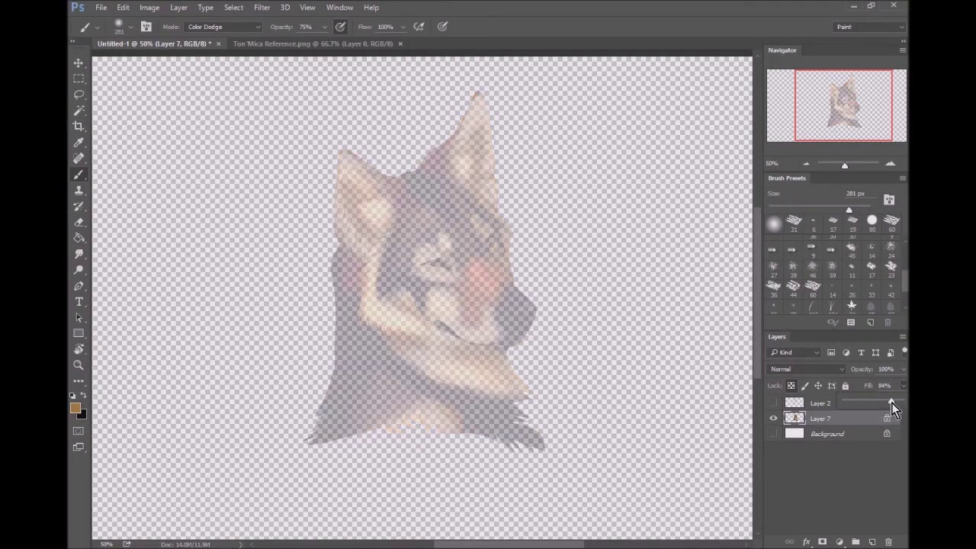
# Hide and collapse the Copy 1 group, then show and expand the Original group
pyautogui.click(773, 402)
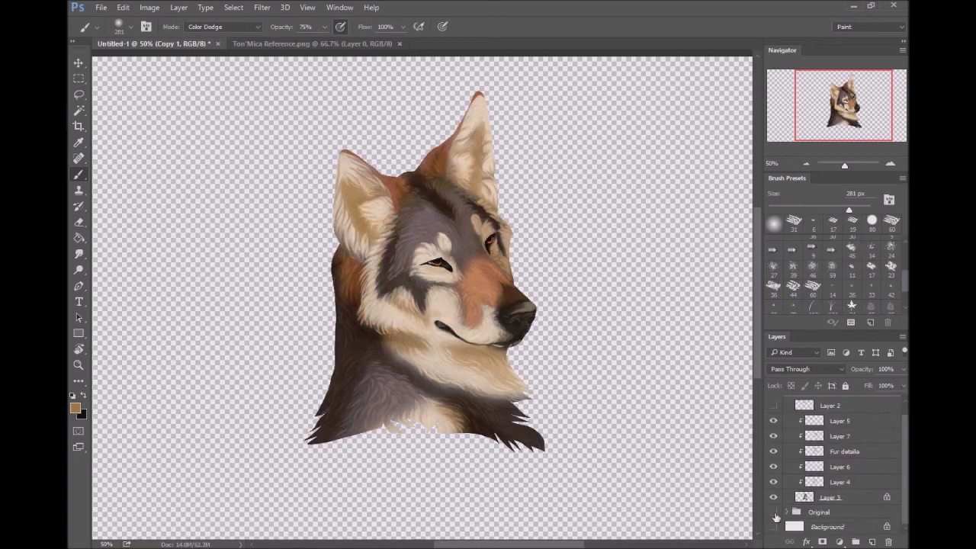
pyautogui.click(786, 402)
pyautogui.click(773, 417)
pyautogui.click(786, 417)
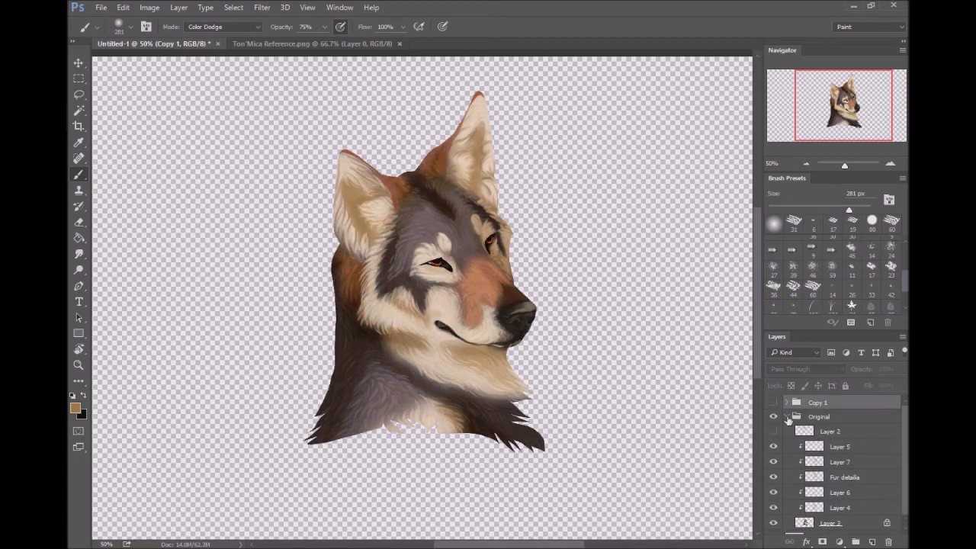
pyautogui.scroll(-1, 838, 457)
# Merge Layer 5 with its lower and clipped layers, brighten the chest fur, and set Fill to 51%
pyautogui.click(839, 421)
pyautogui.keyDown('shift'); pyautogui.click(839, 482); pyautogui.keyUp('shift')
pyautogui.rightClick(835, 482)
pyautogui.click(631, 433)
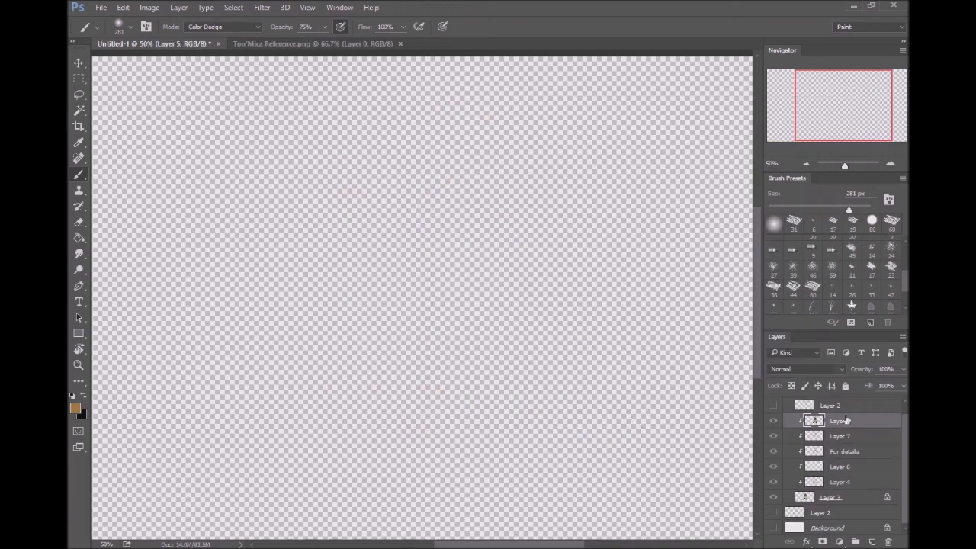
pyautogui.rightClick(827, 459)
pyautogui.click(697, 338)
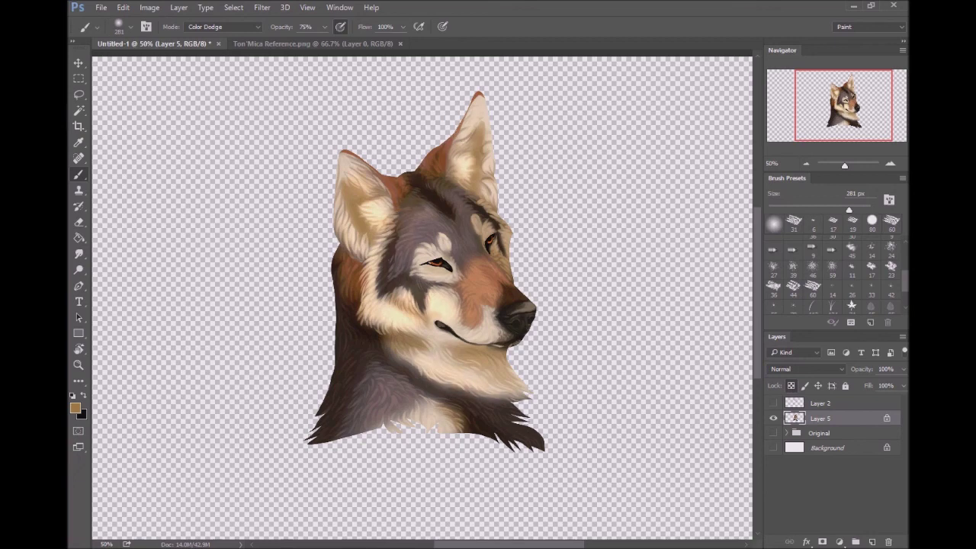
pyautogui.moveTo(474, 371); pyautogui.dragTo(415, 408)
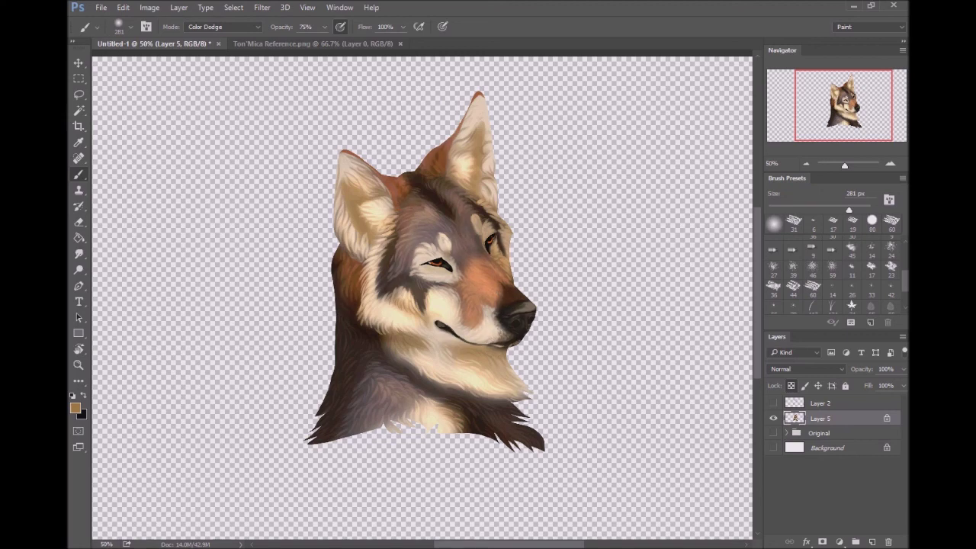
pyautogui.moveTo(903, 386); pyautogui.dragTo(869, 398)
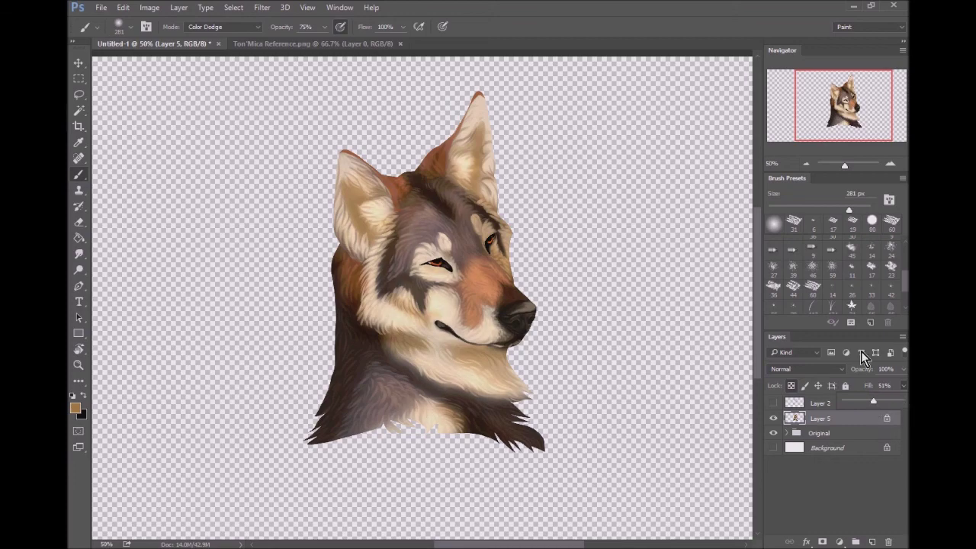
# Add a new empty layer and raise Layer 5's fill back up
pyautogui.click(805, 163)
pyautogui.hotkey('ctrl', '+')
pyautogui.hotkey('ctrl', '+')
pyautogui.hotkey('ctrl', '+')
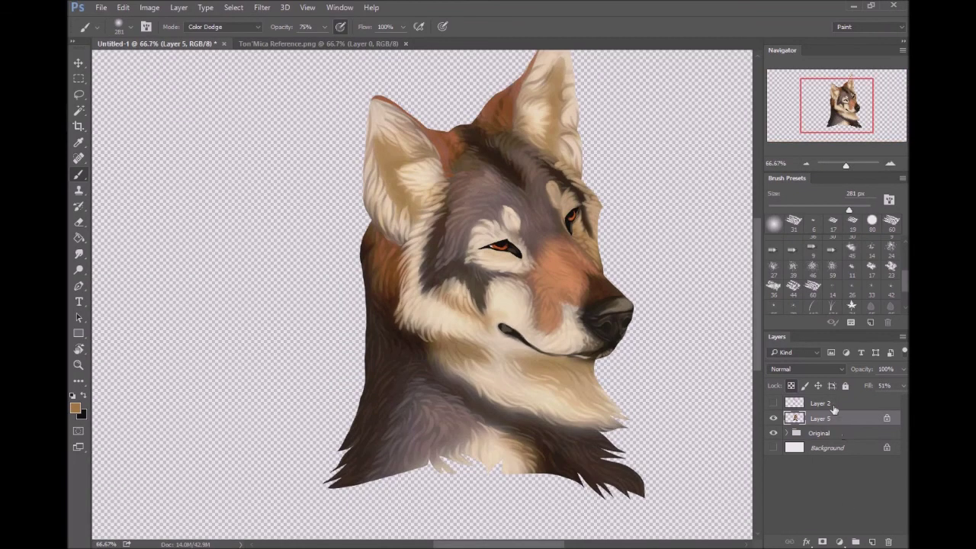
pyautogui.hotkey('ctrl', 'shift', 'alt', 'n')
pyautogui.hotkey('ctrl', '+')
pyautogui.click(819, 433)
pyautogui.moveTo(902, 386)
pyautogui.mouseDown()
pyautogui.moveTo(892, 410)
pyautogui.moveTo(890, 399)
pyautogui.mouseUp()
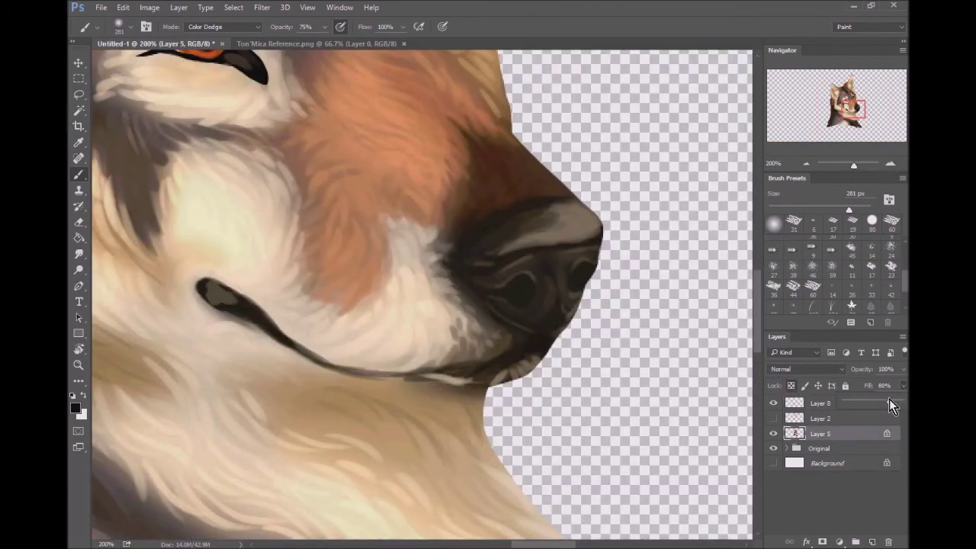
# Paint dark whiskers beside the nose and muzzle on Layer 8 with an 8 px brush at 100% opacity
pyautogui.click(793, 229)
pyautogui.click(820, 403)
pyautogui.moveTo(324, 26); pyautogui.dragTo(342, 46)
pyautogui.press('[')
pyautogui.press('[')
pyautogui.press('[')
pyautogui.moveTo(696, 294); pyautogui.dragTo(587, 305)
pyautogui.moveTo(700, 328); pyautogui.dragTo(579, 352)
pyautogui.hotkey('ctrl', '-')
pyautogui.hotkey('ctrl', '-')
# Show the Background layer again and reset the brush blending mode to Normal on Layer 5
pyautogui.click(773, 462)
pyautogui.click(807, 162)
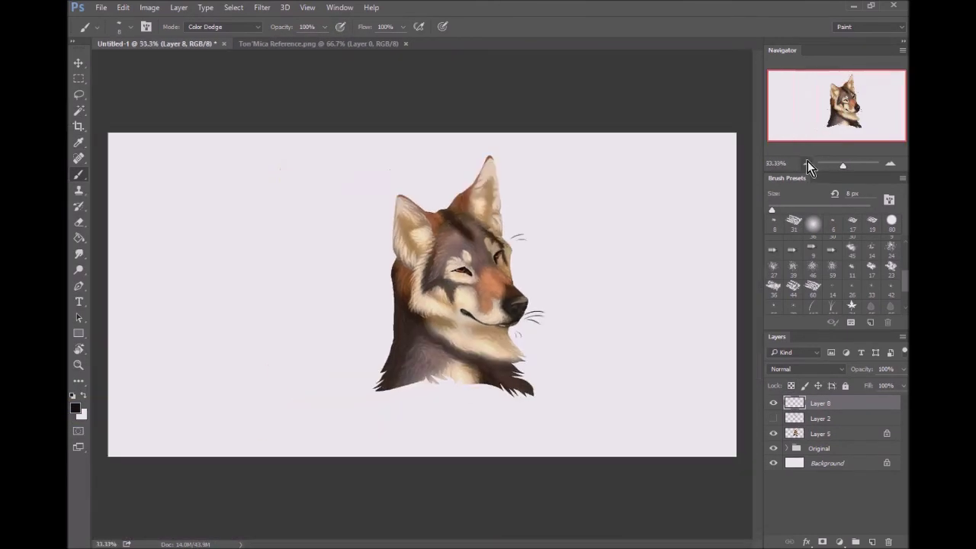
pyautogui.click(890, 163)
pyautogui.click(889, 163)
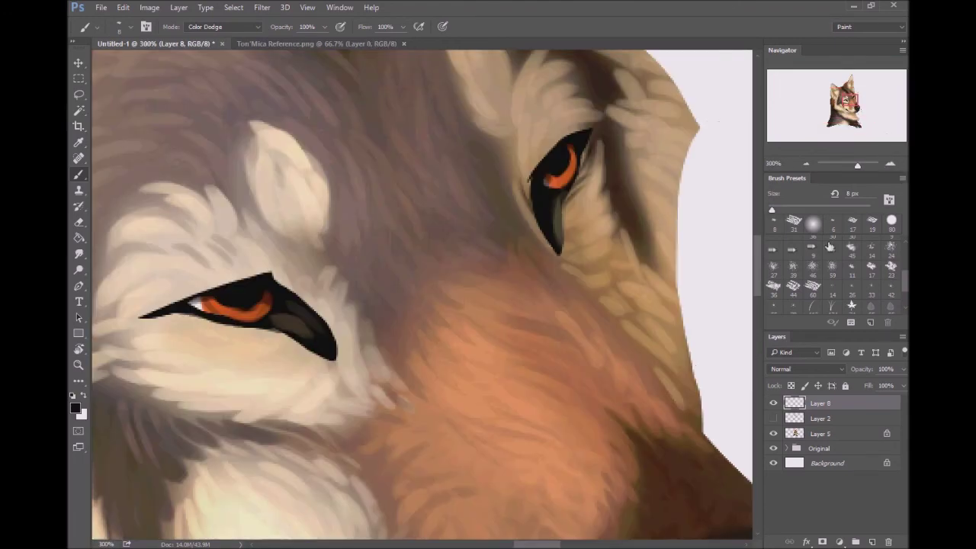
pyautogui.keyDown('ctrl'); pyautogui.click(221, 332); pyautogui.keyUp('ctrl')
pyautogui.click(221, 26)
pyautogui.click(209, 29)
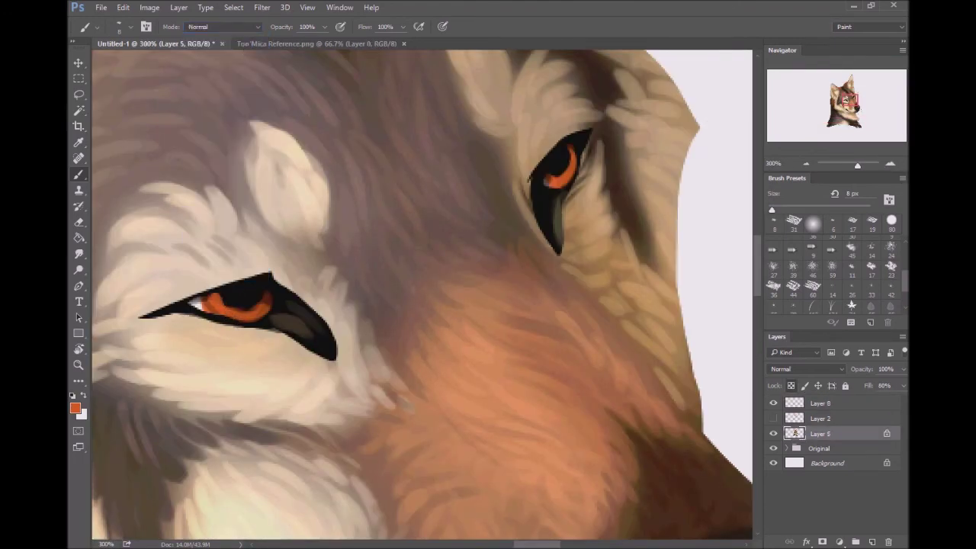
# Choose a light blue foreground colour for touching up the eye and nose
pyautogui.hotkey('ctrl', '0')
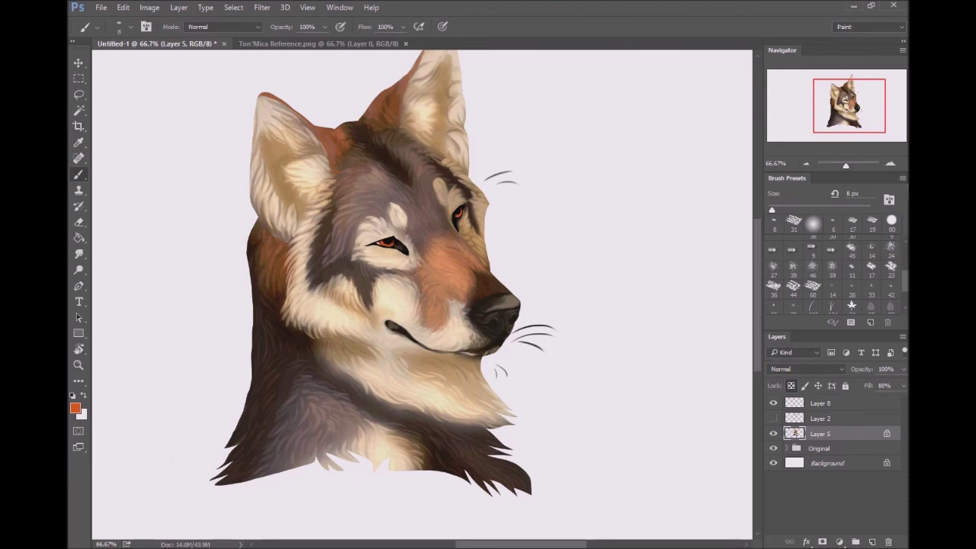
pyautogui.hotkey('ctrl', '+')
pyautogui.hotkey('ctrl', '+')
pyautogui.click(75, 408)
pyautogui.click(678, 227)
pyautogui.click(587, 170)
pyautogui.click(785, 158)
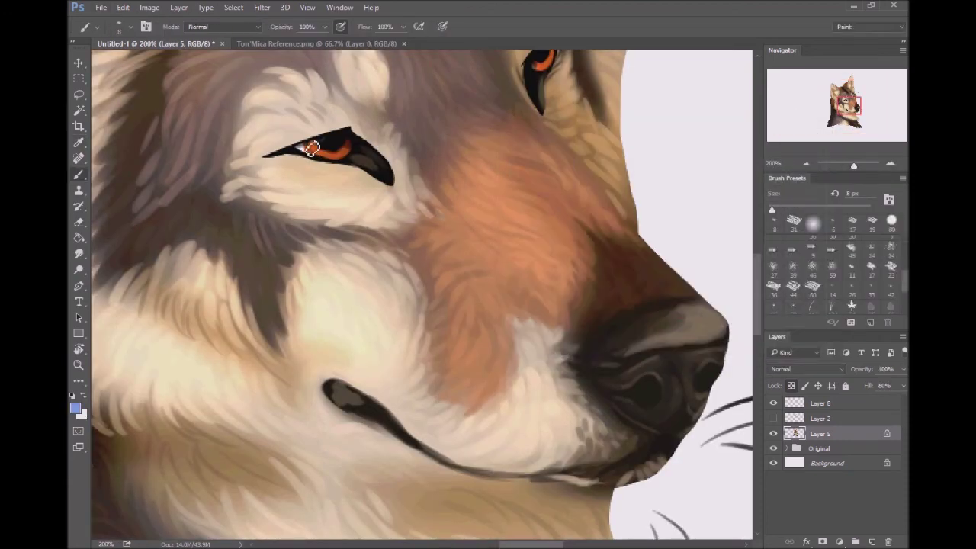
# Zoom out to the whole portrait and start saving it under a new name as a PSD
pyautogui.moveTo(846, 107); pyautogui.dragTo(850, 94)
pyautogui.hotkey('ctrl', '-')
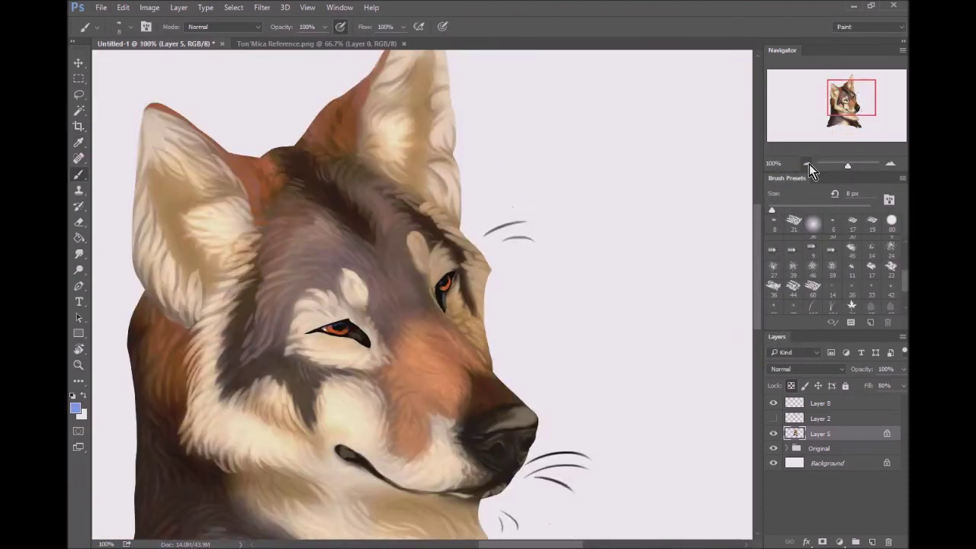
pyautogui.hotkey('ctrl', '-')
pyautogui.hotkey('ctrl', 's')
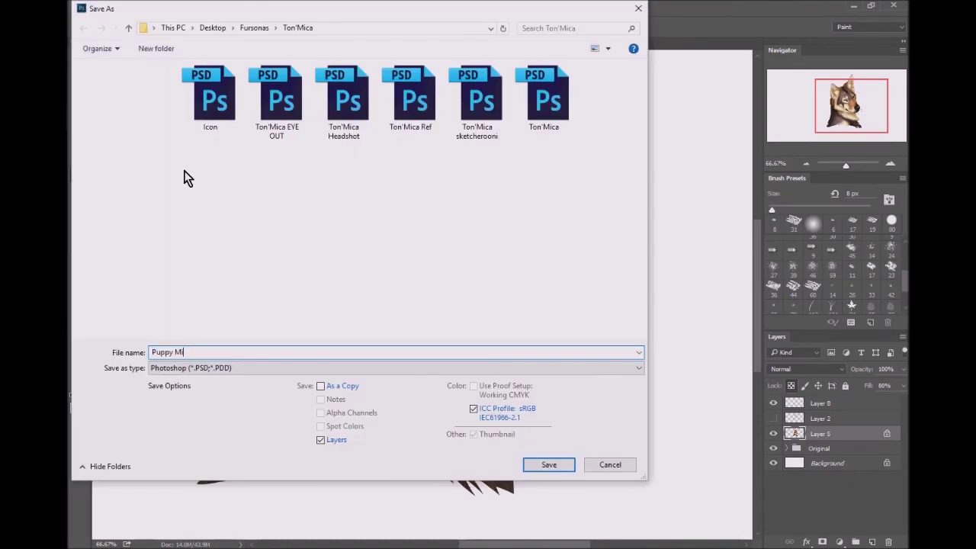